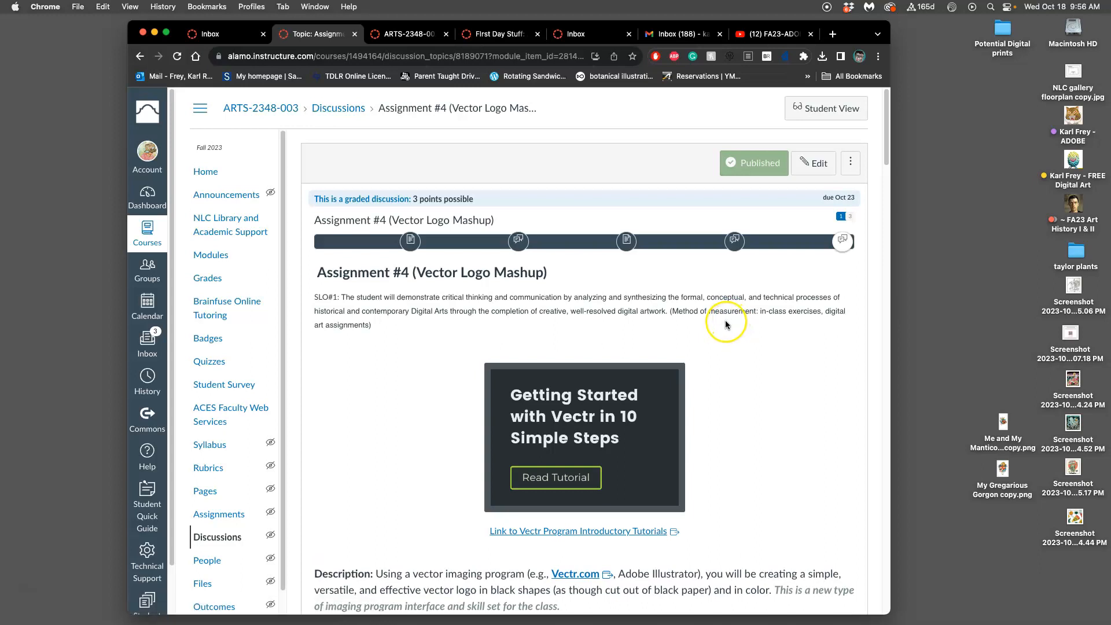
# Step: Review the vector logo assignment discussion and open its Fables wiki characters link in a new tab
pyautogui.scroll(-1, 706, 321)
pyautogui.scroll(-20, 706, 321)
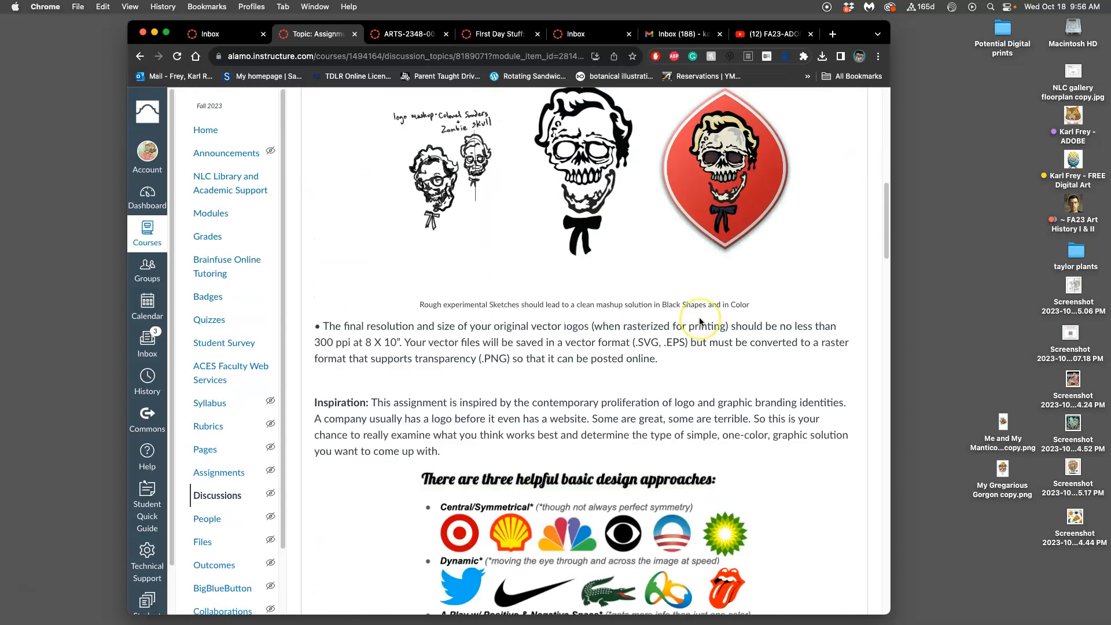
pyautogui.scroll(20, 700, 322)
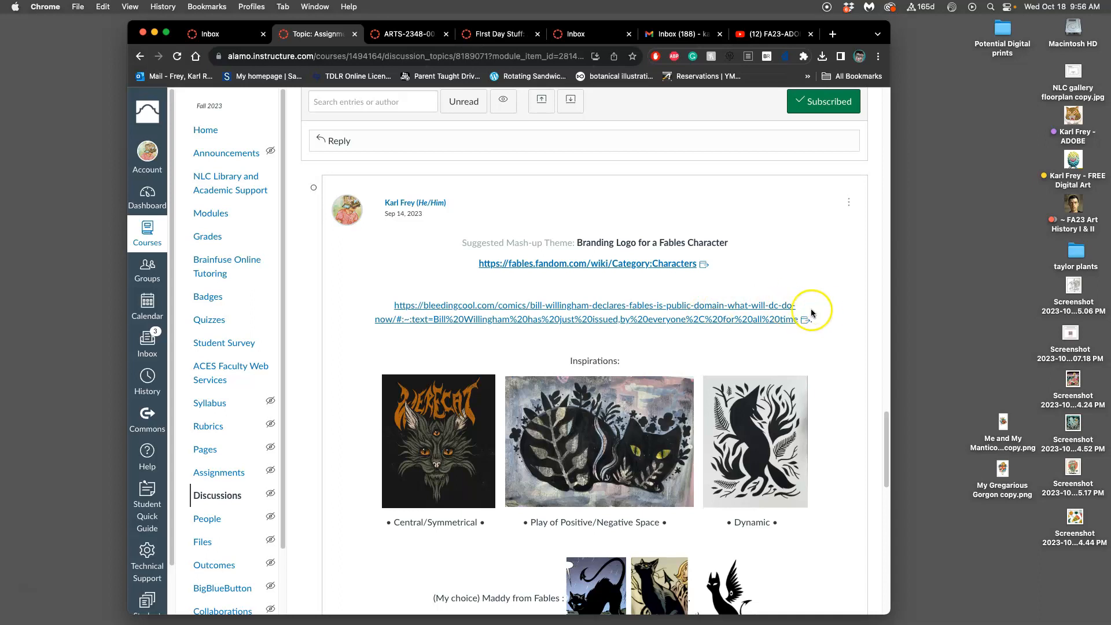
pyautogui.scroll(-3, 789, 310)
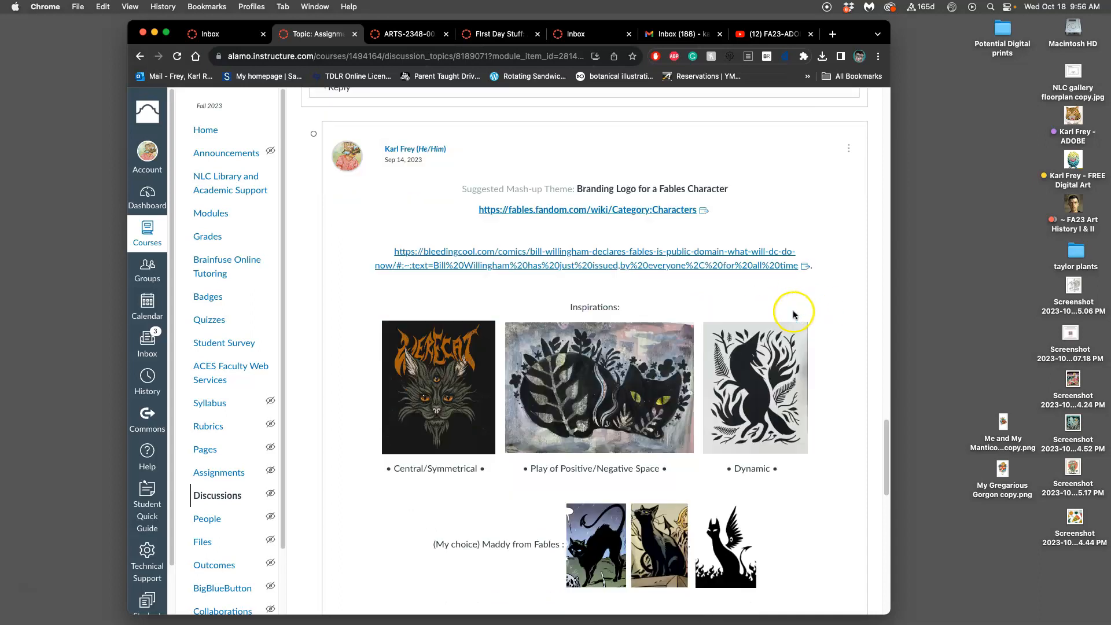
pyautogui.rightClick(651, 210)
pyautogui.click(670, 216)
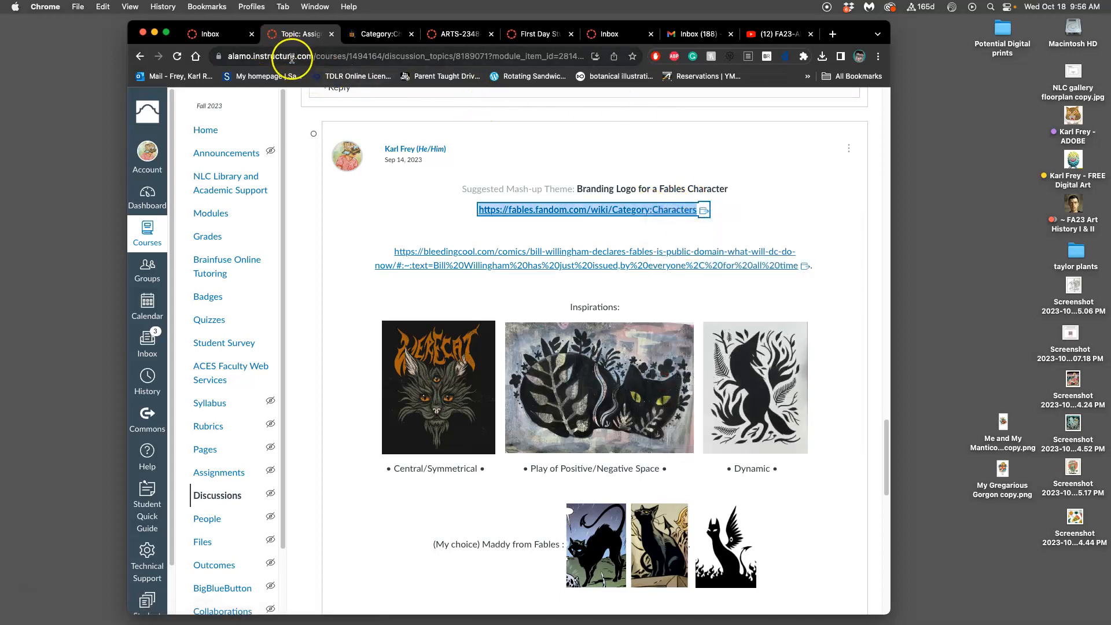
pyautogui.moveTo(182, 22); pyautogui.dragTo(183, 44)
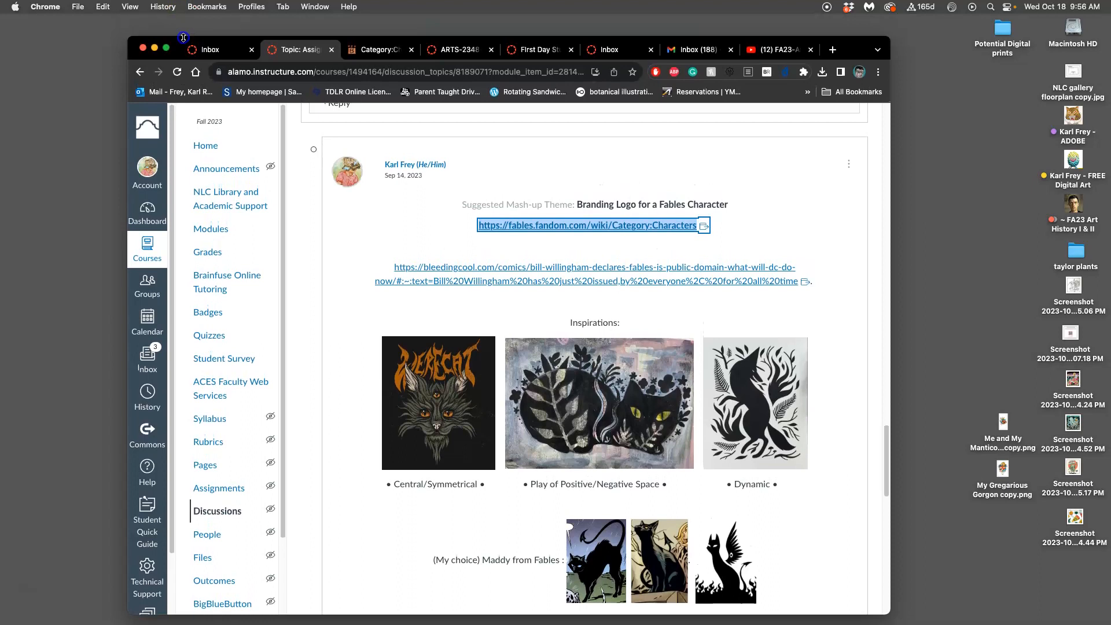
pyautogui.click(373, 53)
# Step: Filter the Fables character list to the letter N and look over the Nerissa article
pyautogui.scroll(-6, 620, 314)
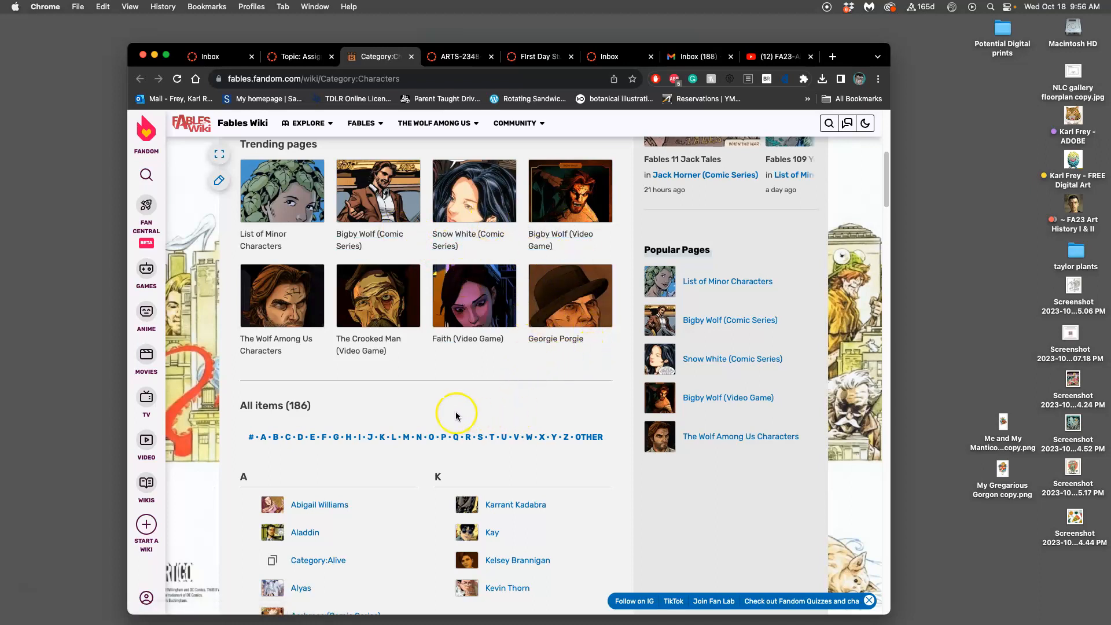
pyautogui.click(419, 436)
pyautogui.moveTo(611, 371)
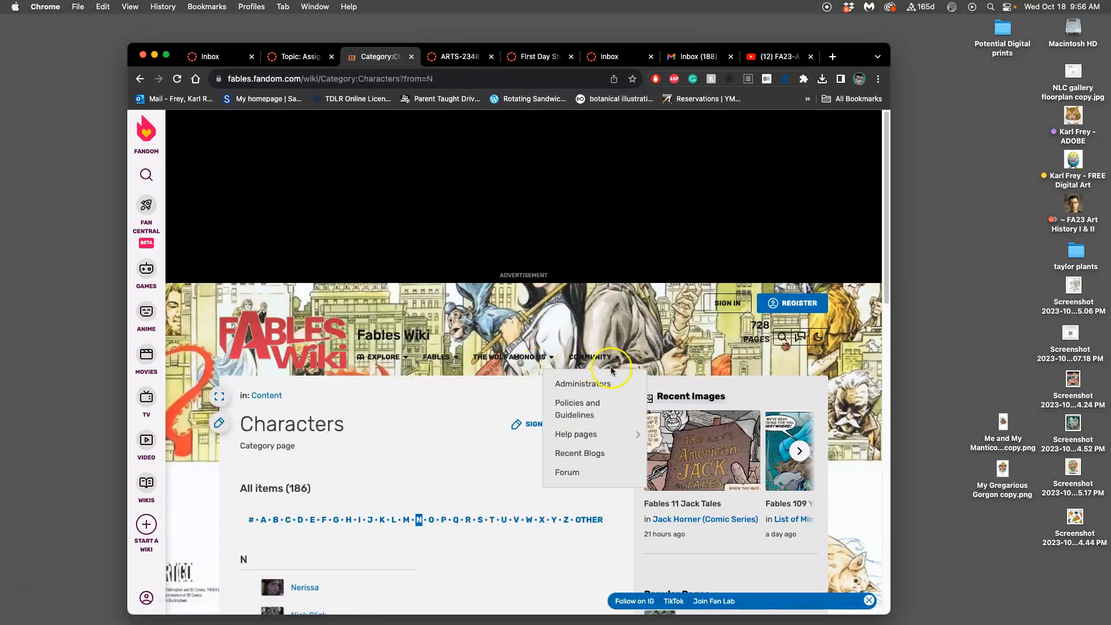
pyautogui.scroll(-5, 605, 364)
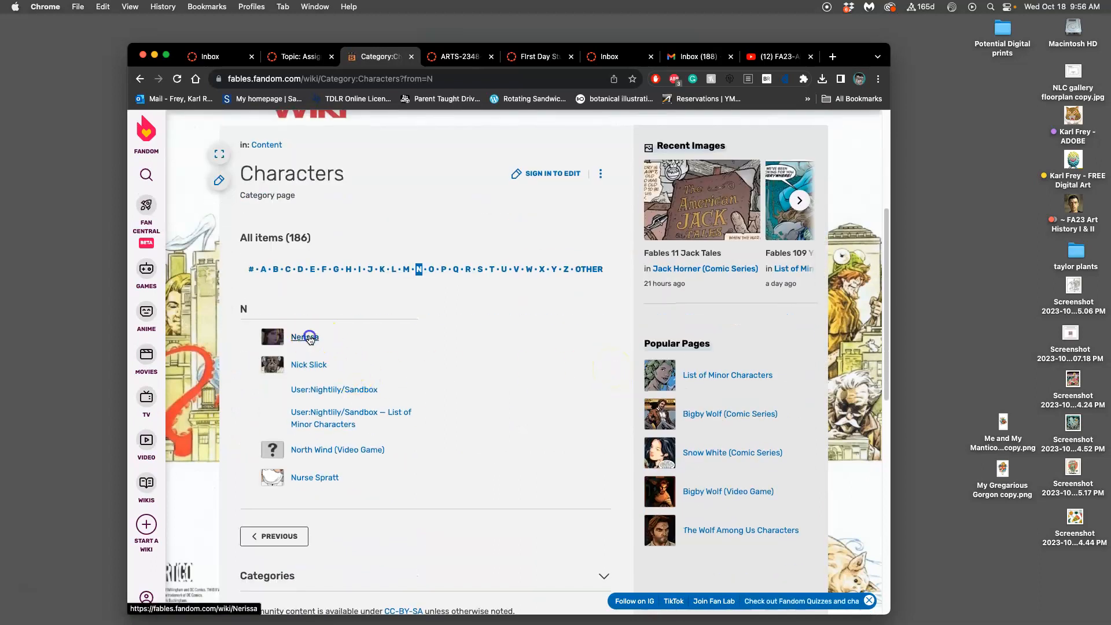
pyautogui.click(309, 337)
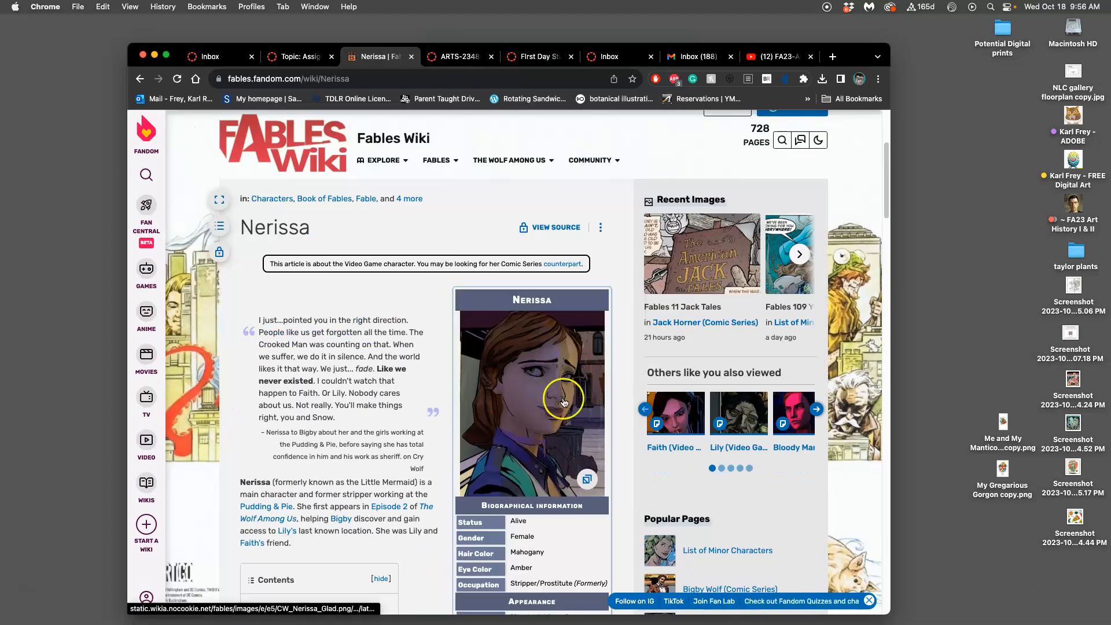
pyautogui.scroll(-2, 564, 431)
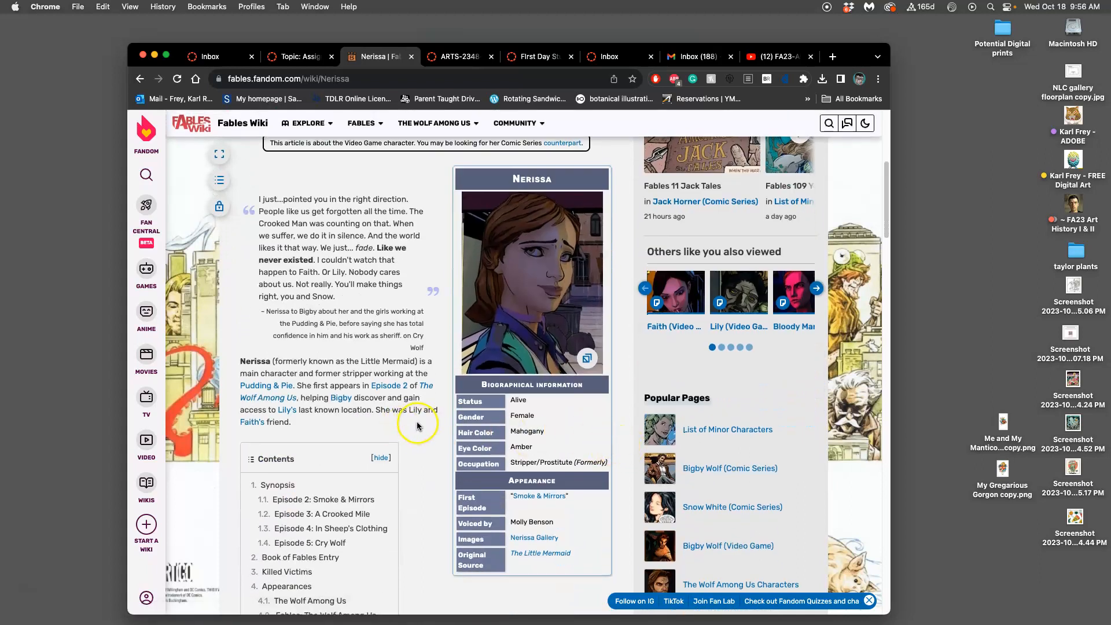
pyautogui.scroll(3, 417, 427)
pyautogui.moveTo(382, 200)
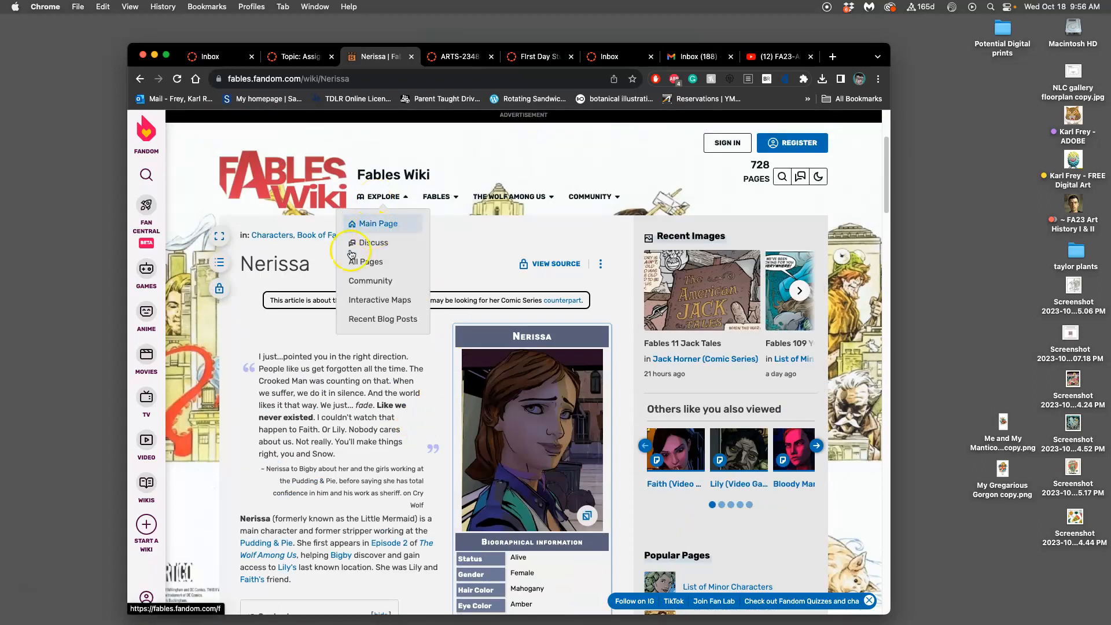
pyautogui.scroll(-1, 359, 521)
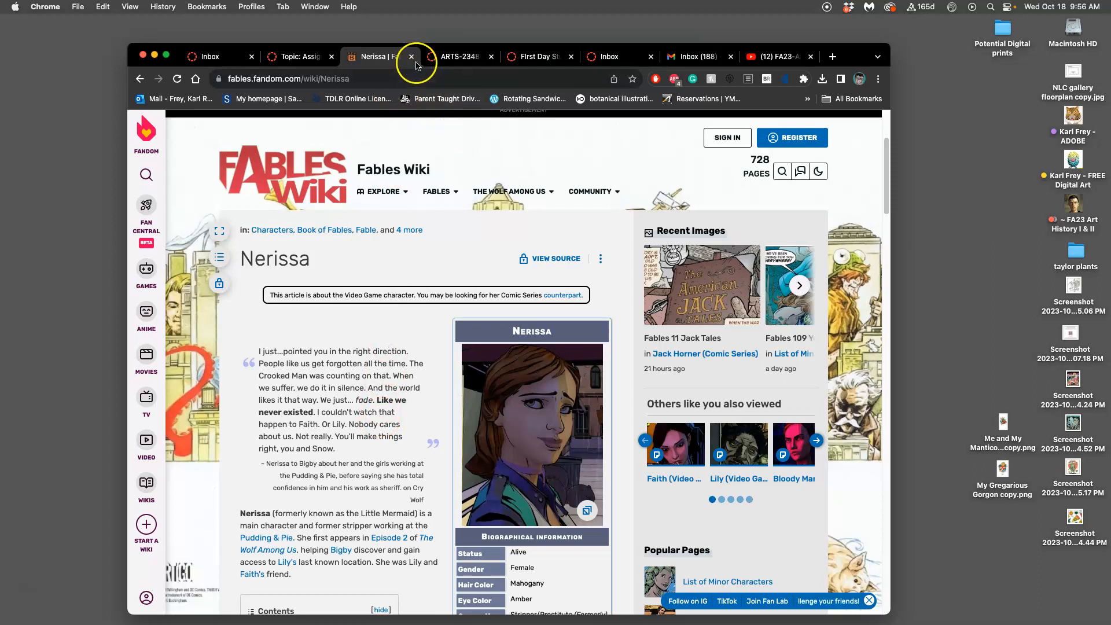
# Step: Return to the assignment discussion and copy the solid black "Dynamic" cat sketch to the desktop
pyautogui.click(318, 58)
pyautogui.scroll(-5, 668, 330)
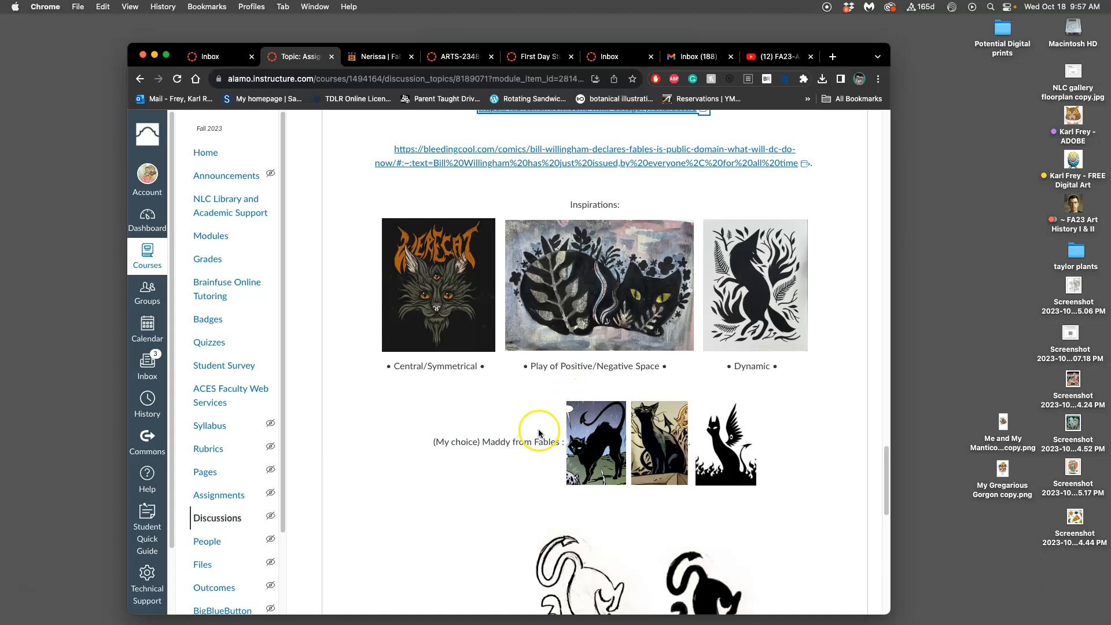
pyautogui.scroll(-4, 538, 428)
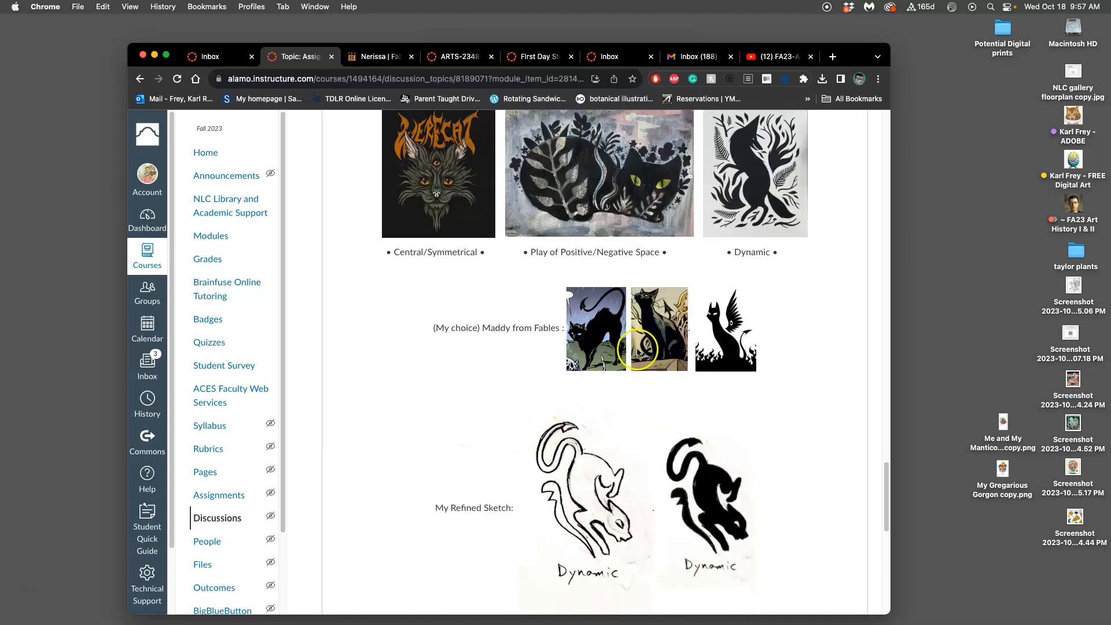
pyautogui.scroll(-4, 627, 443)
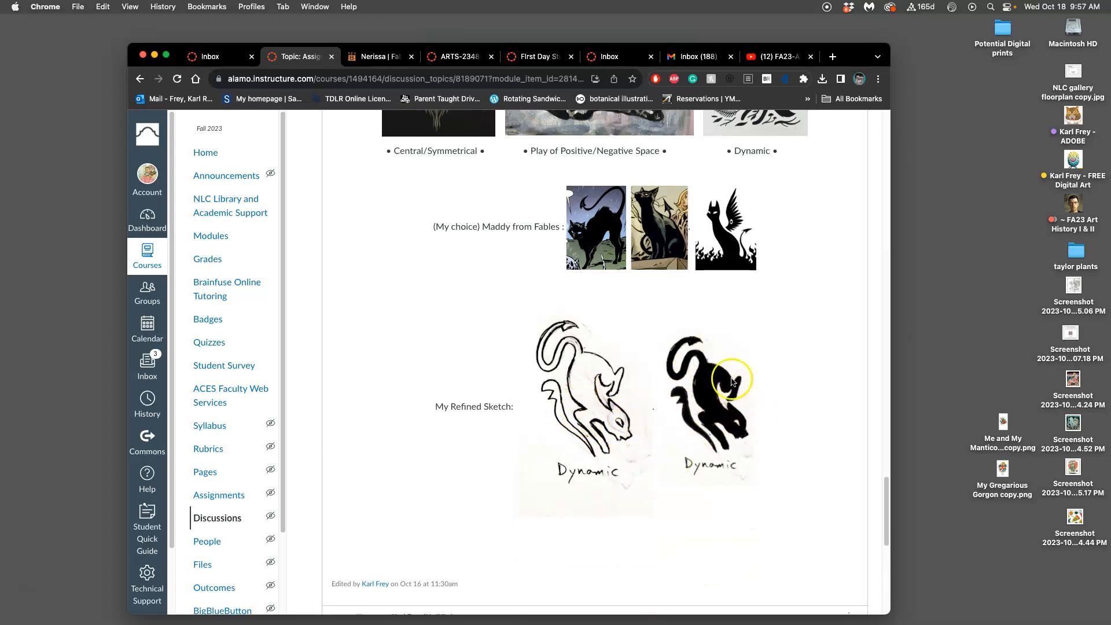
pyautogui.moveTo(715, 405); pyautogui.dragTo(971, 217)
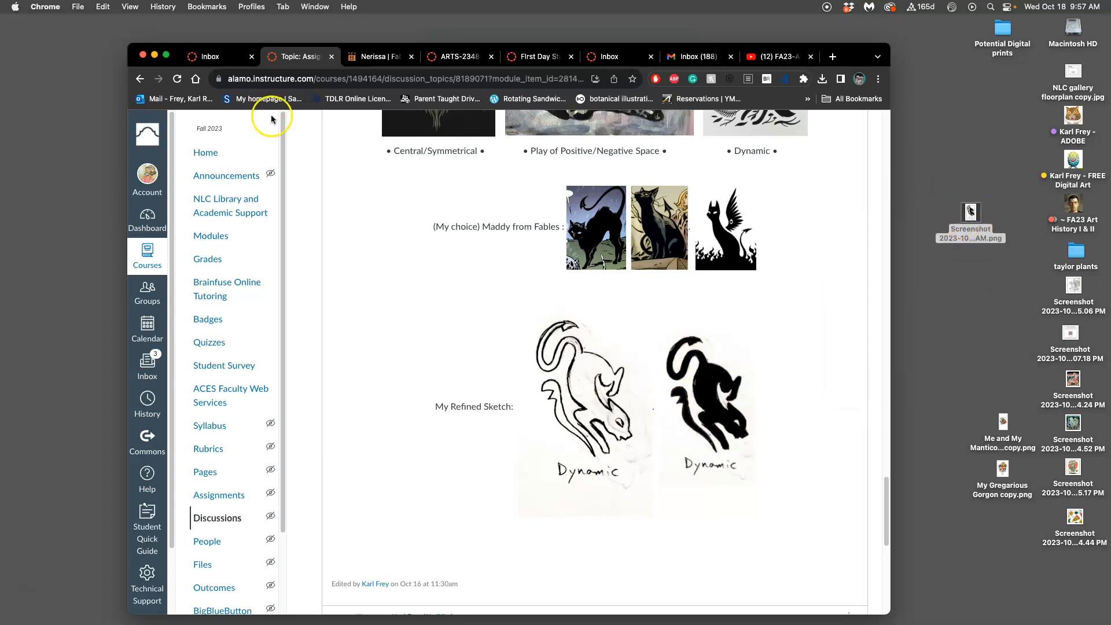
# Step: Minimize the browser and open the black cat sketch screenshot from the desktop in Adobe Illustrator 2024
pyautogui.click(155, 58)
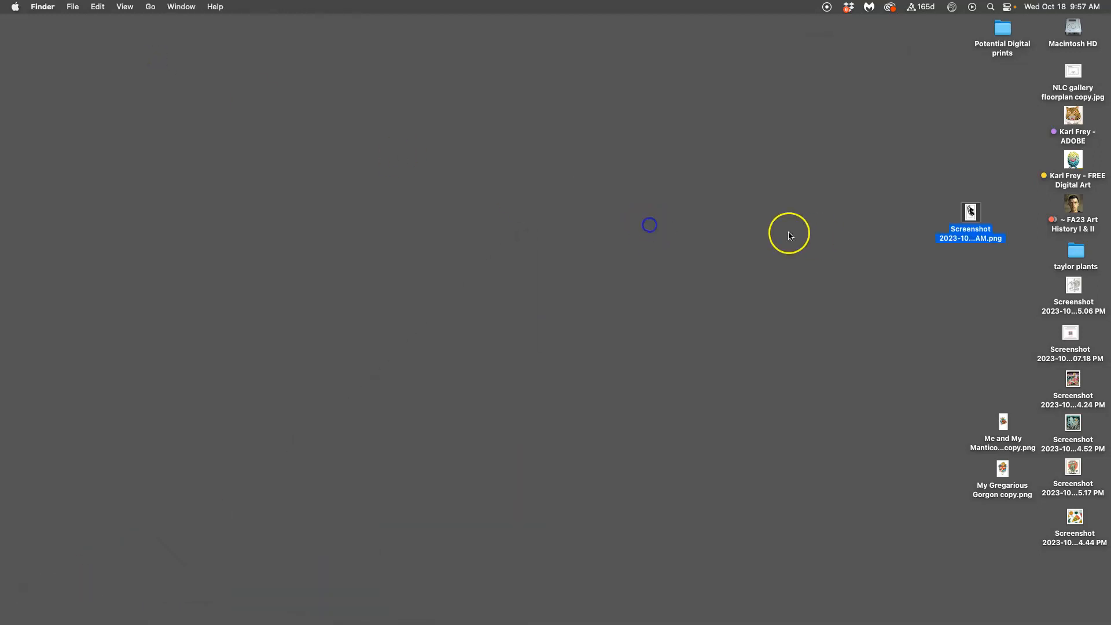
pyautogui.moveTo(12, 189)
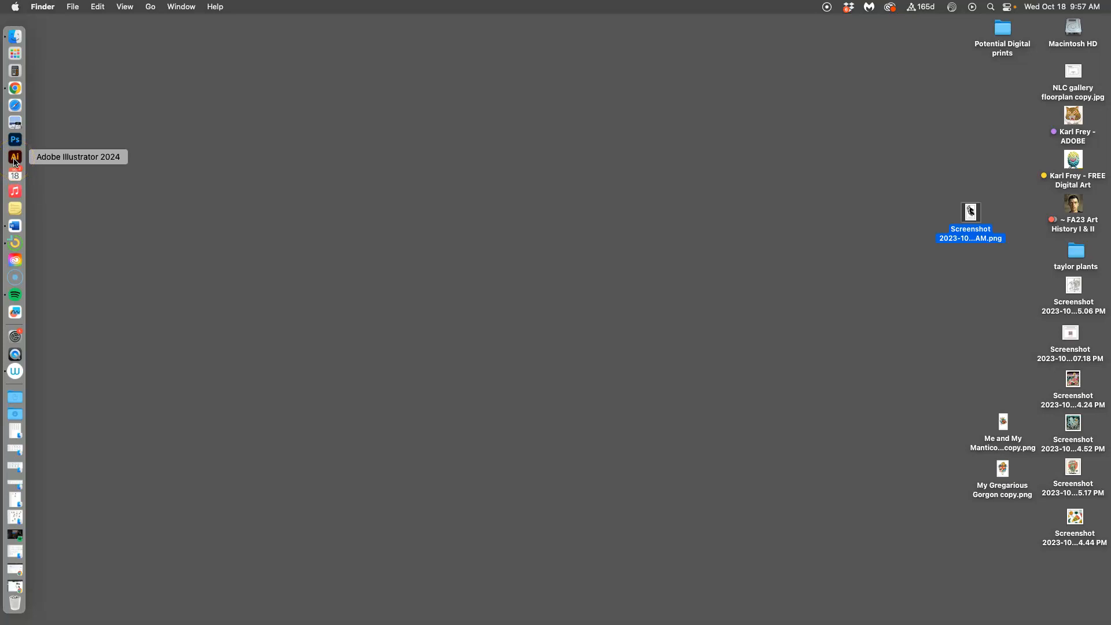
pyautogui.rightClick(971, 212)
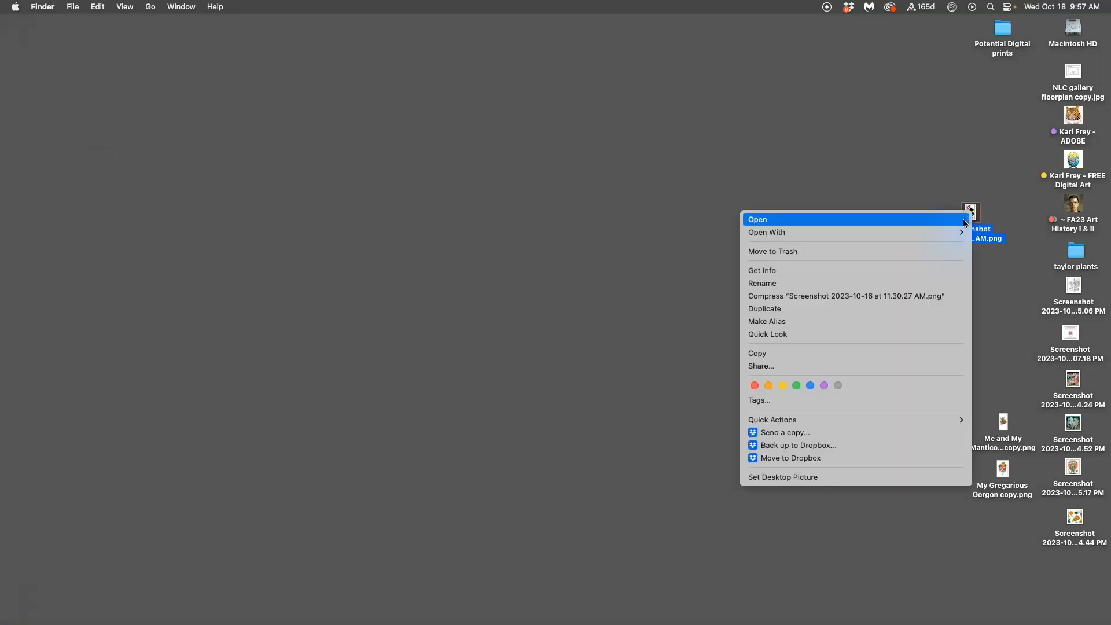
pyautogui.moveTo(912, 234)
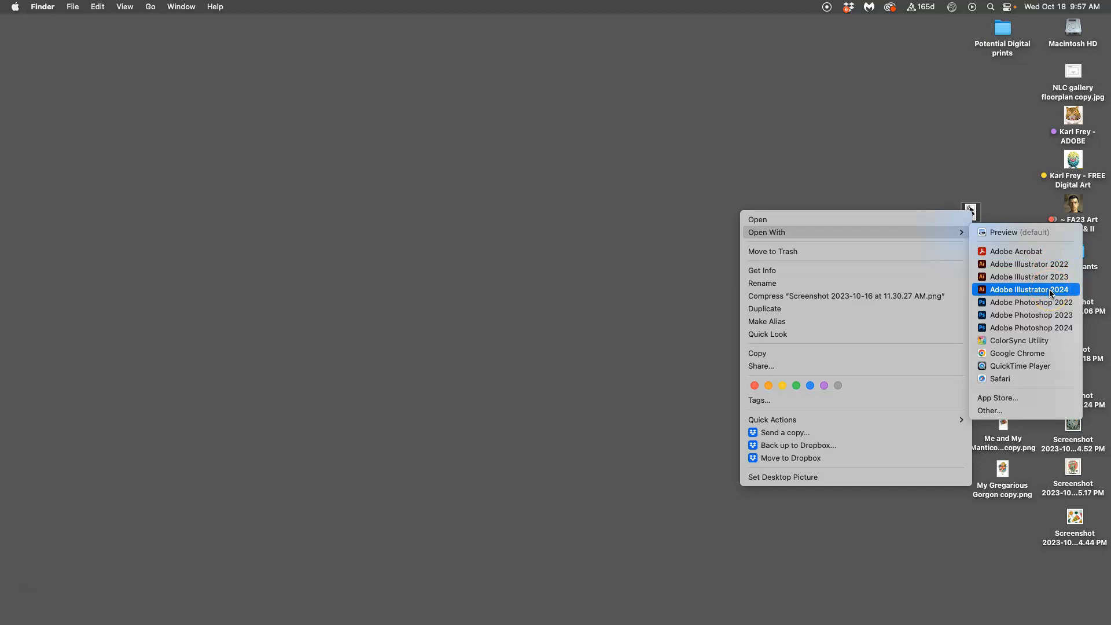
pyautogui.click(970, 212)
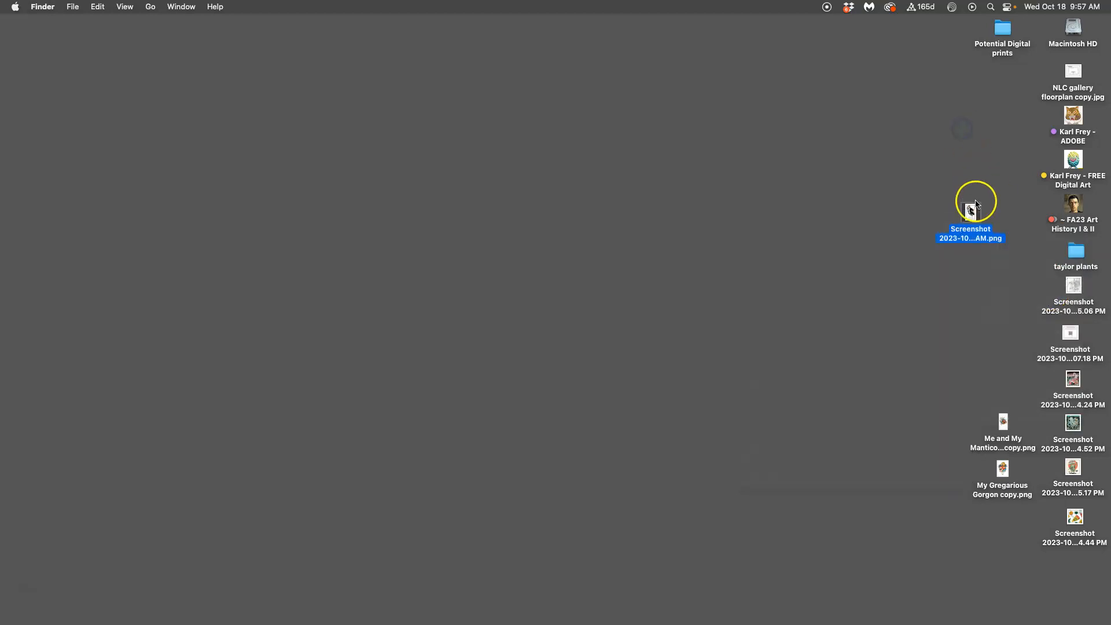
pyautogui.moveTo(970, 212); pyautogui.dragTo(16, 159)
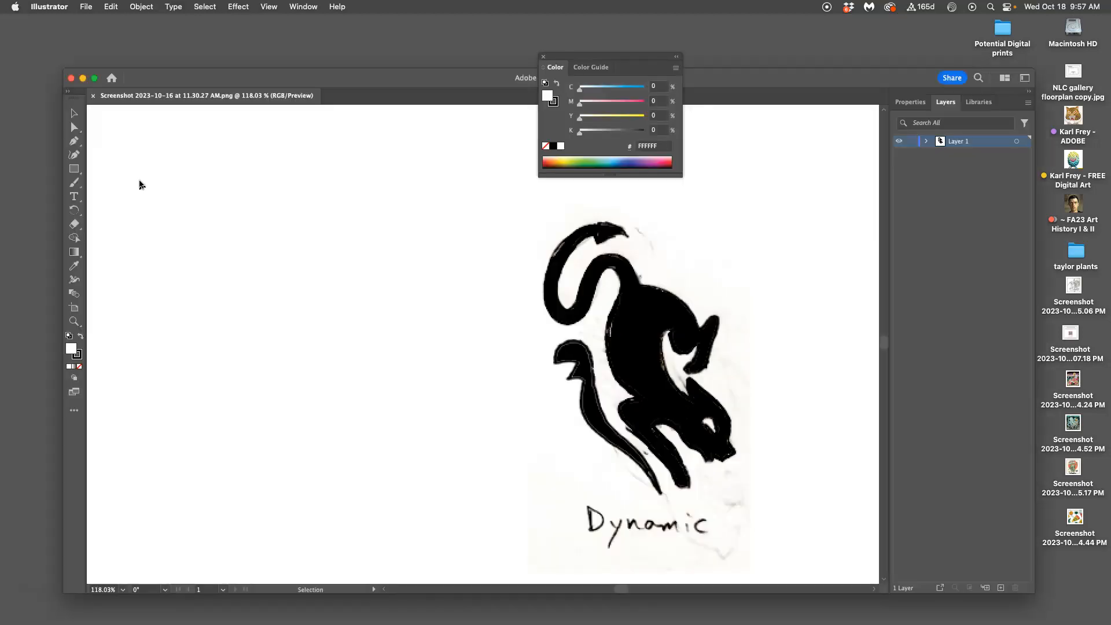
# Step: Close the floating color controls and reset the workspace to the default Essentials layout
pyautogui.click(543, 58)
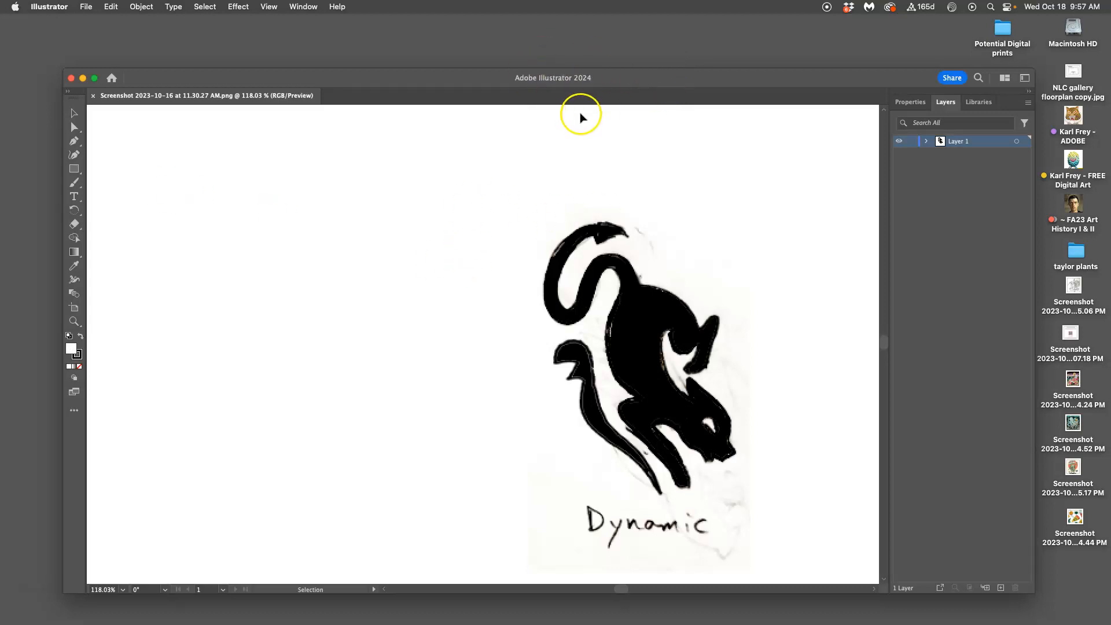
pyautogui.click(302, 7)
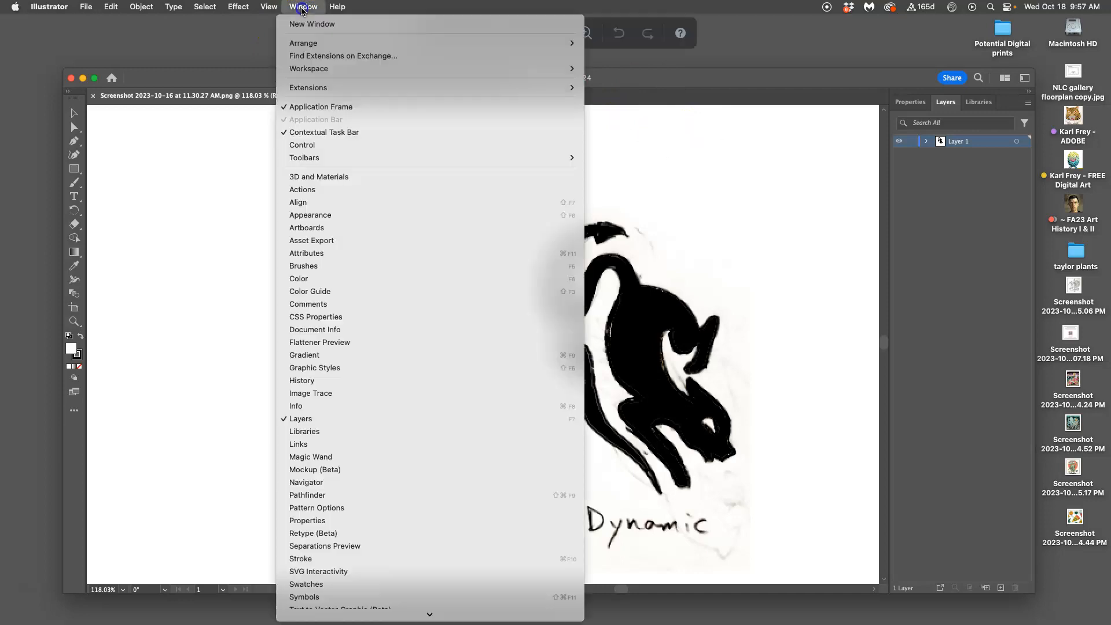
pyautogui.moveTo(310, 69)
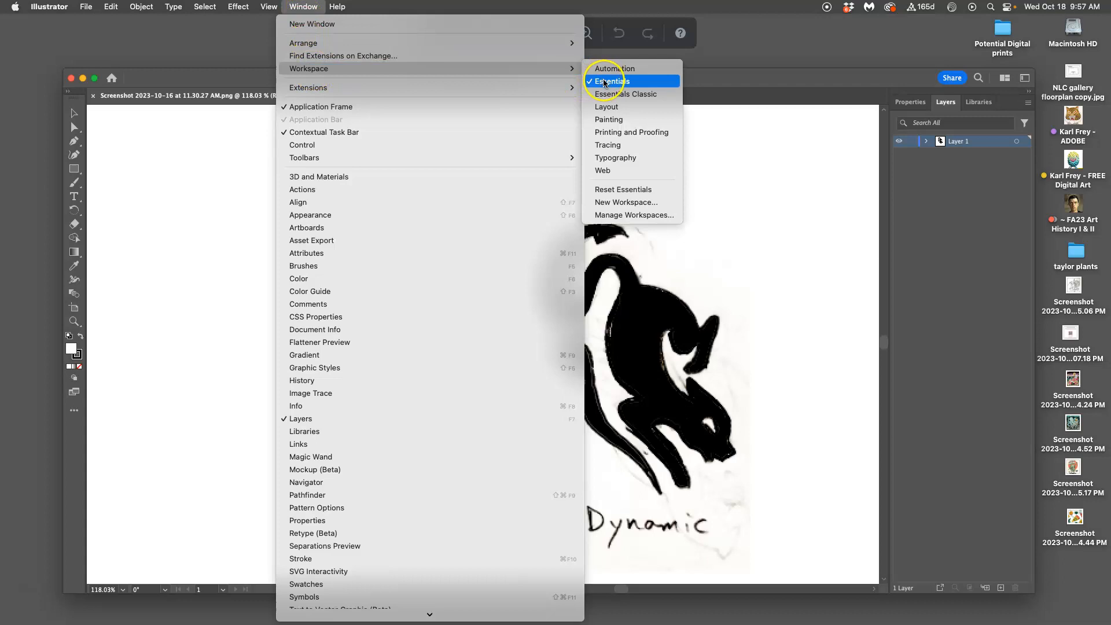
pyautogui.click(621, 191)
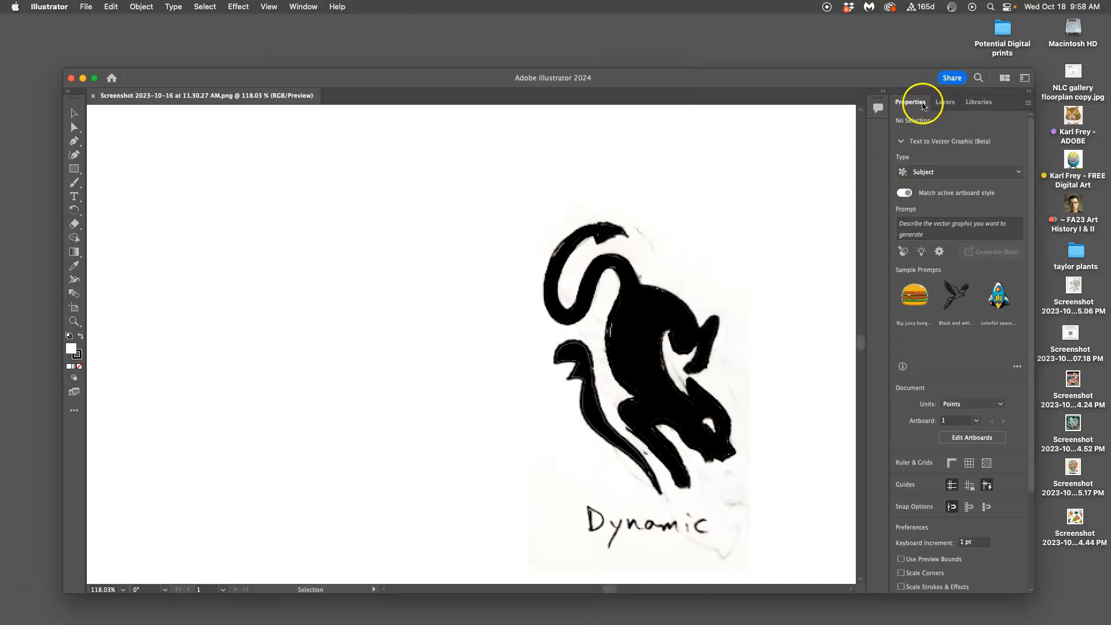
# Step: View the document's layers and libraries, and return to its properties
pyautogui.click(943, 104)
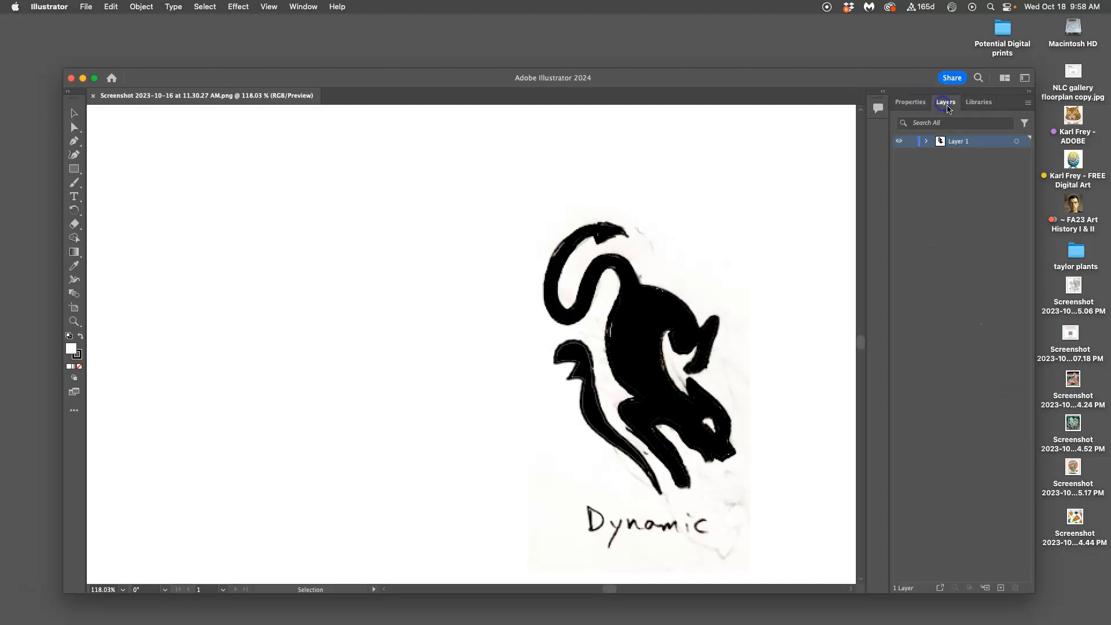
pyautogui.click(978, 103)
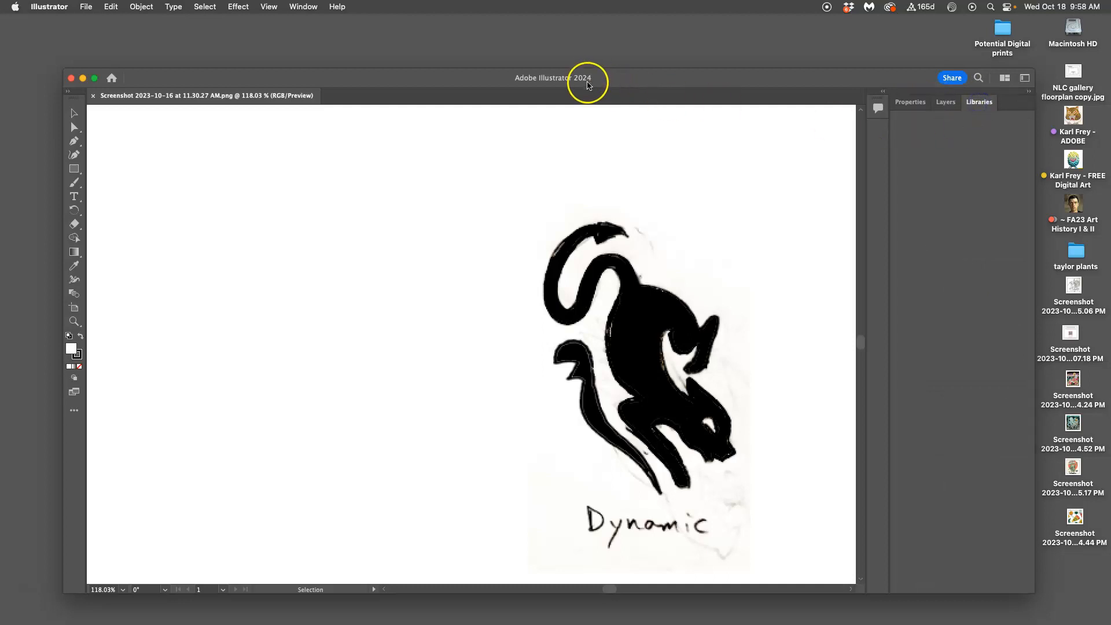
pyautogui.click(913, 104)
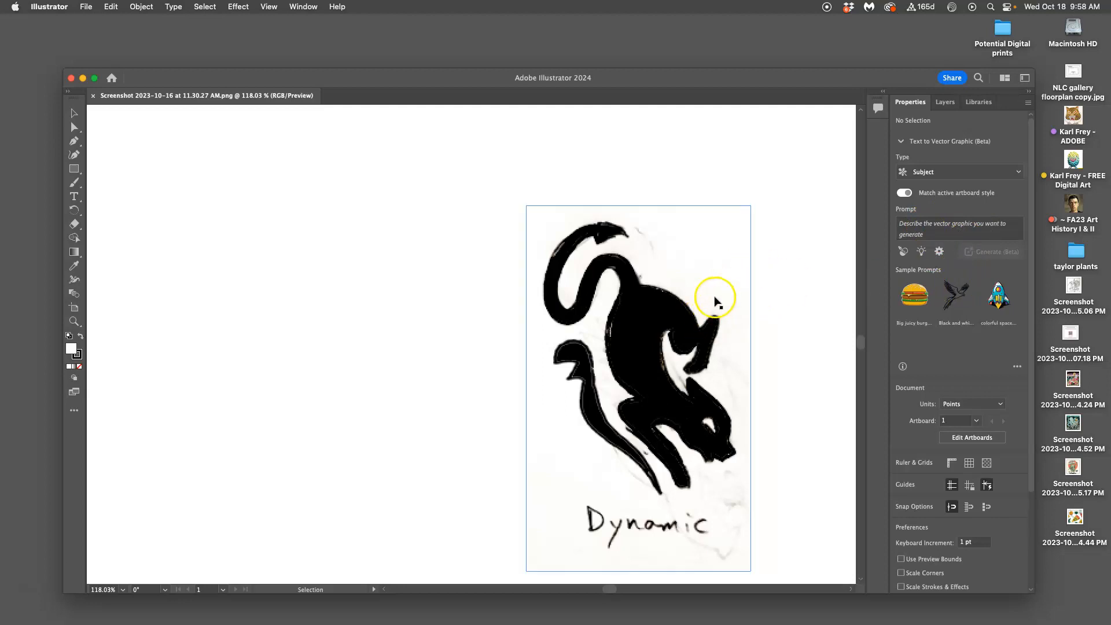
# Step: Generate a subject vector graphic from the prompt "blak devil cat logo", accepting the AI guidelines, and move the cat head clear of the sketch
pyautogui.hscroll(4, 739, 280)
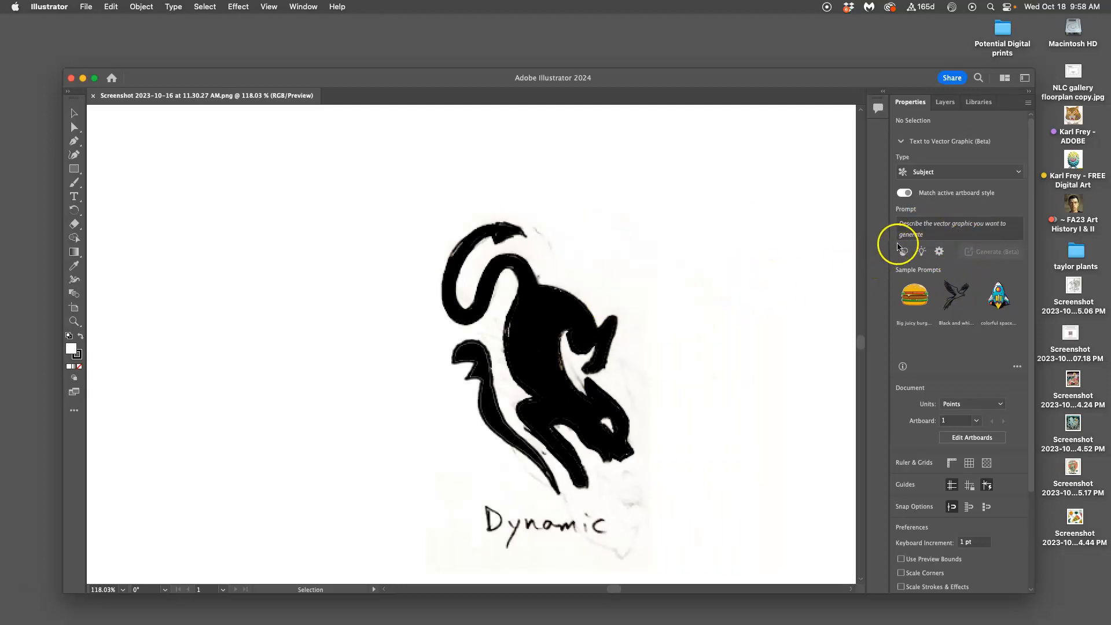
pyautogui.click(912, 225)
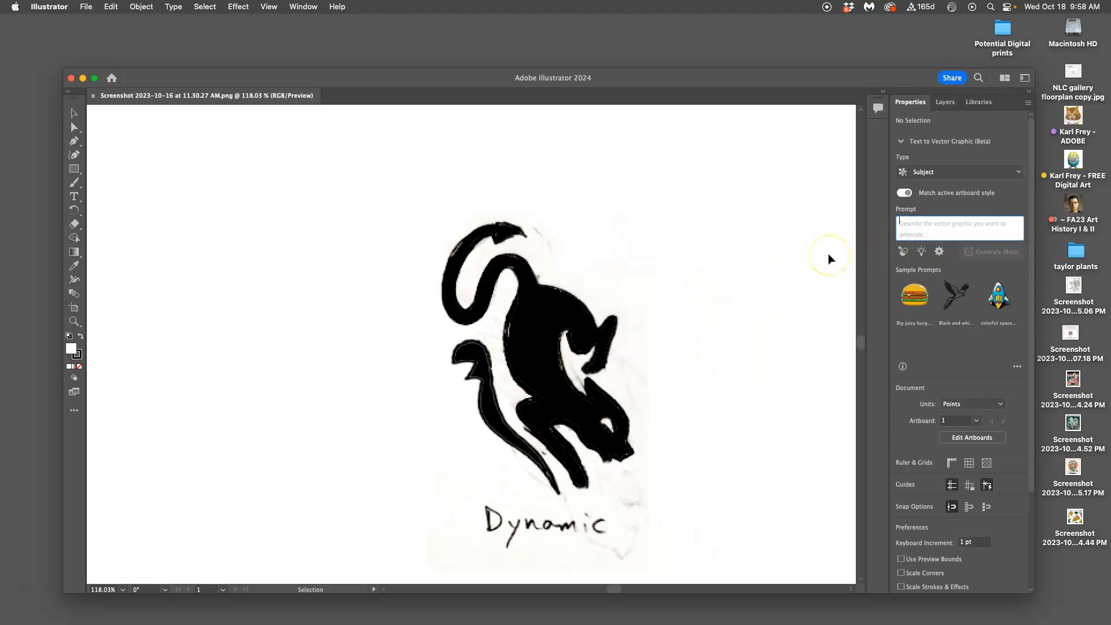
pyautogui.write('blak devil cat logo')
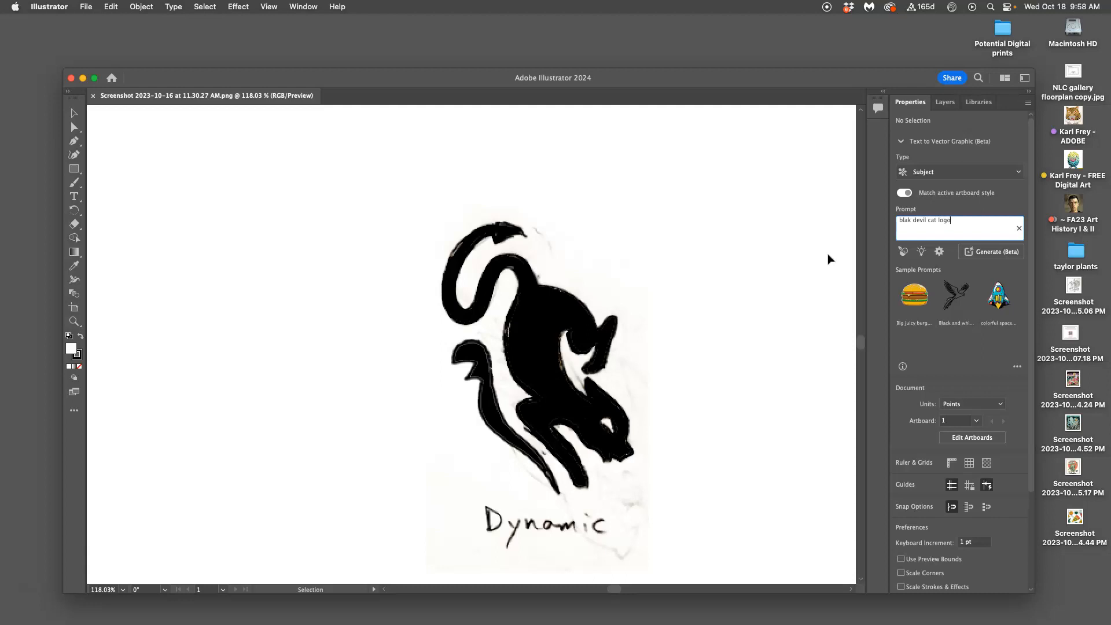
pyautogui.click(984, 252)
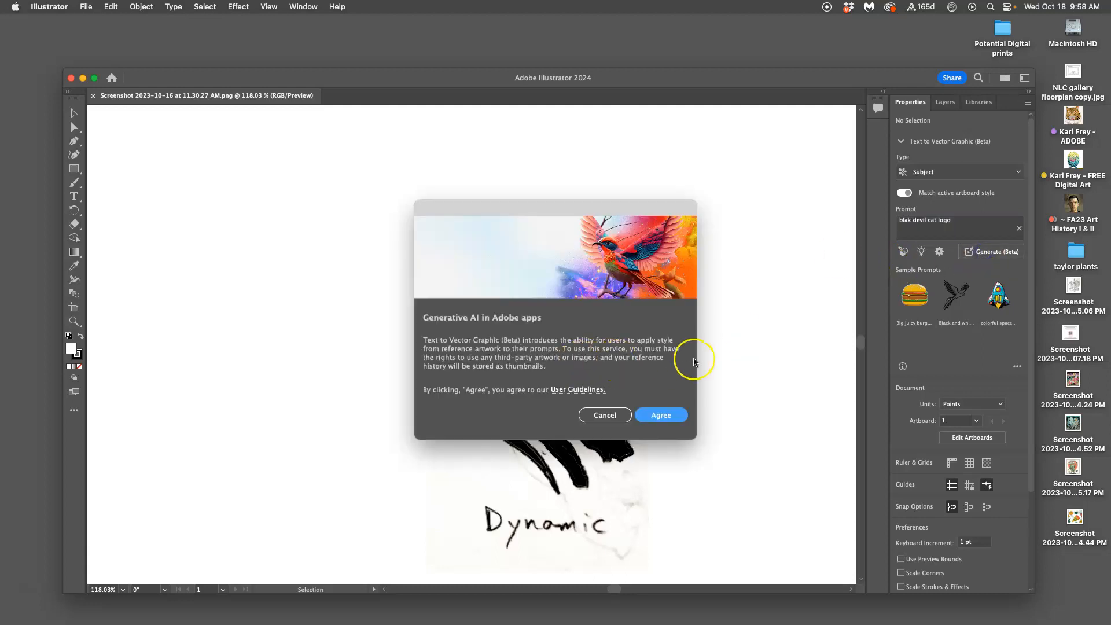
pyautogui.click(662, 412)
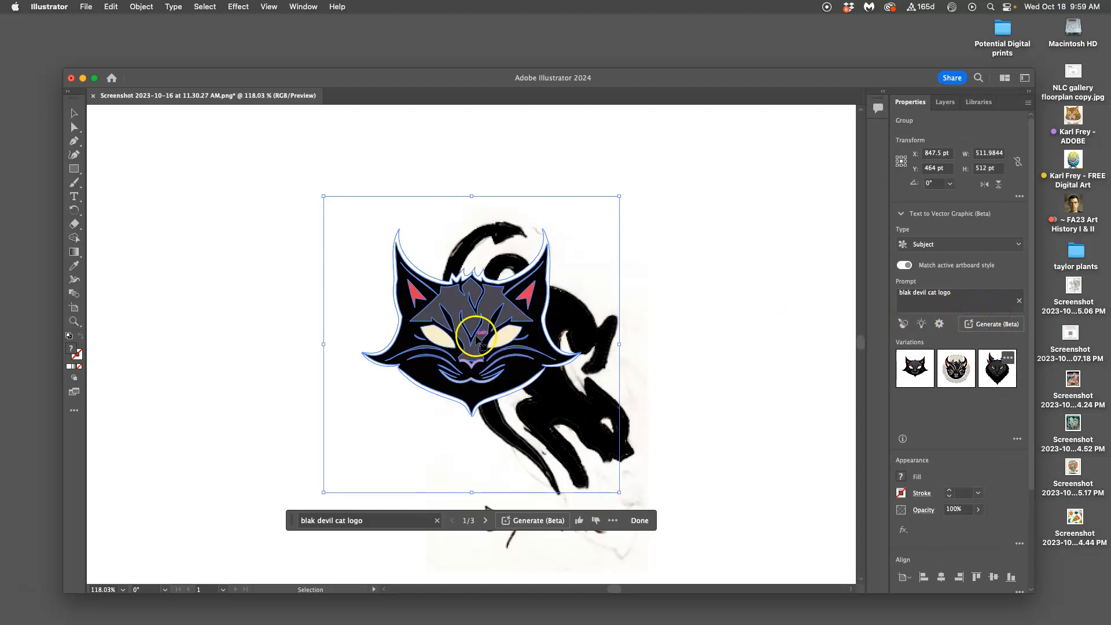
pyautogui.moveTo(480, 341); pyautogui.dragTo(281, 268)
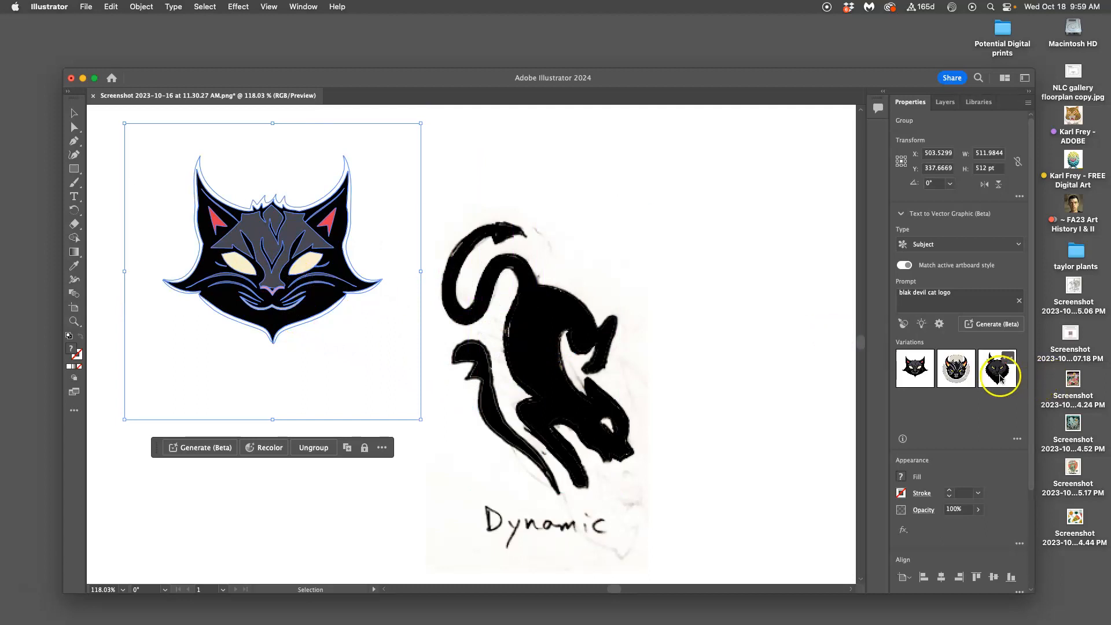
# Step: Compare the three generated cat head variations, move the graphic to the right of the sketch, and switch it back to the first variation
pyautogui.click(952, 376)
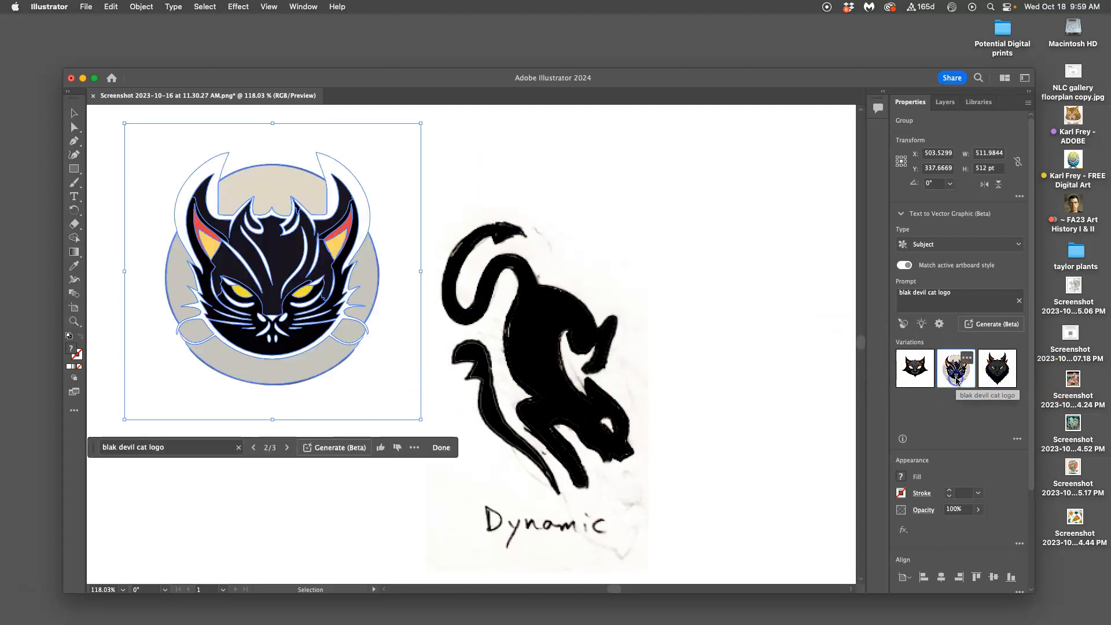
pyautogui.click(996, 368)
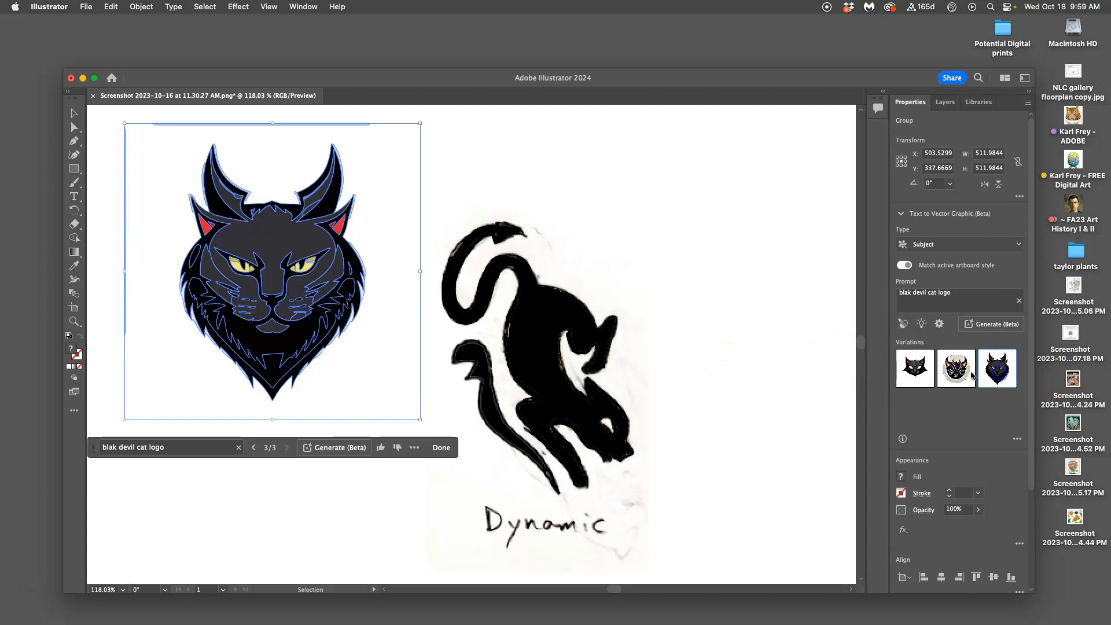
pyautogui.moveTo(315, 235); pyautogui.dragTo(763, 228)
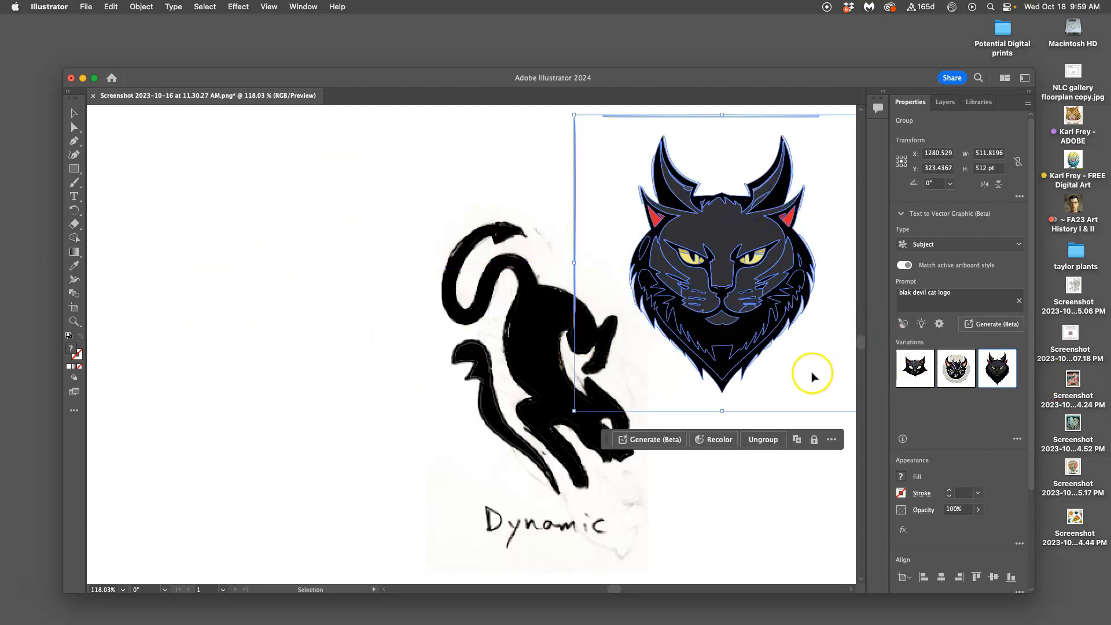
pyautogui.click(909, 372)
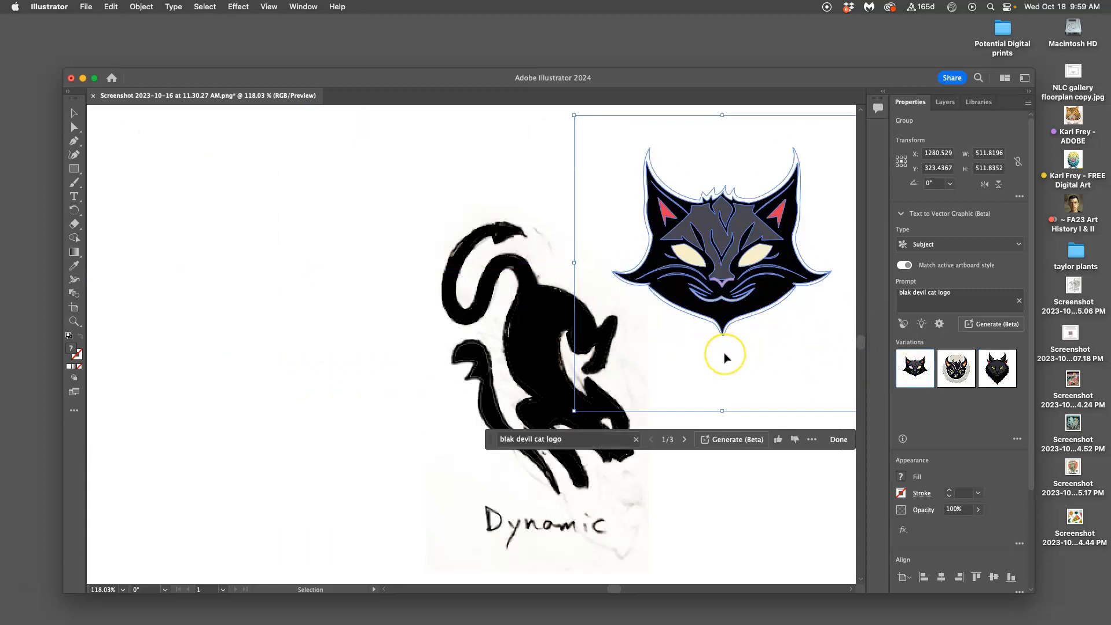
pyautogui.click(725, 356)
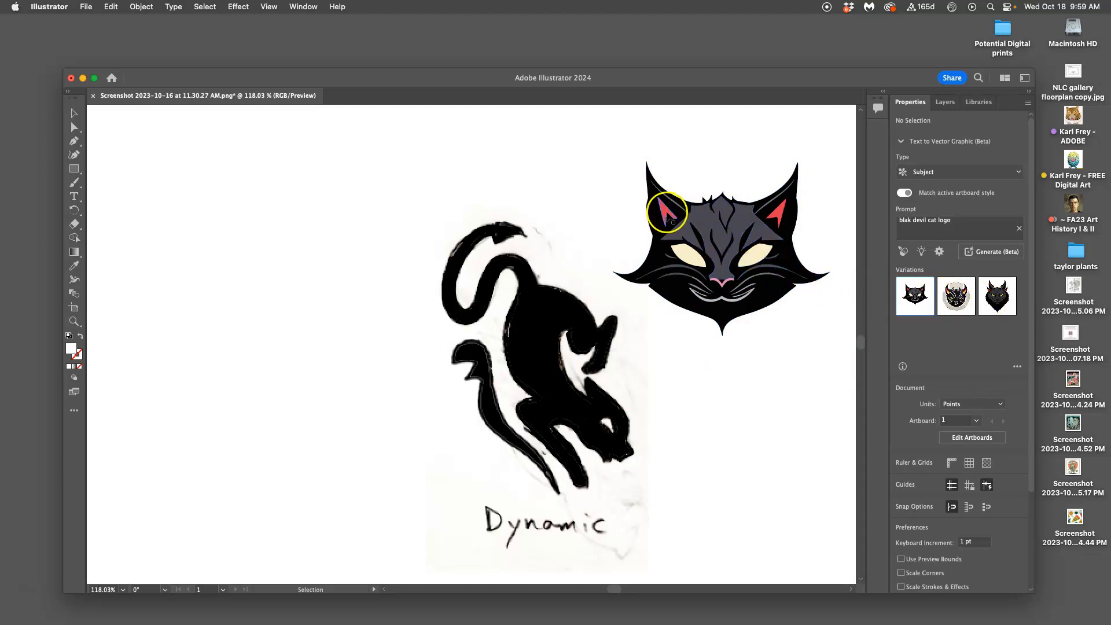
# Step: Delete the red inner-ear shapes and the grey forehead shape from the cat head using Direct Selection
pyautogui.click(69, 129)
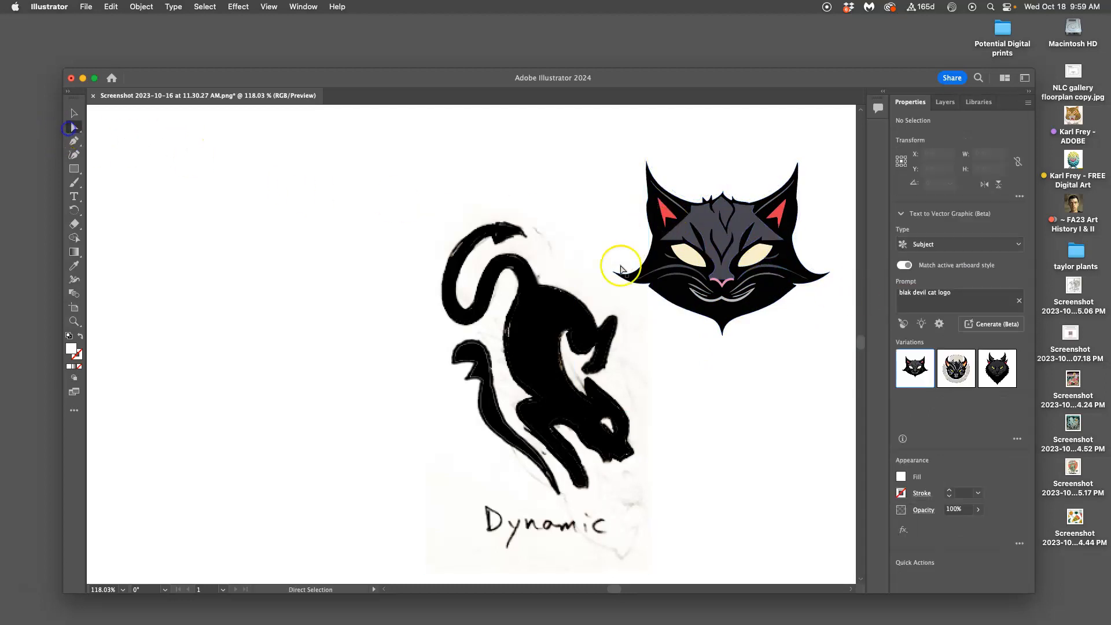
pyautogui.click(670, 226)
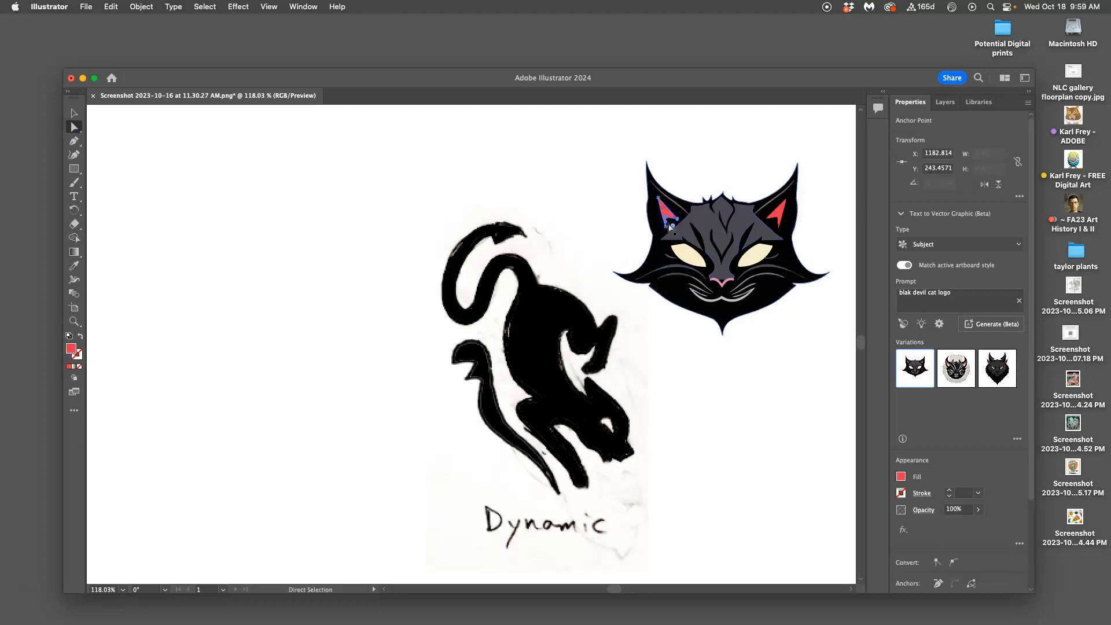
pyautogui.press('Delete')
pyautogui.click(752, 209)
pyautogui.press('Delete')
pyautogui.click(747, 228)
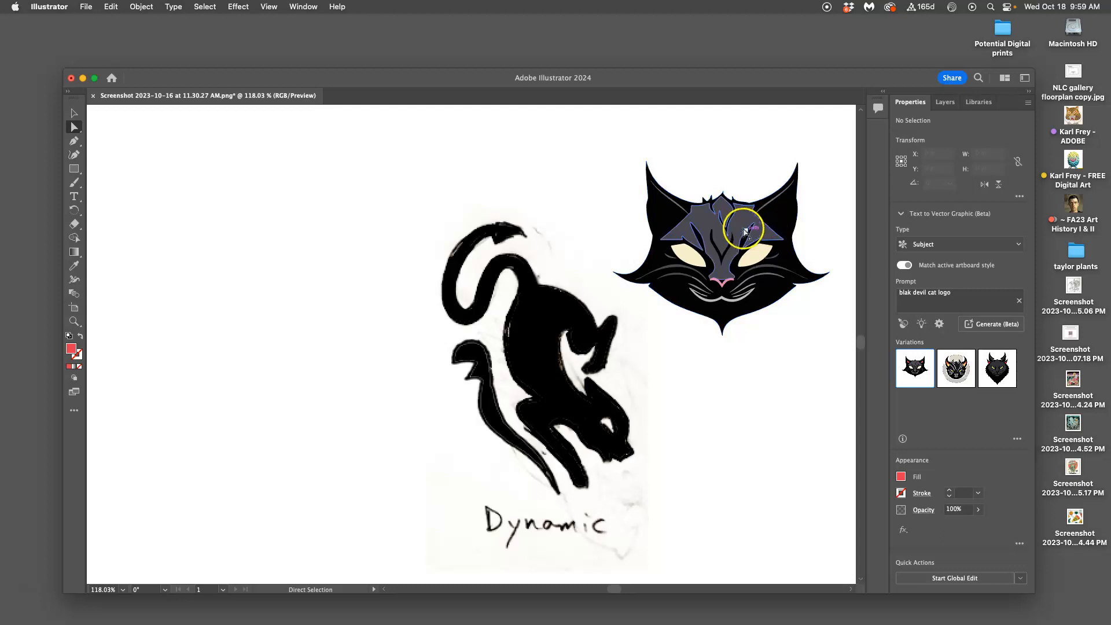
pyautogui.press('Delete')
# Step: Delete both cream-coloured eye shapes from the cat head
pyautogui.click(744, 339)
pyautogui.click(694, 276)
pyautogui.press('Delete')
pyautogui.click(751, 266)
pyautogui.press('Delete')
# Step: Delete the pink nose and the light mouth lines from the cat head
pyautogui.click(721, 297)
pyautogui.click(723, 287)
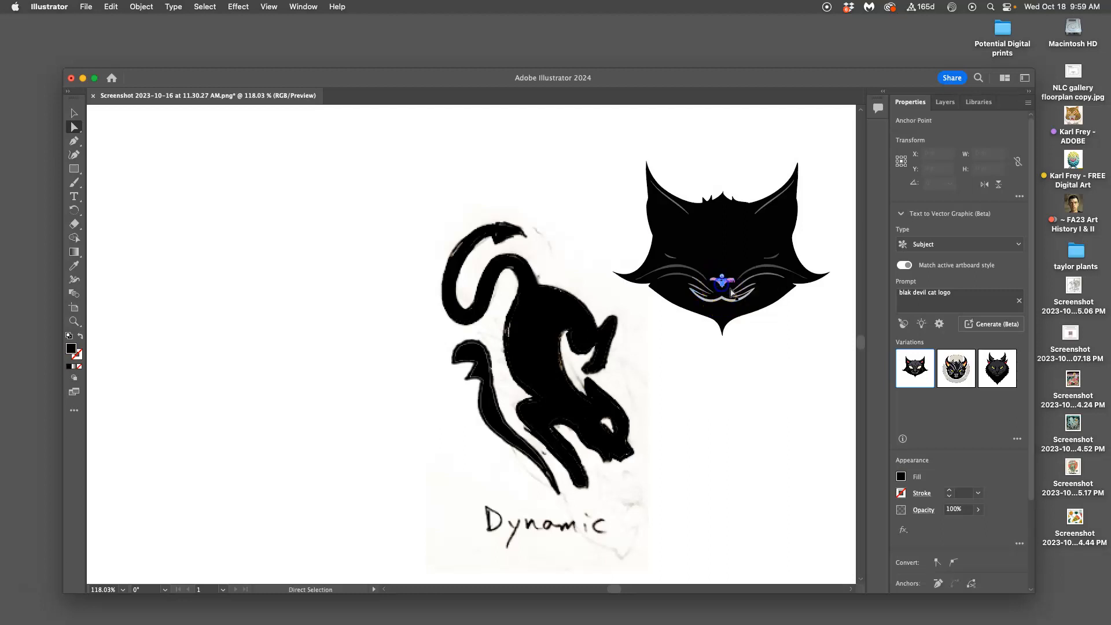
pyautogui.press('Delete')
pyautogui.click(751, 295)
pyautogui.click(727, 300)
pyautogui.press('Delete')
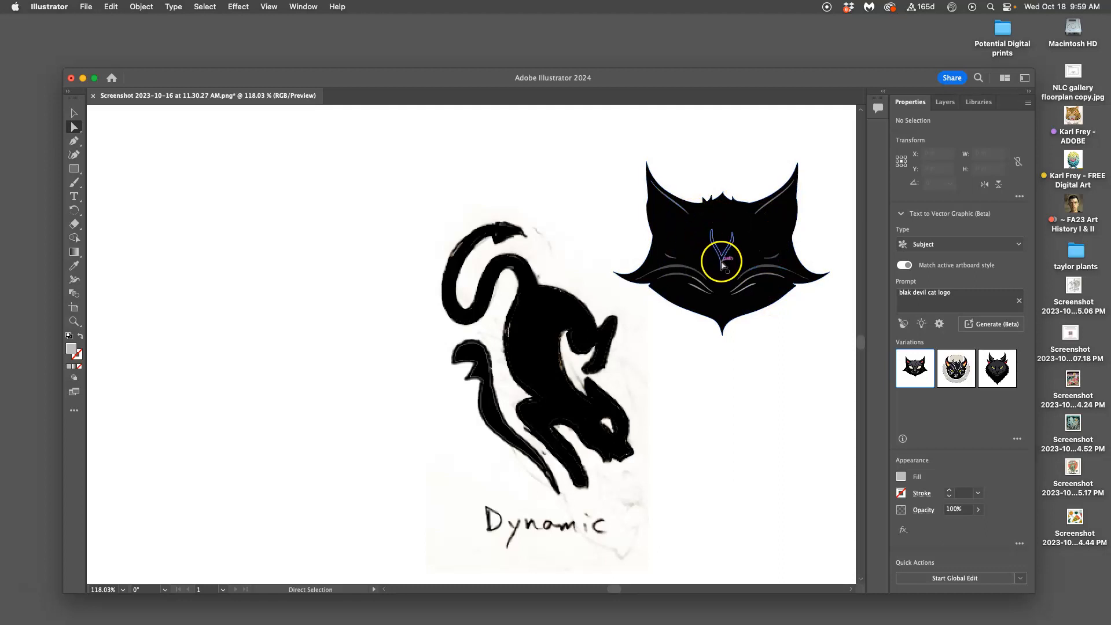
# Step: Undo all the deletions of facial details on the cat head and clear the selection
pyautogui.press('super+z')
pyautogui.press('super+z')
pyautogui.press('super+z')
pyautogui.press('super+z')
pyautogui.press('super+z')
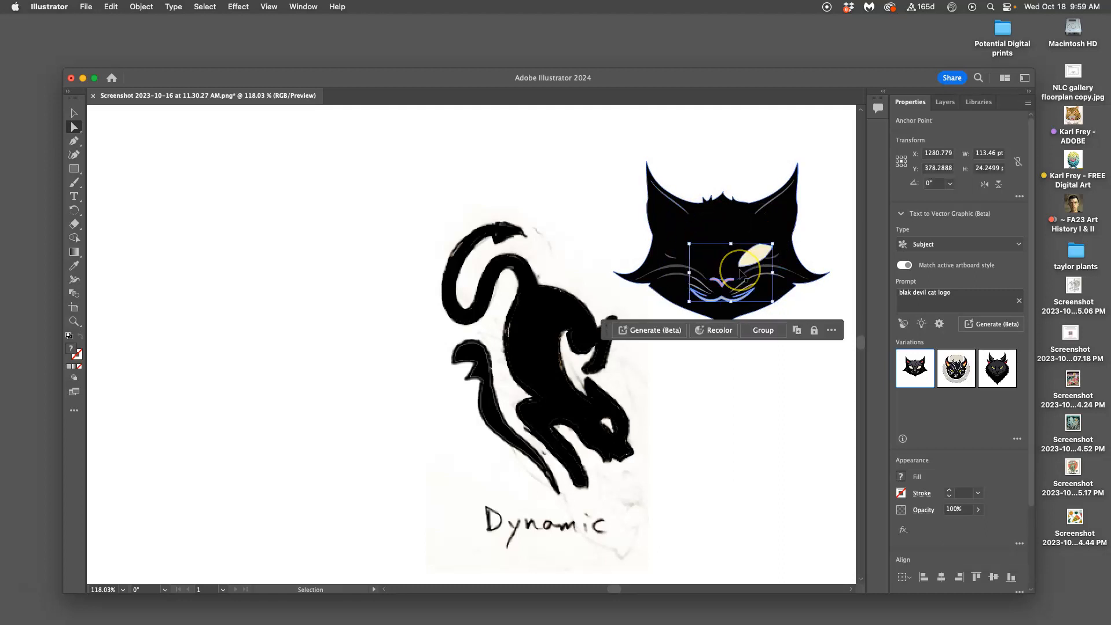
pyautogui.press('super+z')
pyautogui.press('super+z')
pyautogui.press('super+z')
pyautogui.click(802, 327)
pyautogui.click(784, 308)
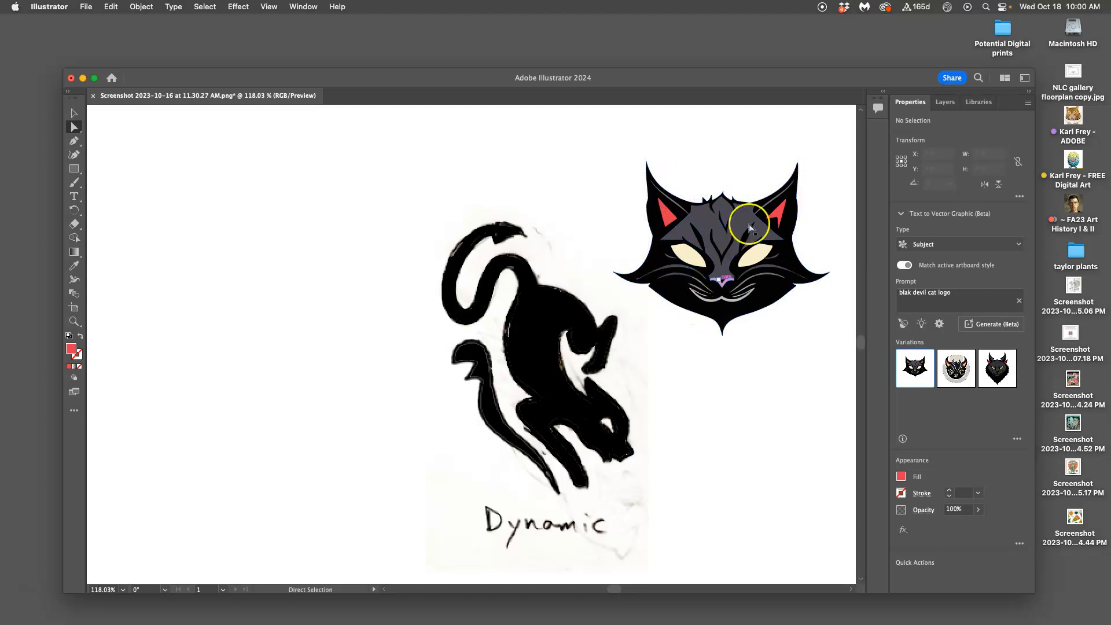
# Step: Select the whole cat head group and combine its shapes with the Pathfinder Exclude mode
pyautogui.keyDown('super'); pyautogui.click(781, 227); pyautogui.keyUp('super')
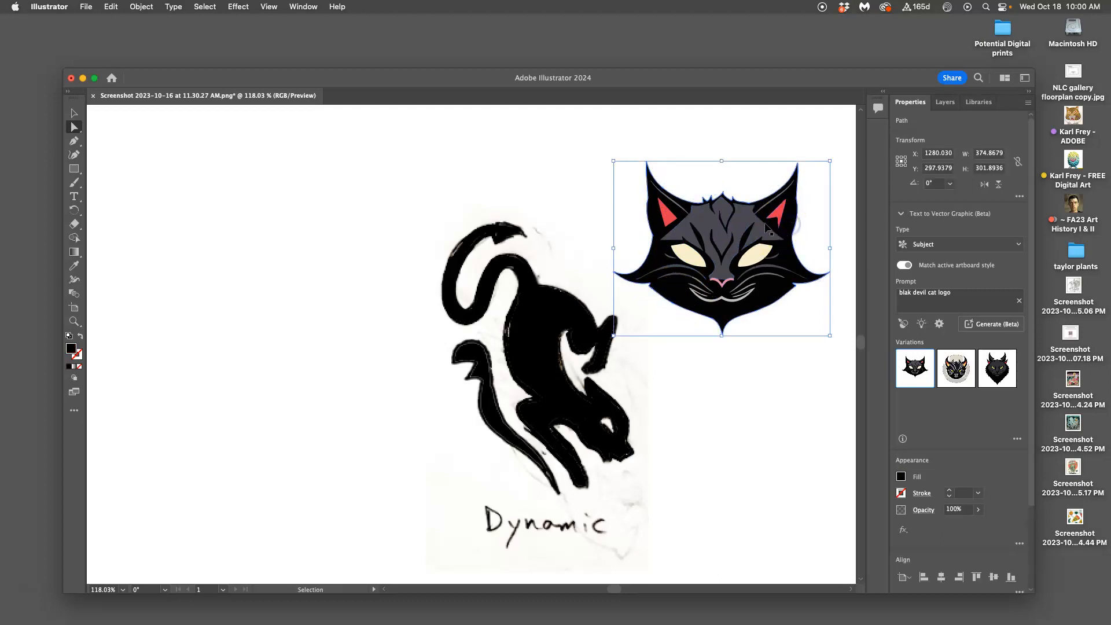
pyautogui.click(787, 230)
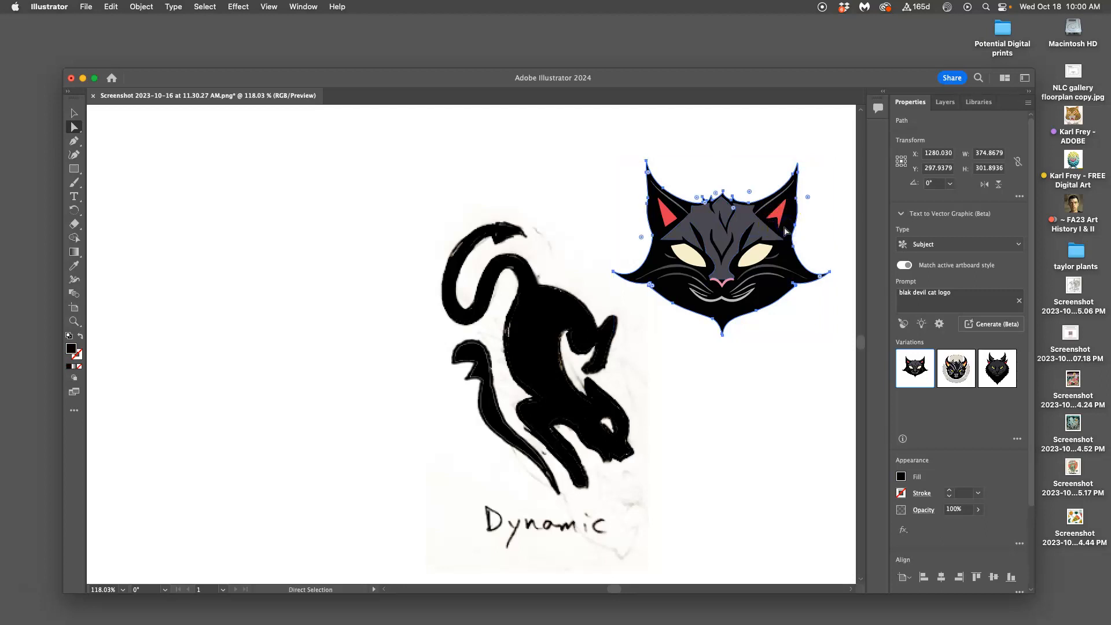
pyautogui.keyDown('super'); pyautogui.click(749, 224); pyautogui.keyUp('super')
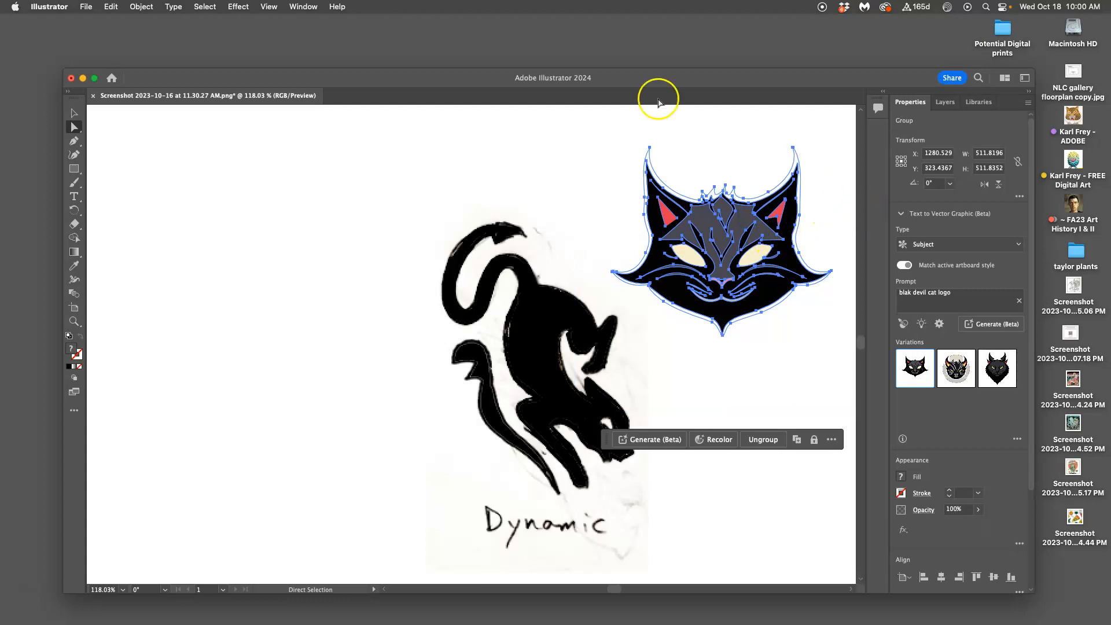
pyautogui.click(303, 7)
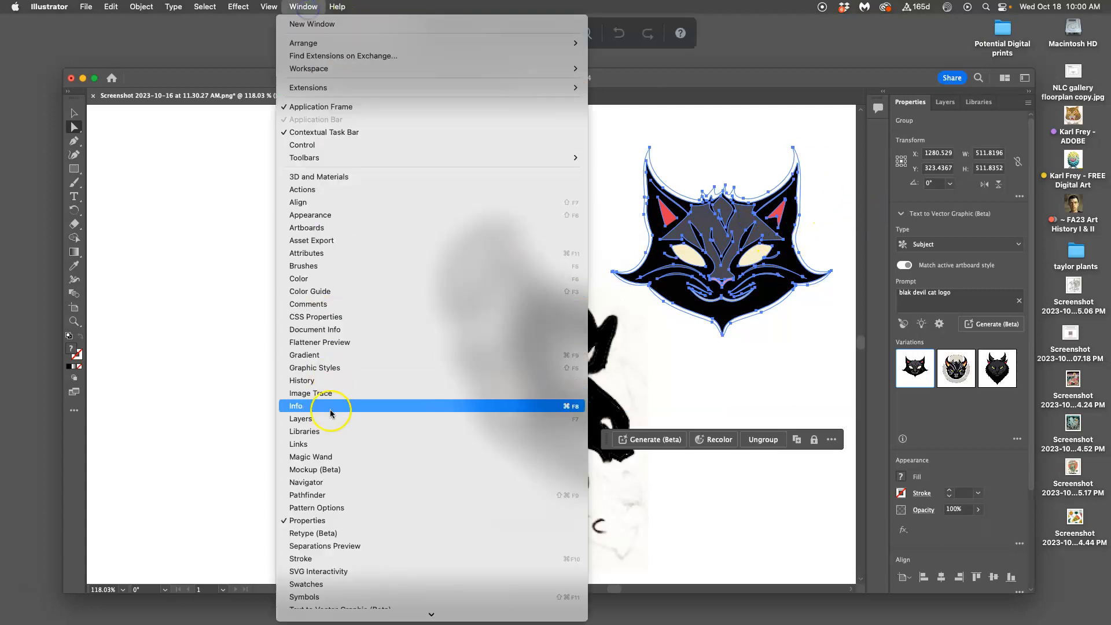
pyautogui.click(323, 496)
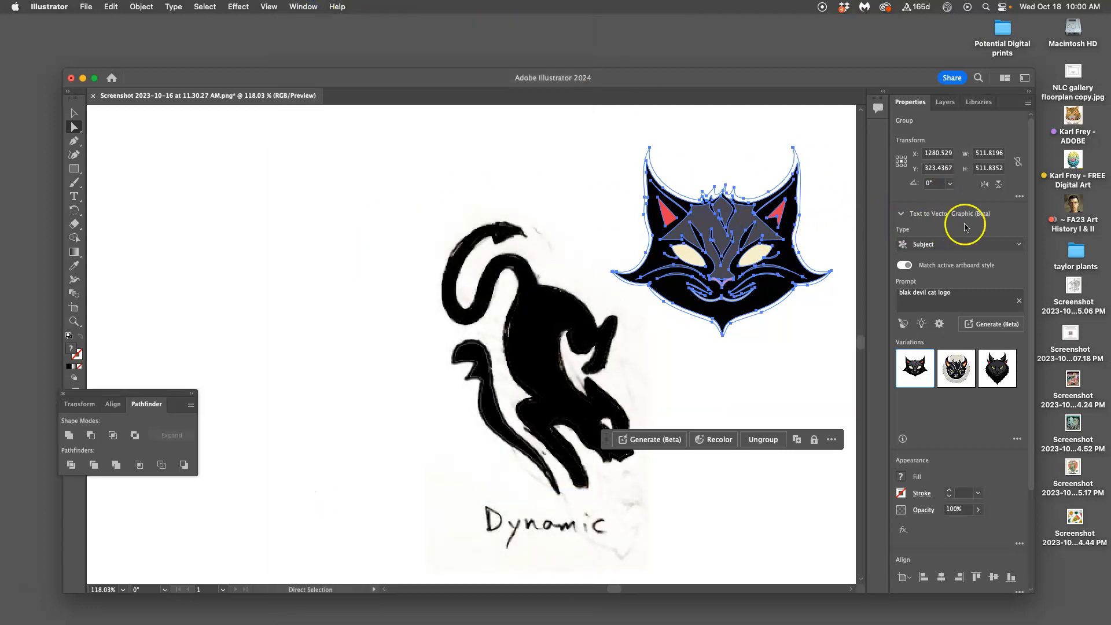
pyautogui.click(134, 435)
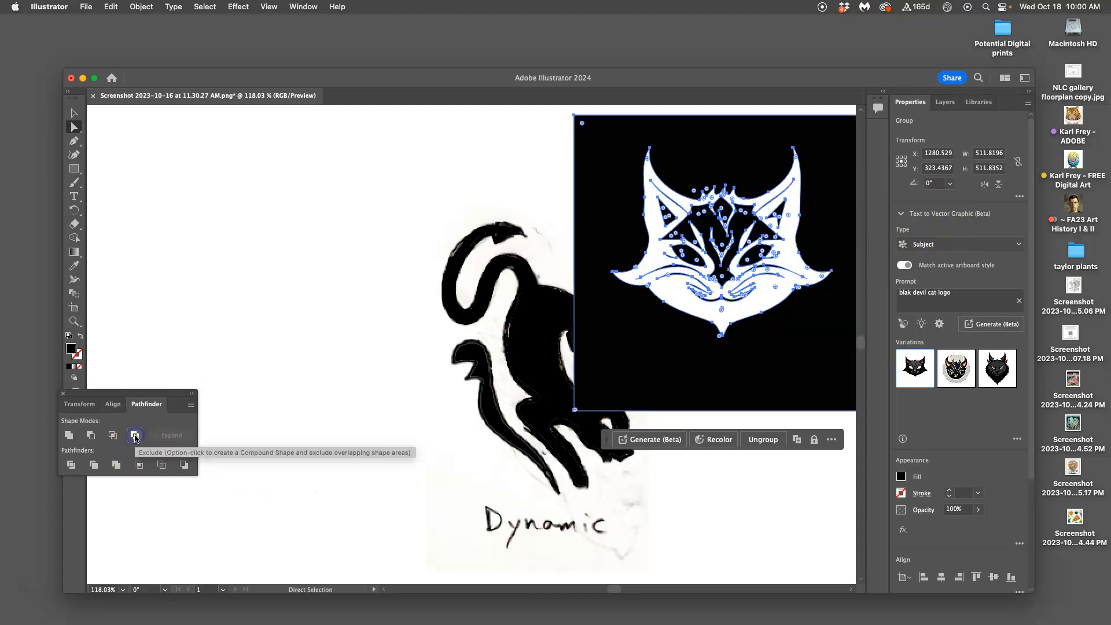
# Step: Delete the black background square around the excluded cat face and clear the selection
pyautogui.click(525, 187)
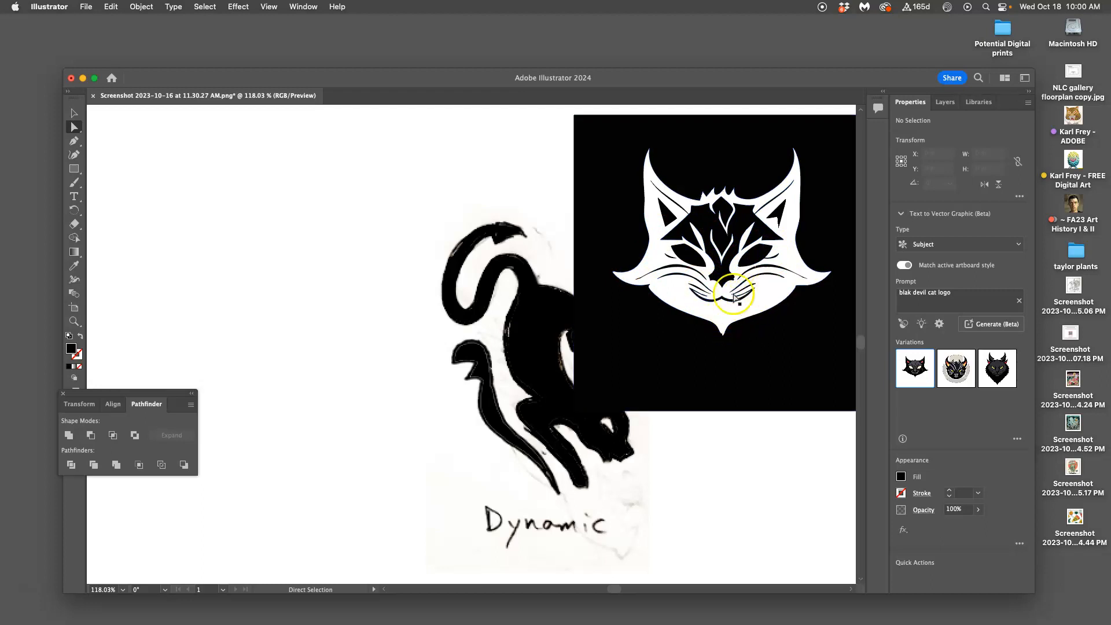
pyautogui.click(652, 291)
pyautogui.press('Delete')
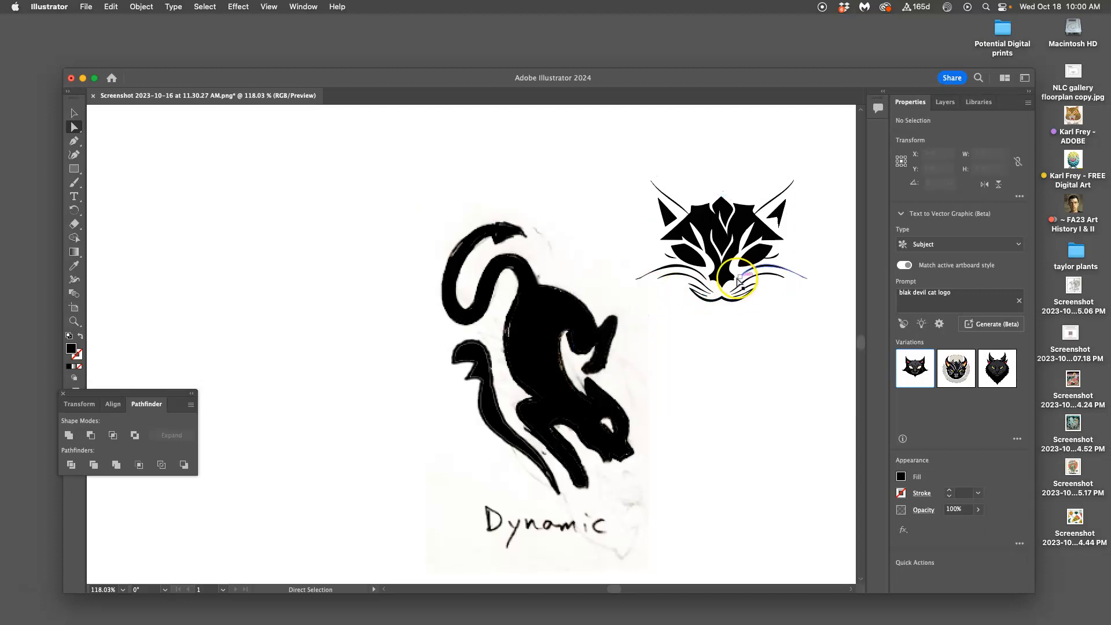
pyautogui.moveTo(714, 283); pyautogui.dragTo(723, 284)
pyautogui.click(765, 307)
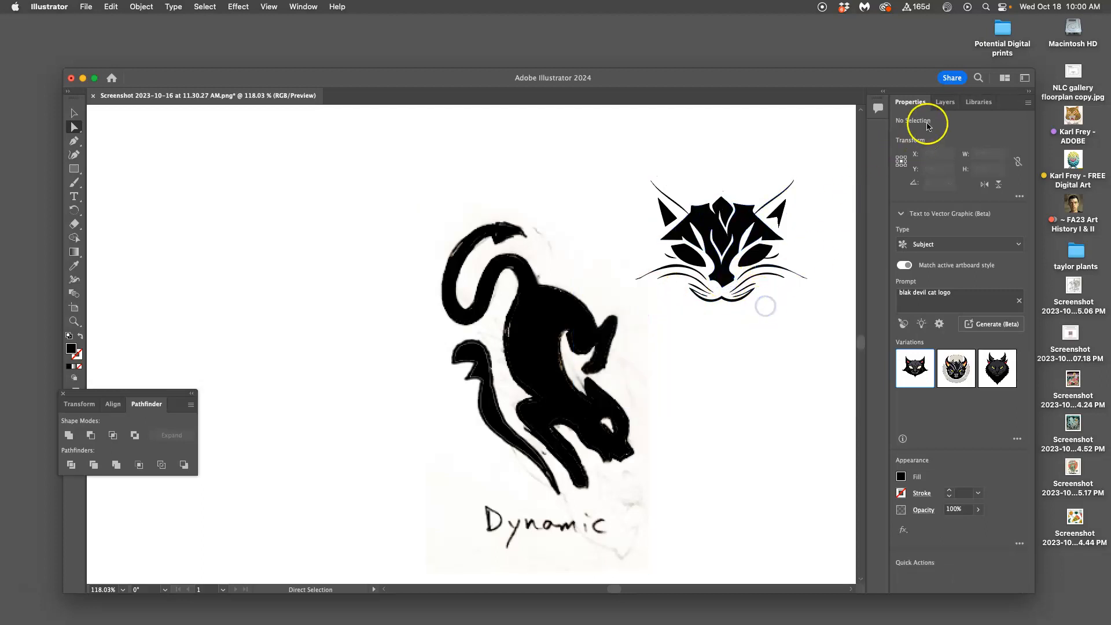
# Step: Inspect the contents of Layer 1, and undo repeatedly to remove the generated cat graphic, leaving only the sketch image
pyautogui.click(945, 101)
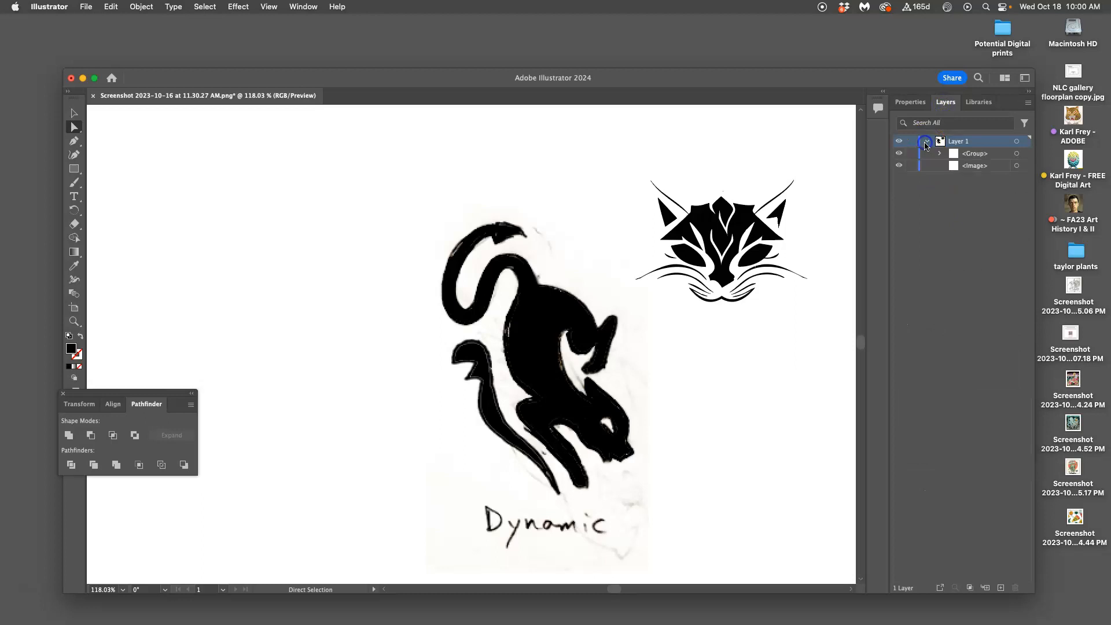
pyautogui.click(110, 6)
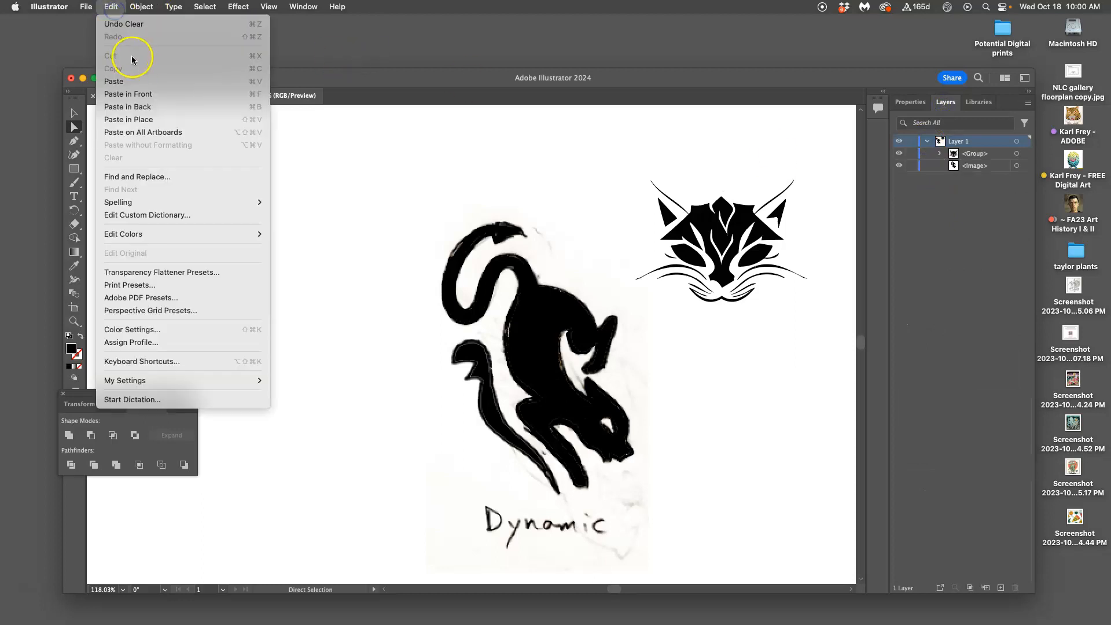
pyautogui.click(120, 24)
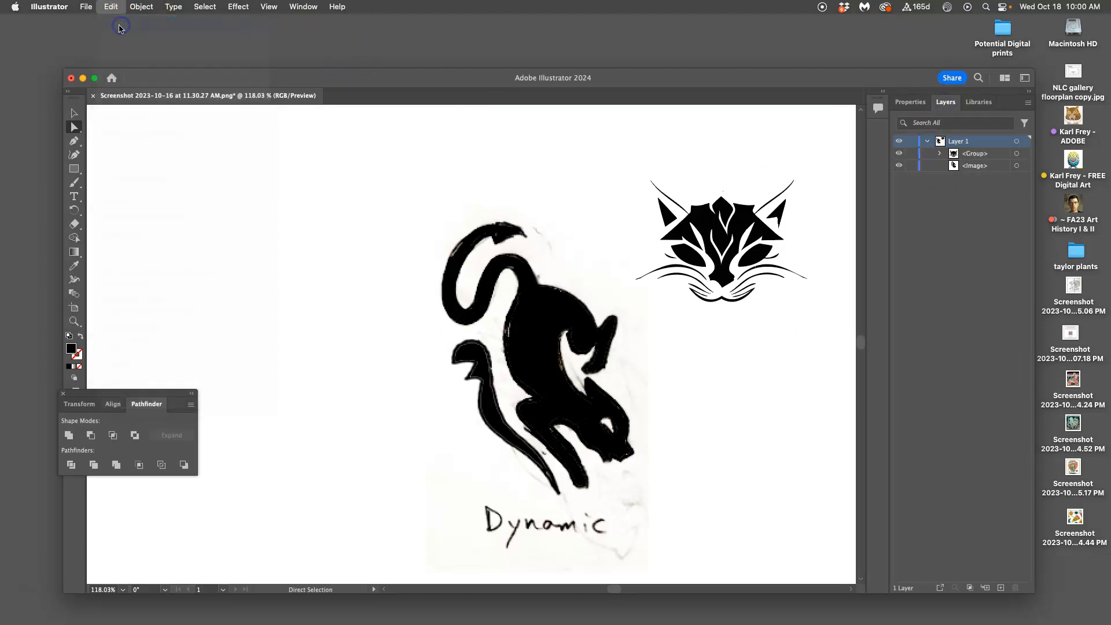
pyautogui.press('super+z')
pyautogui.press('super+z')
pyautogui.press('super+z')
pyautogui.press('super+z')
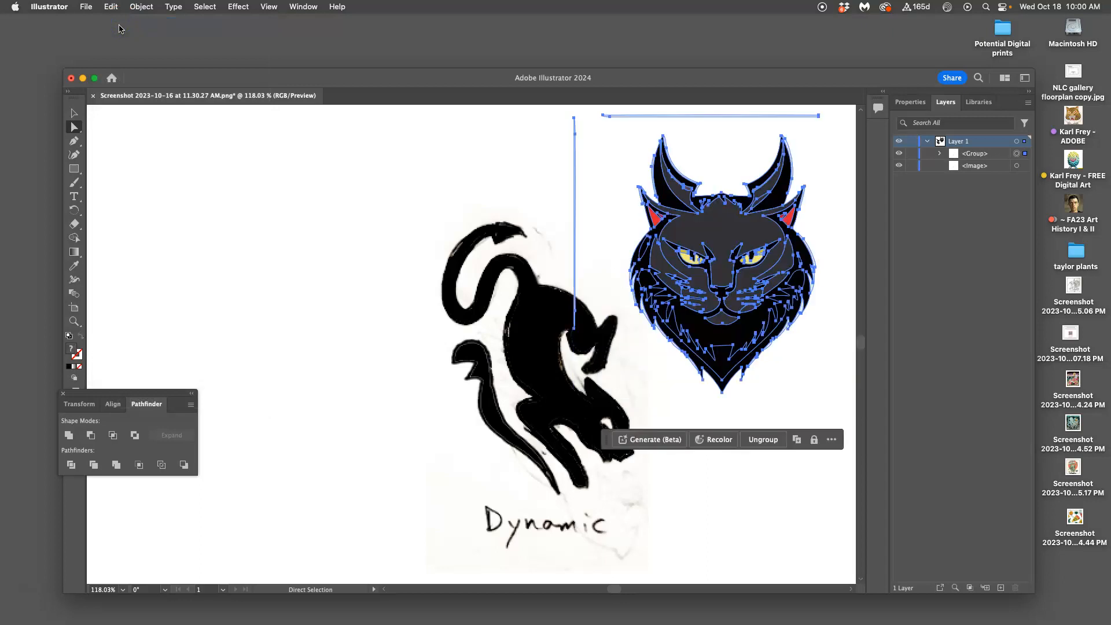
pyautogui.press('super+z')
pyautogui.press('super+z')
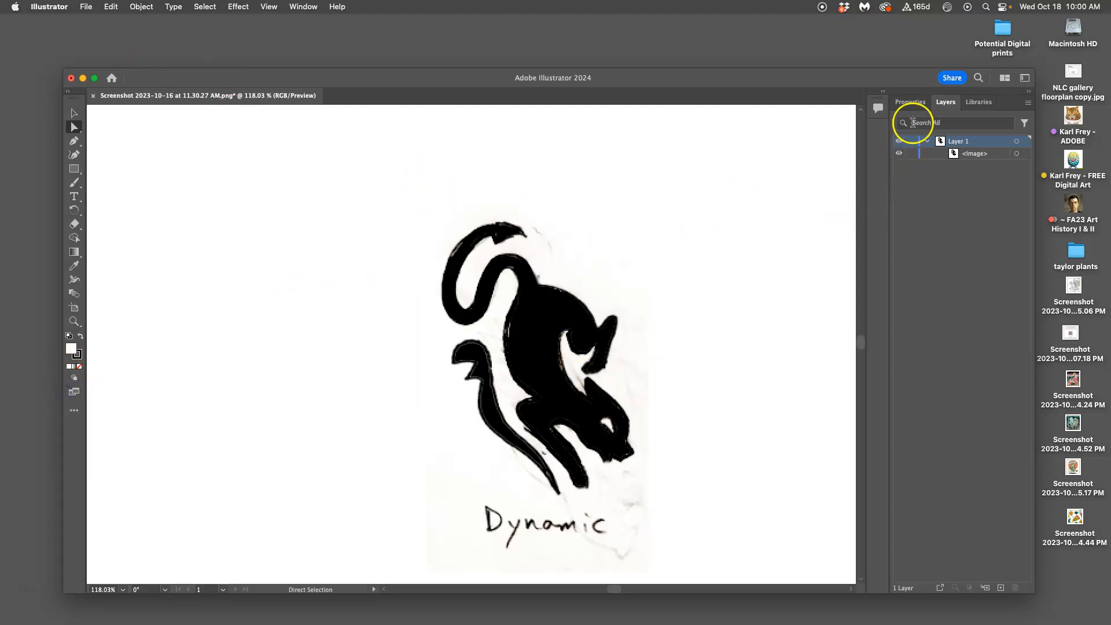
# Step: View the document's properties, layers and libraries, and return to the layers
pyautogui.click(910, 103)
pyautogui.click(943, 104)
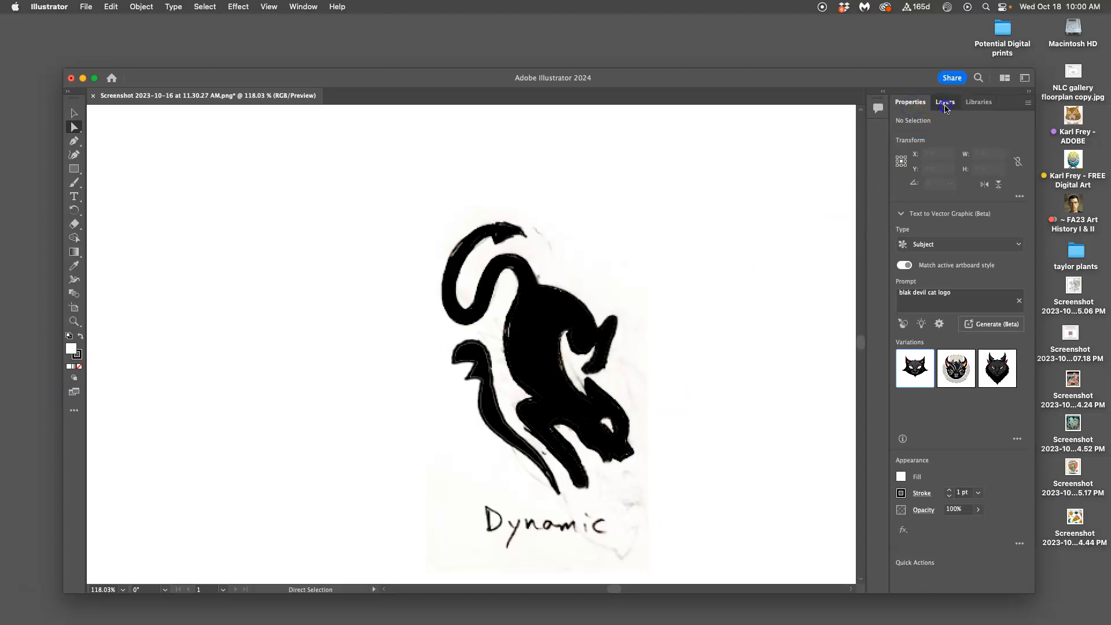
pyautogui.click(975, 108)
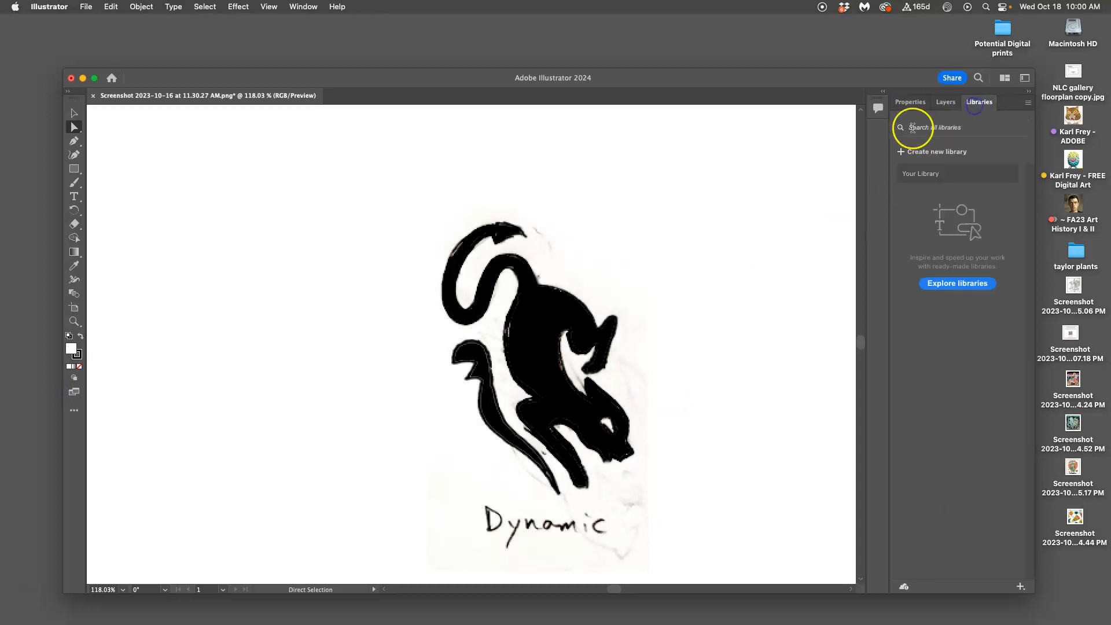
pyautogui.click(948, 104)
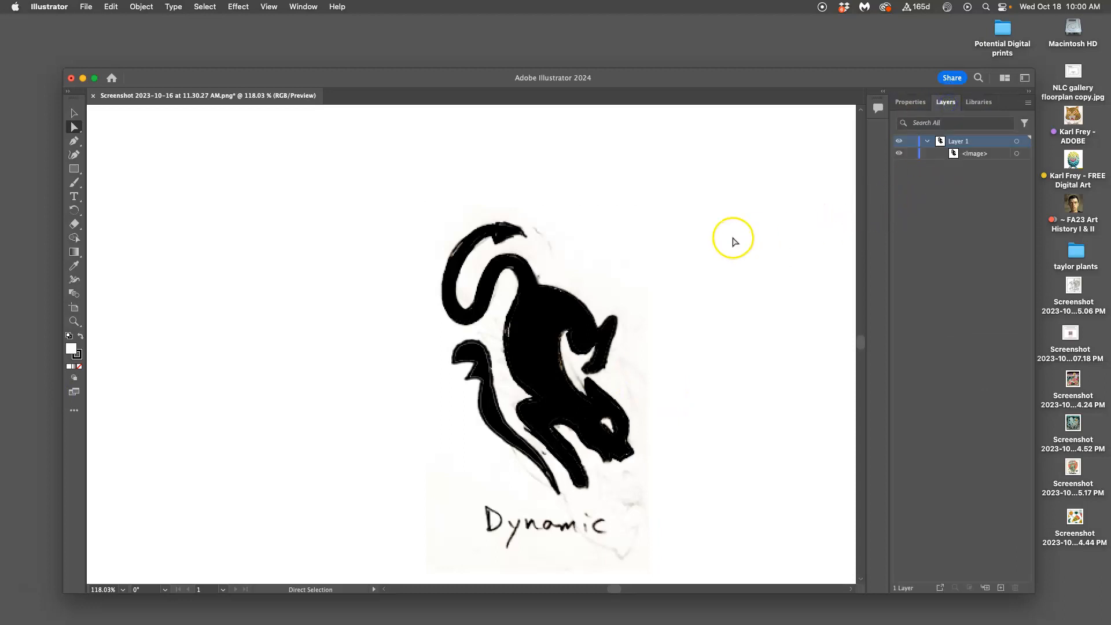
# Step: Fit the artboard to the window, shift the sketch image off-centre, and move it back near the artboard's centre
pyautogui.press('super+0')
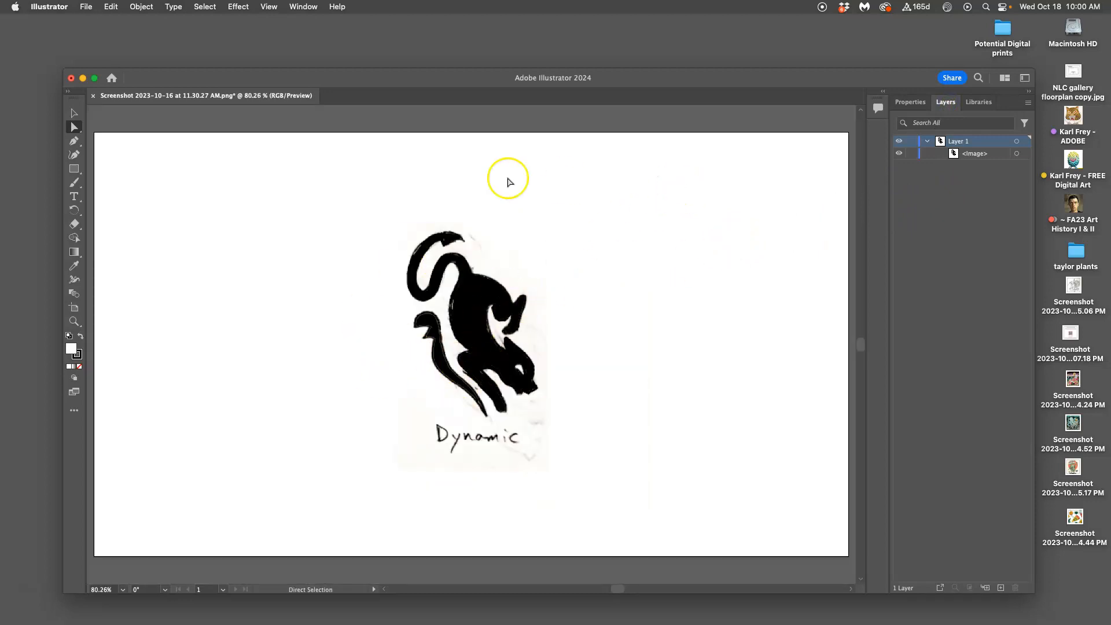
pyautogui.click(487, 357)
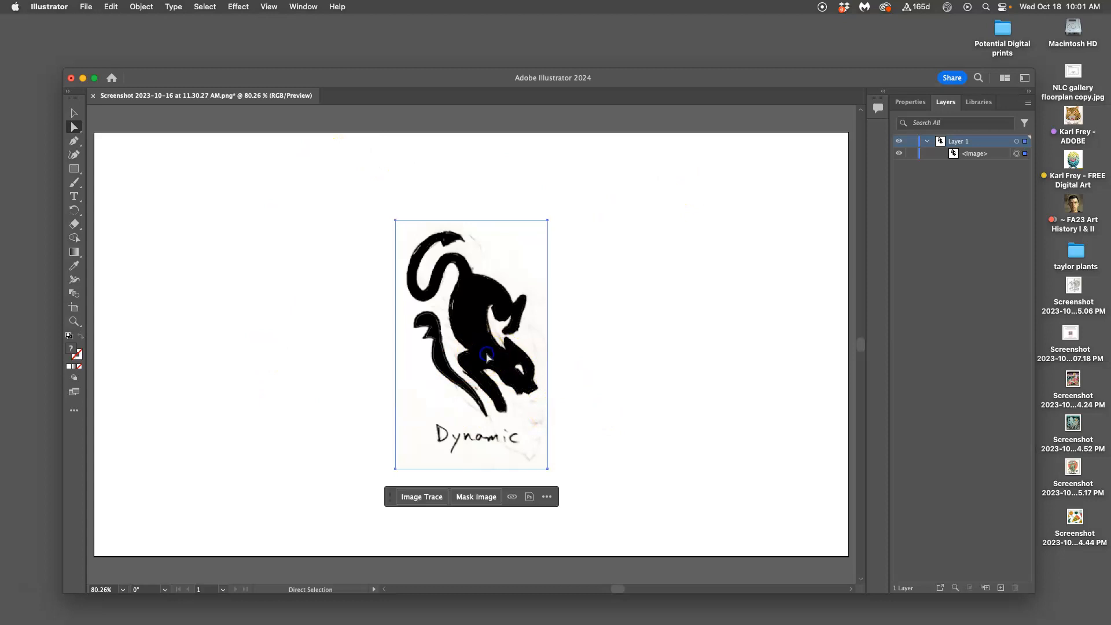
pyautogui.moveTo(546, 221); pyautogui.dragTo(499, 233)
pyautogui.click(74, 114)
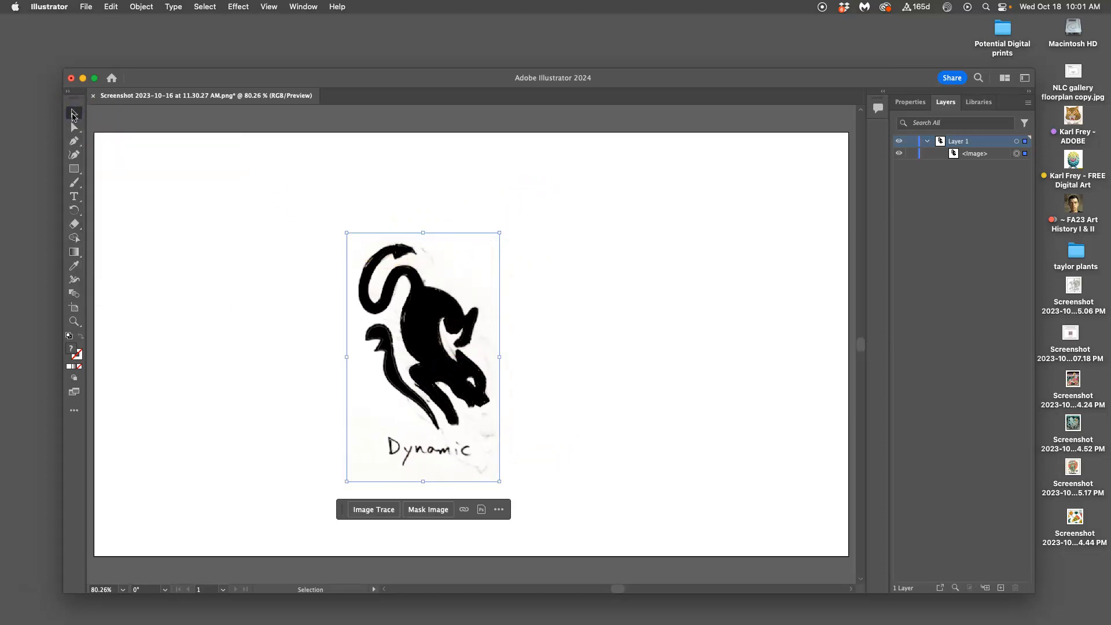
pyautogui.moveTo(434, 294); pyautogui.dragTo(486, 276)
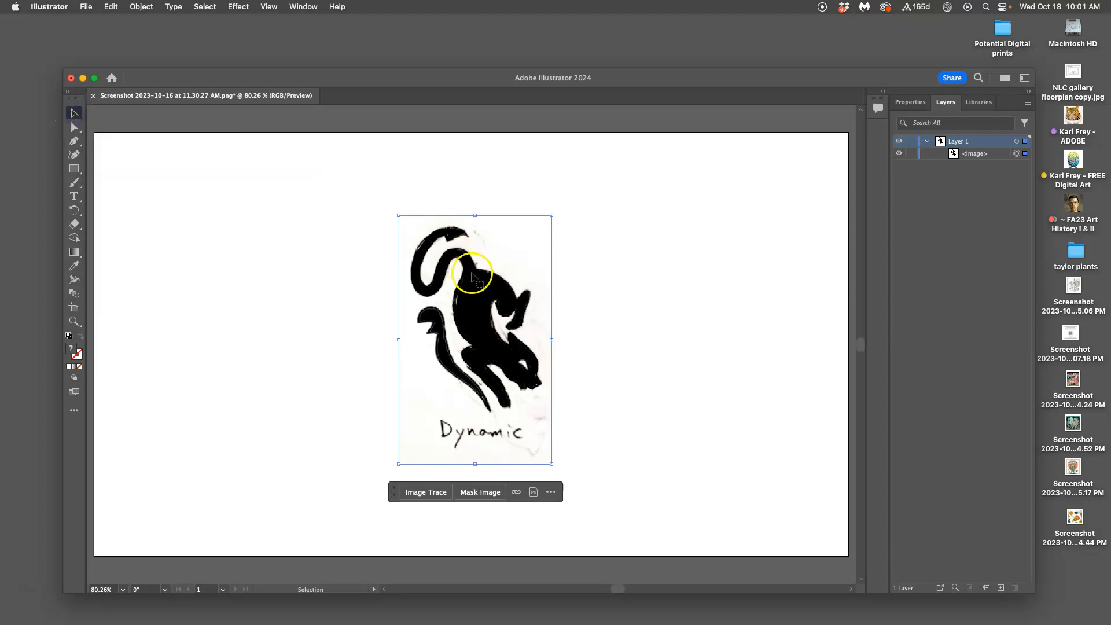
# Step: Rotate the sketch image slightly counterclockwise and enlarge it to roughly the artboard's height
pyautogui.moveTo(552, 215)
pyautogui.mouseDown()
pyautogui.moveTo(667, 104)
pyautogui.moveTo(602, 225)
pyautogui.moveTo(458, 374)
pyautogui.moveTo(498, 481)
pyautogui.moveTo(305, 422)
pyautogui.moveTo(243, 322)
pyautogui.moveTo(558, 290)
pyautogui.moveTo(574, 218)
pyautogui.moveTo(665, 36)
pyautogui.moveTo(575, 220)
pyautogui.moveTo(598, 235)
pyautogui.moveTo(530, 198)
pyautogui.moveTo(538, 238)
pyautogui.moveTo(560, 242)
pyautogui.moveTo(551, 256)
pyautogui.moveTo(575, 226)
pyautogui.mouseUp()
pyautogui.scroll(-5, 615, 466)
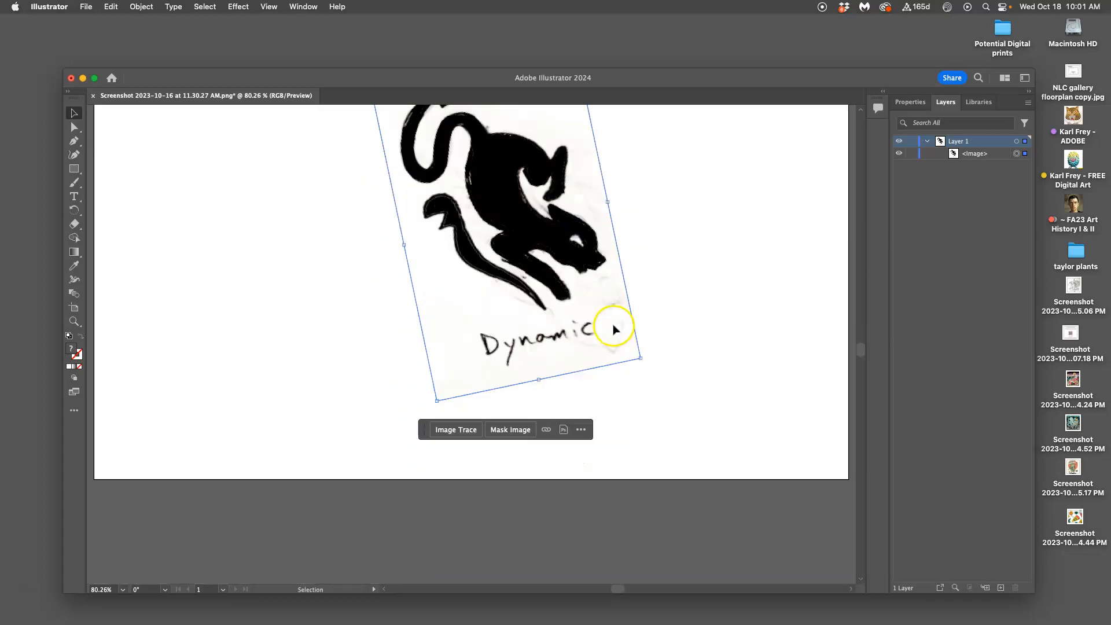
pyautogui.moveTo(437, 400); pyautogui.dragTo(410, 487)
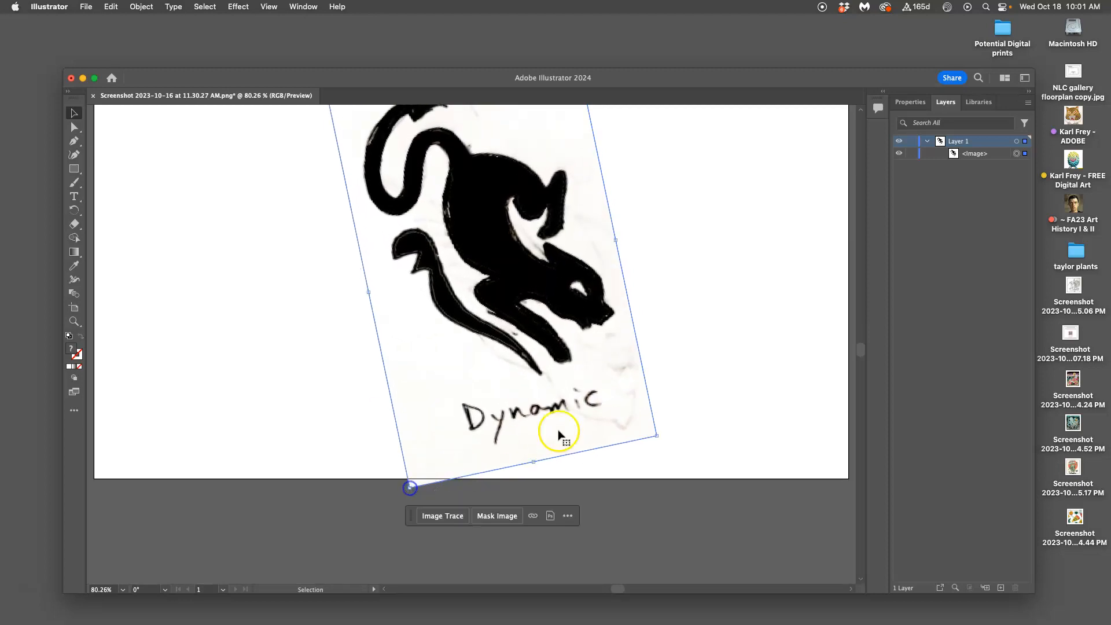
pyautogui.scroll(10, 680, 376)
pyautogui.scroll(-7, 680, 377)
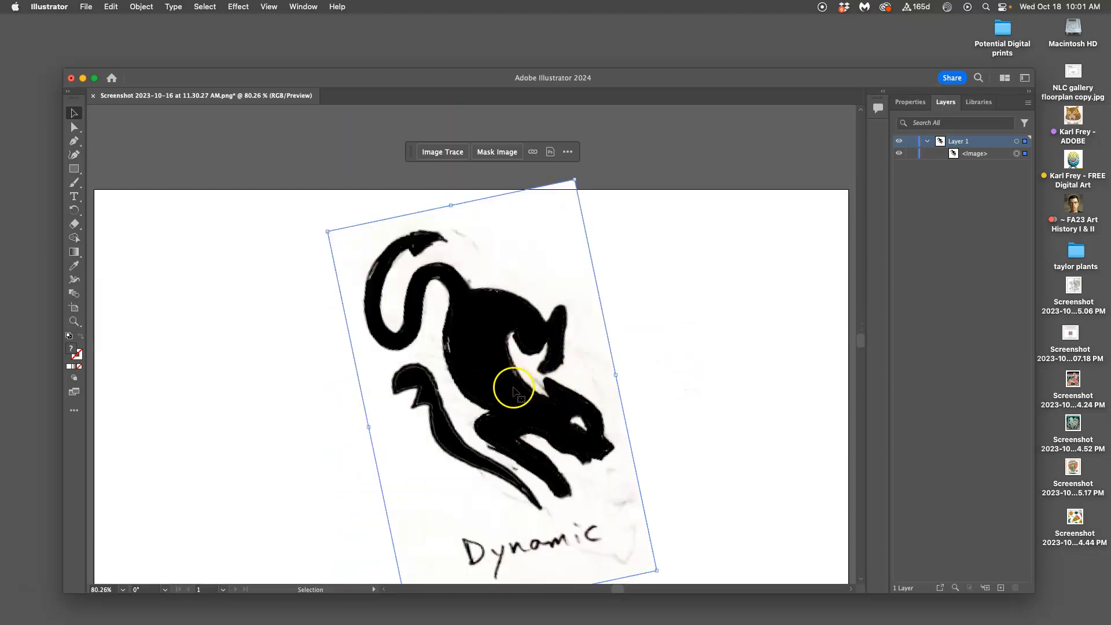
# Step: Shift the sketch image slightly down and to the left on the artboard, cancel the numeric Move dialog, and deselect the image
pyautogui.moveTo(508, 318); pyautogui.dragTo(504, 327)
pyautogui.scroll(-1, 642, 373)
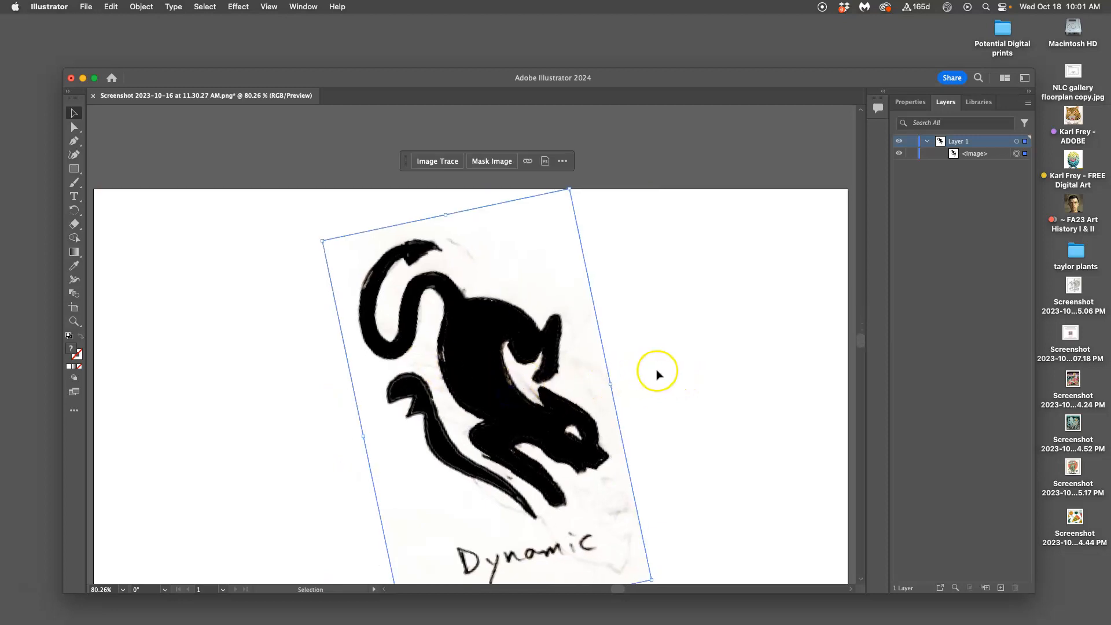
pyautogui.press('Return')
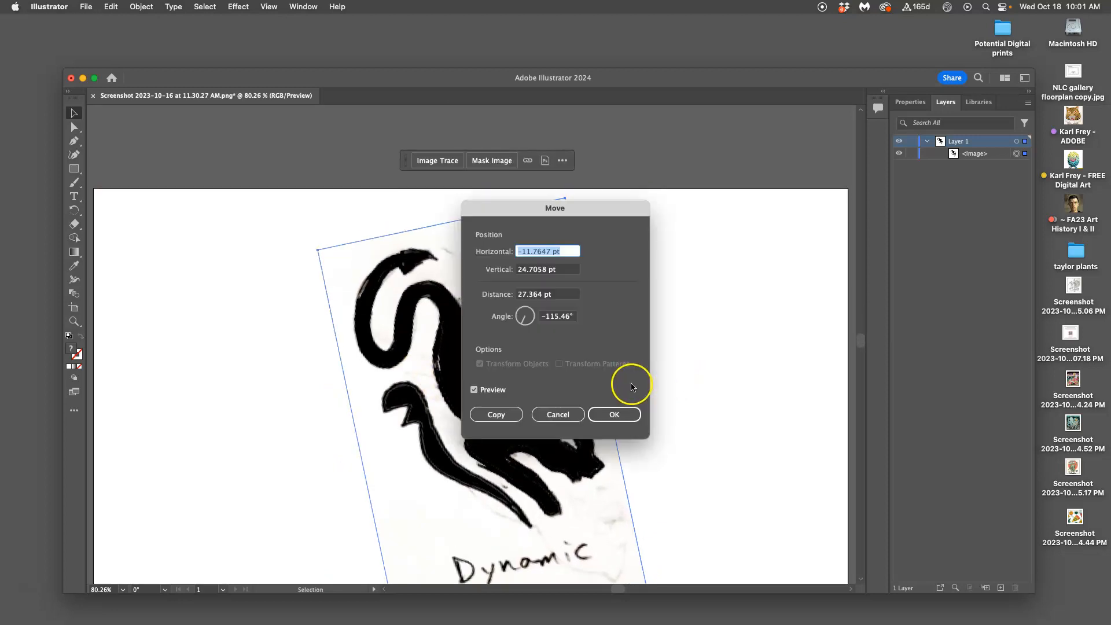
pyautogui.click(572, 417)
pyautogui.click(637, 398)
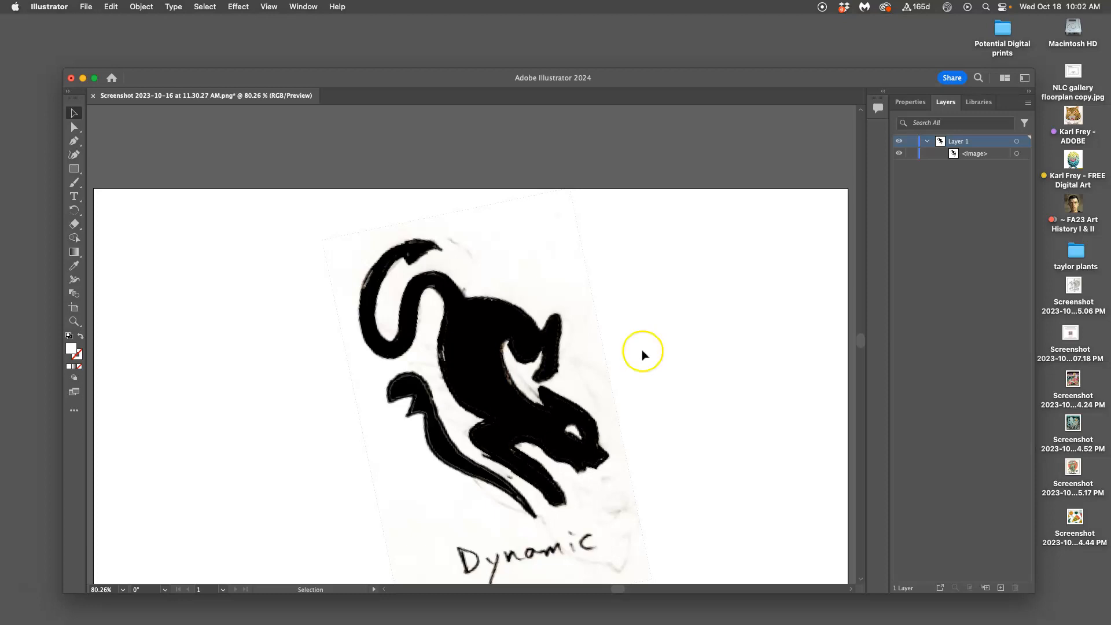
# Step: Examine the edges of the cat sketch up close, and return to a view of the whole artboard
pyautogui.scroll(-3, 628, 334)
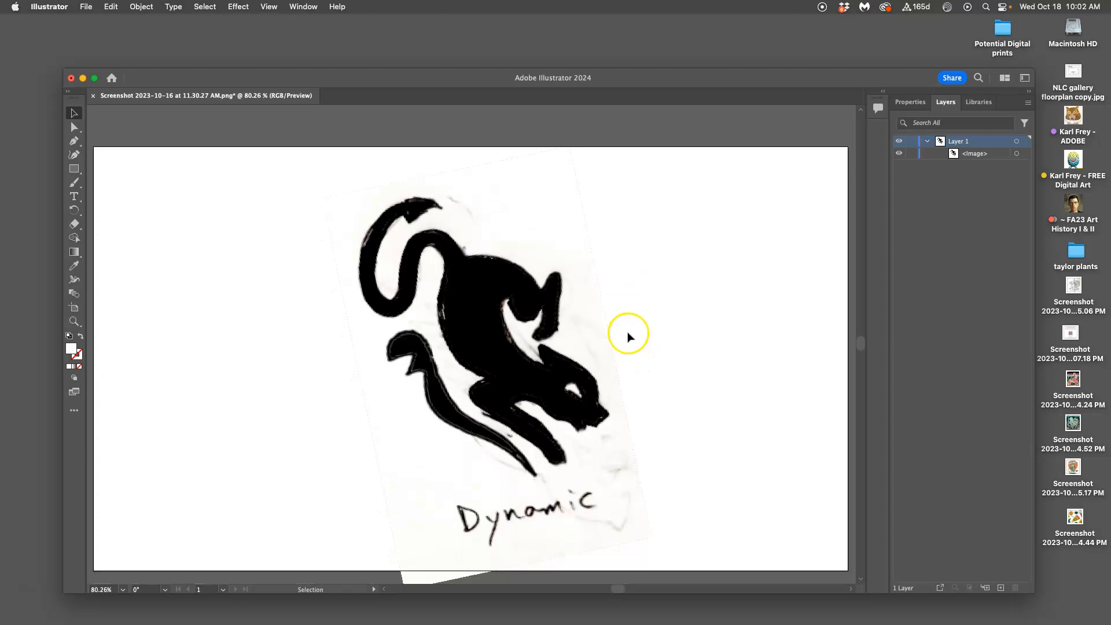
pyautogui.scroll(-2, 627, 334)
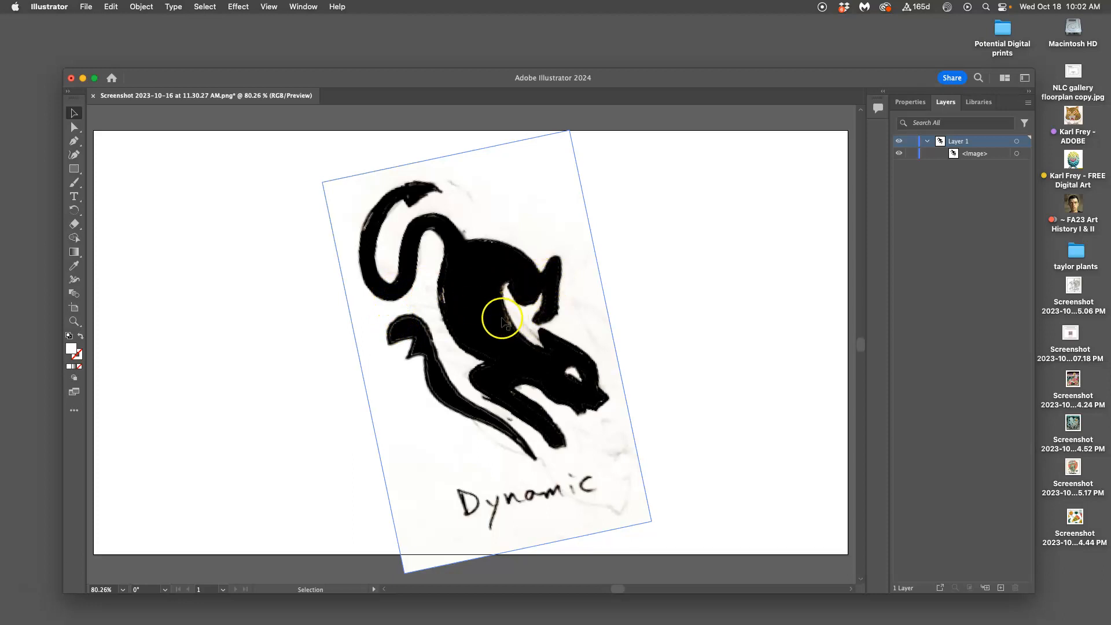
pyautogui.scroll(10, 502, 318)
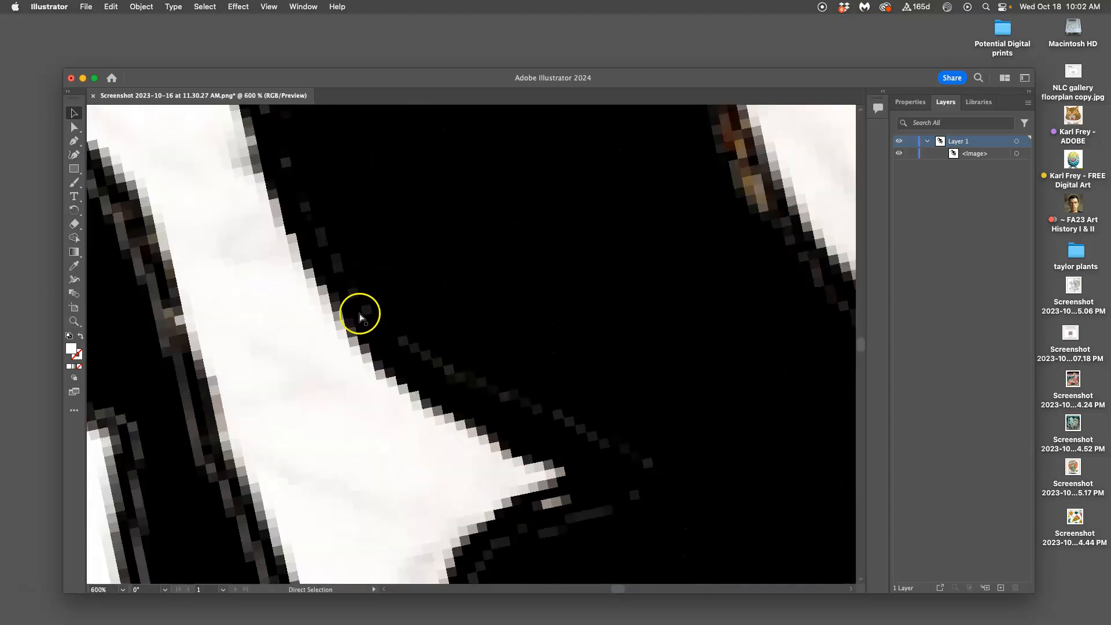
pyautogui.scroll(-10, 368, 382)
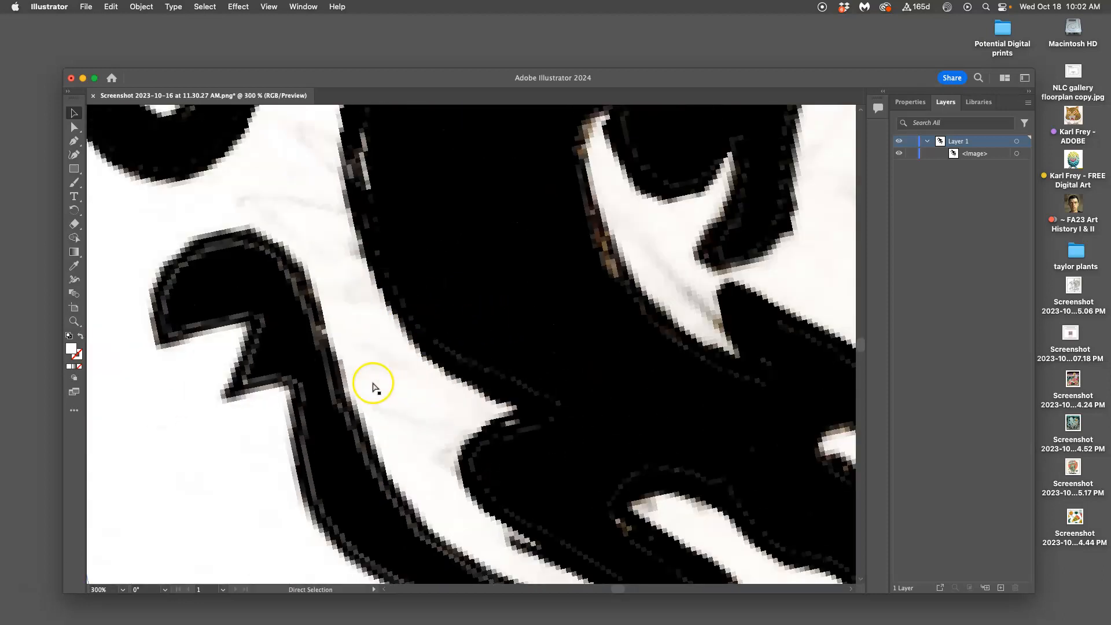
pyautogui.press('v')
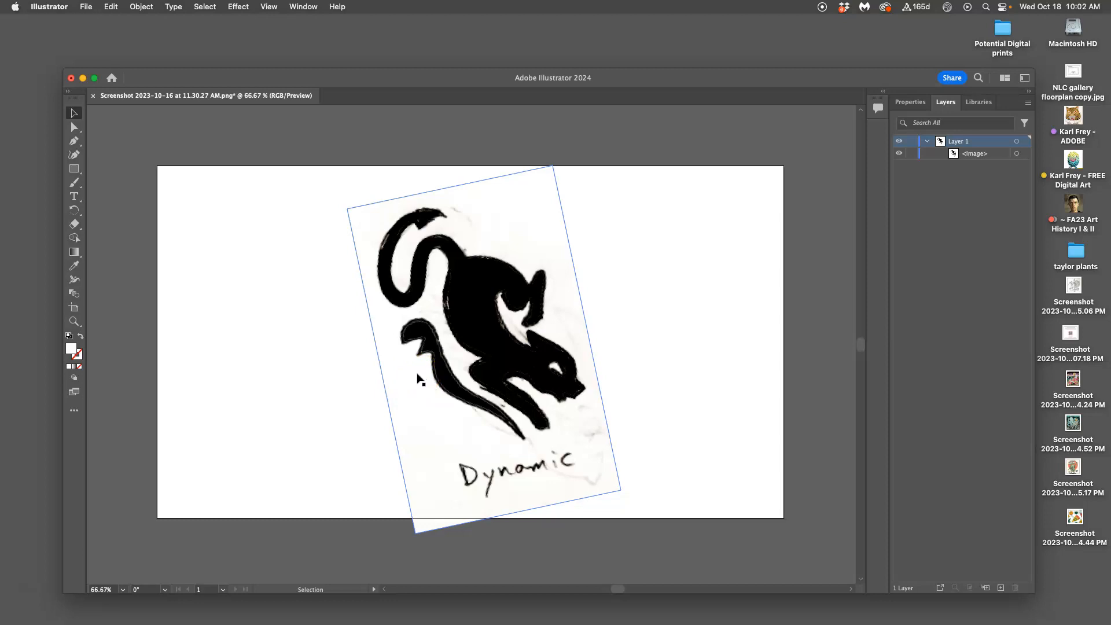
pyautogui.click(602, 254)
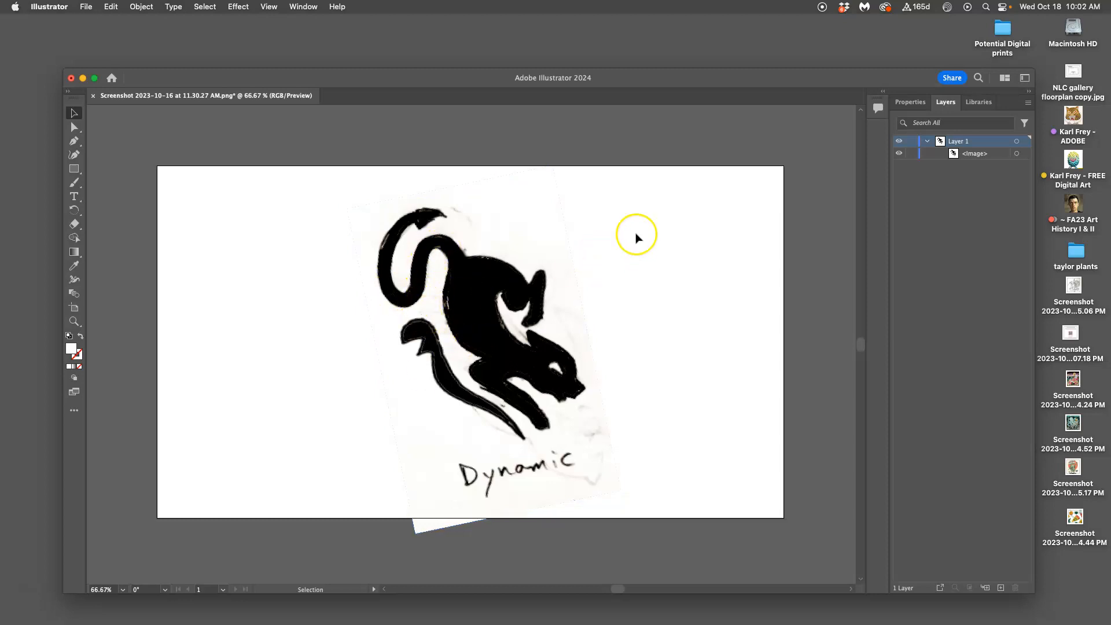
# Step: Dim the images on Layer 1 to 20% in its layer options
pyautogui.doubleClick(997, 145)
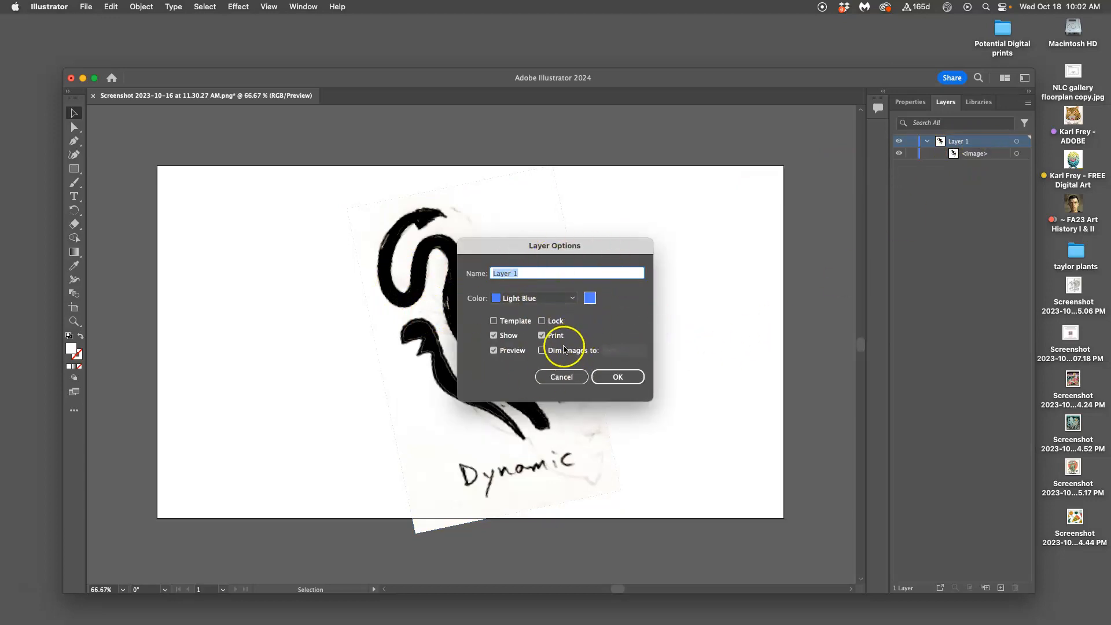
pyautogui.click(542, 351)
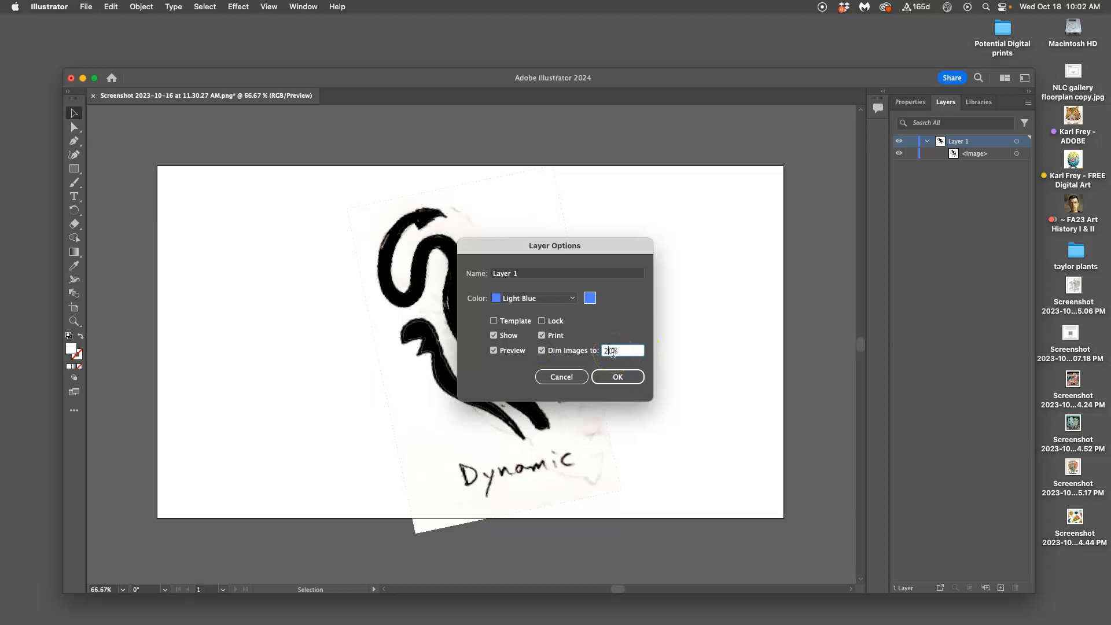
pyautogui.write('20')
pyautogui.click(618, 377)
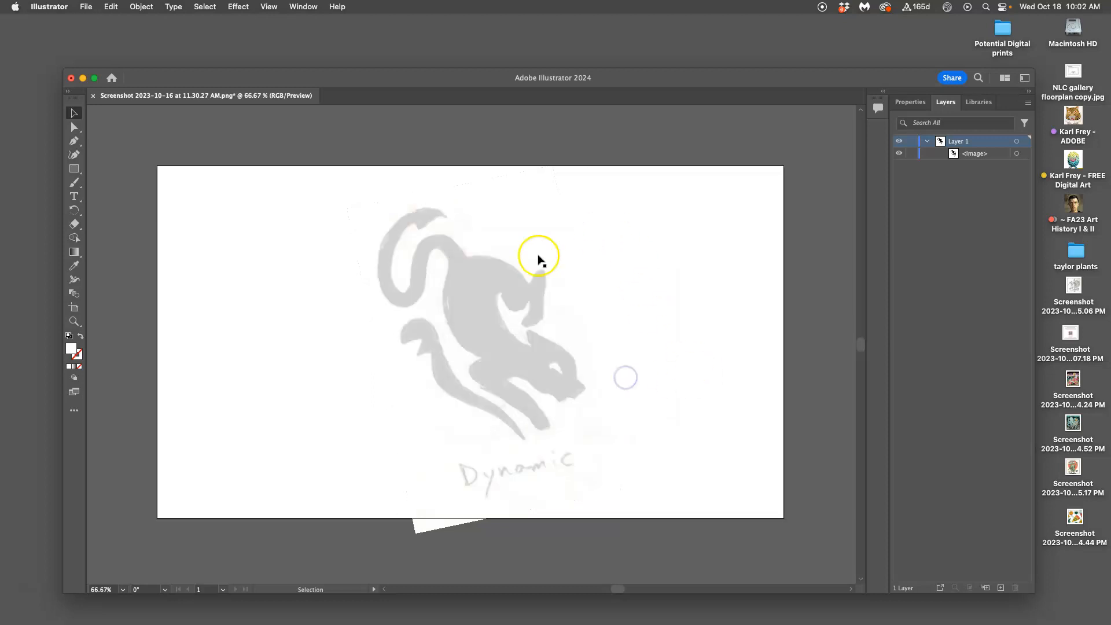
# Step: Lock Layer 1 with the dimmed sketch and add a new layer above it
pyautogui.click(646, 399)
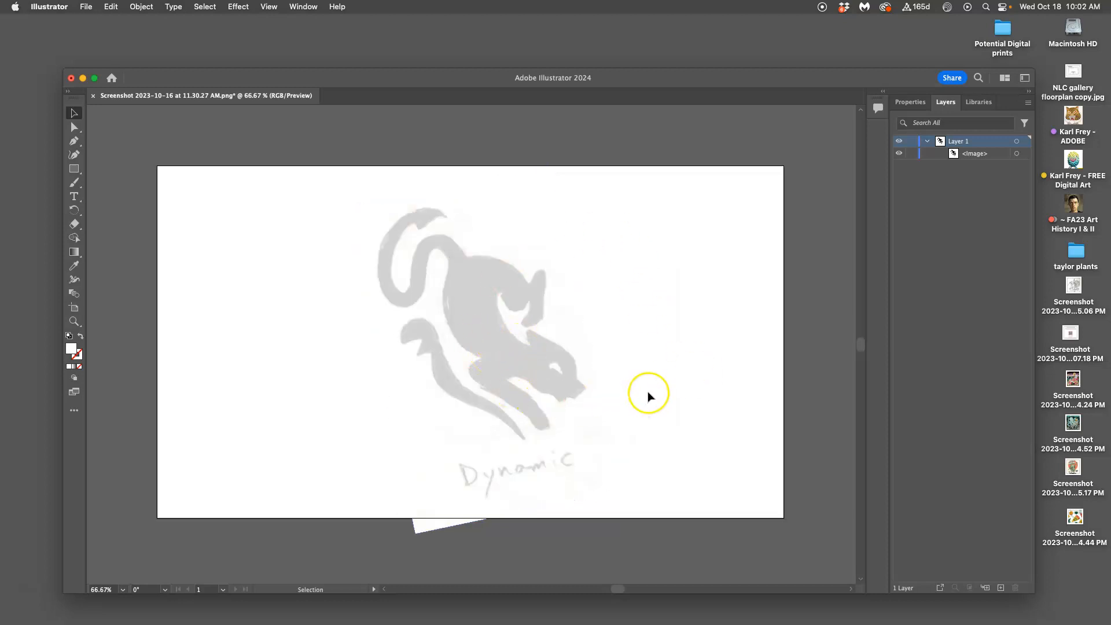
pyautogui.click(466, 255)
pyautogui.click(1001, 587)
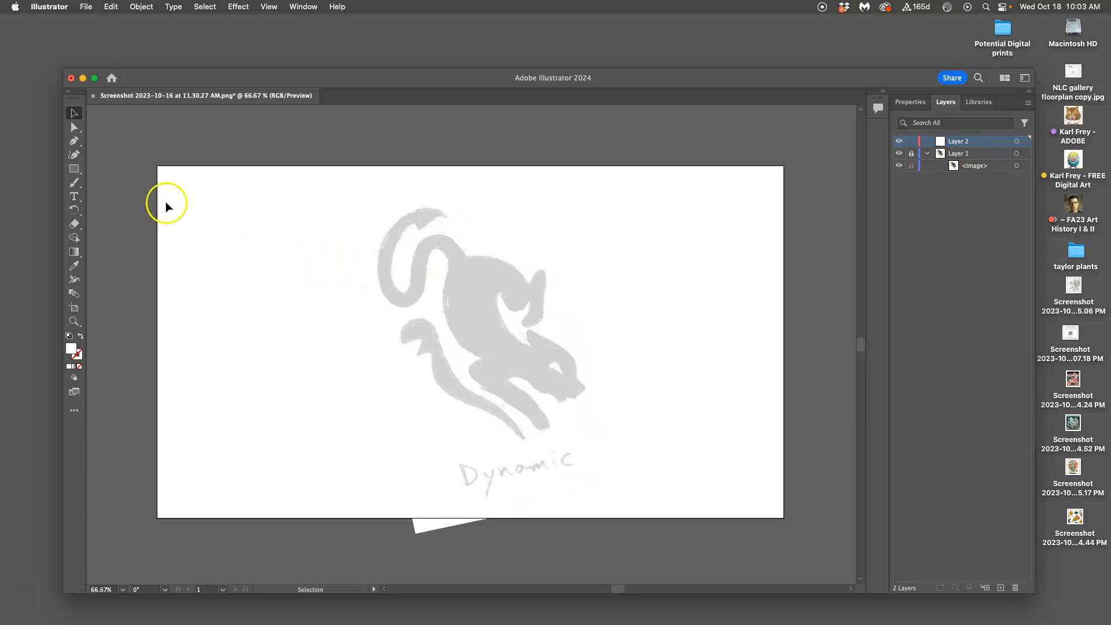
# Step: Set up the Pen tool with no fill and no stroke for tracing
pyautogui.click(74, 140)
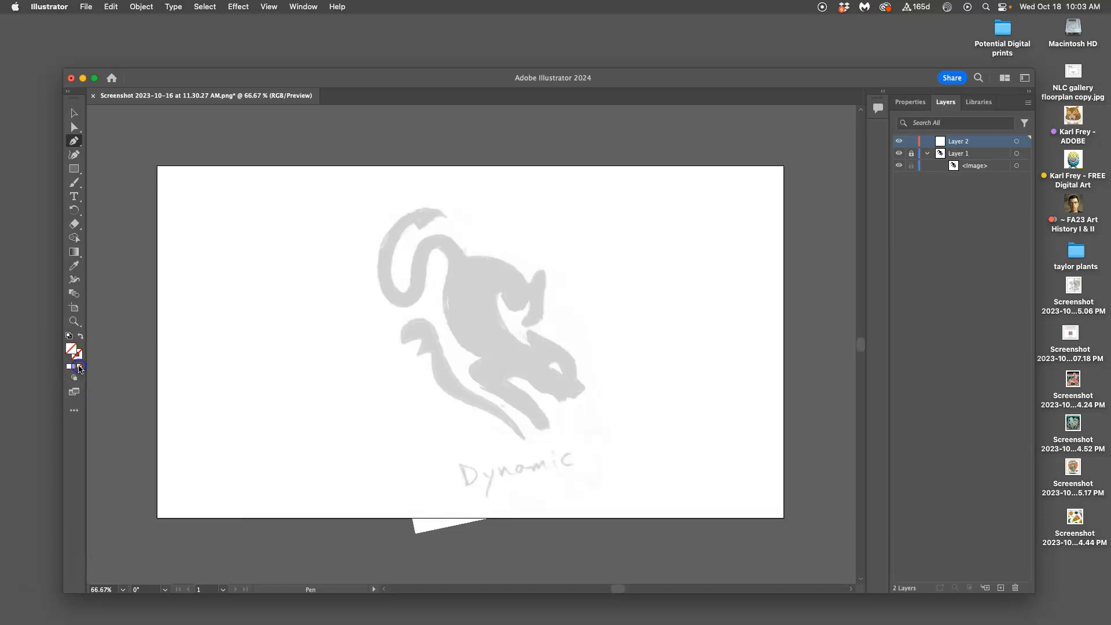
pyautogui.click(78, 356)
pyautogui.click(79, 367)
# Step: Trace the outer edge of the tail with straight pen segments, from its tip around the bottom of the curl
pyautogui.scroll(3, 403, 231)
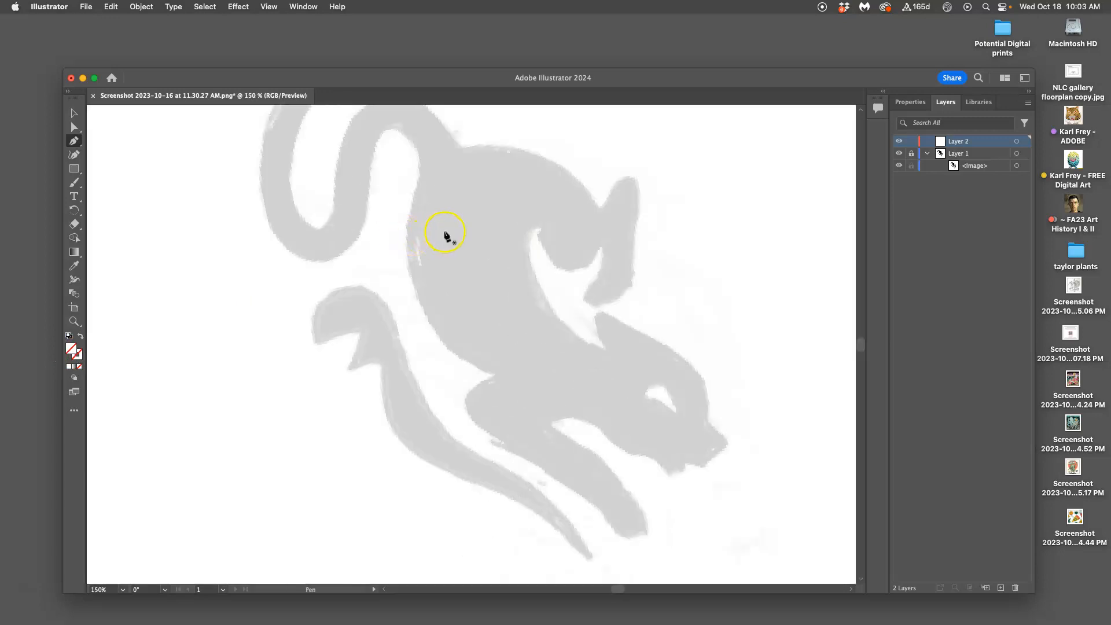
pyautogui.hscroll(-2, 407, 259)
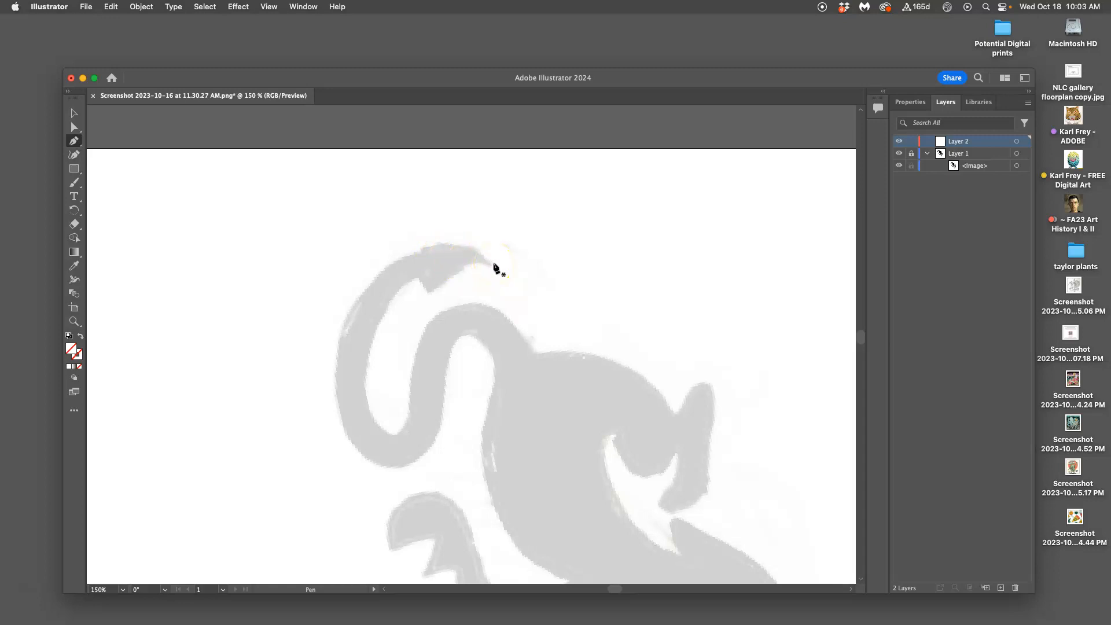
pyautogui.click(495, 262)
pyautogui.click(462, 247)
pyautogui.click(415, 253)
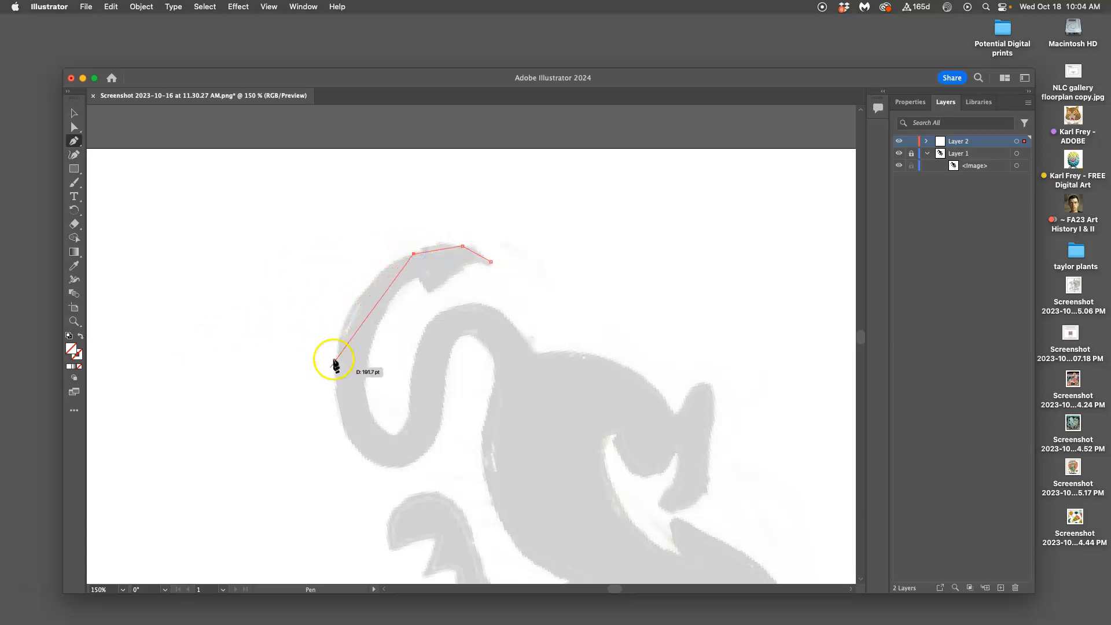
pyautogui.click(345, 316)
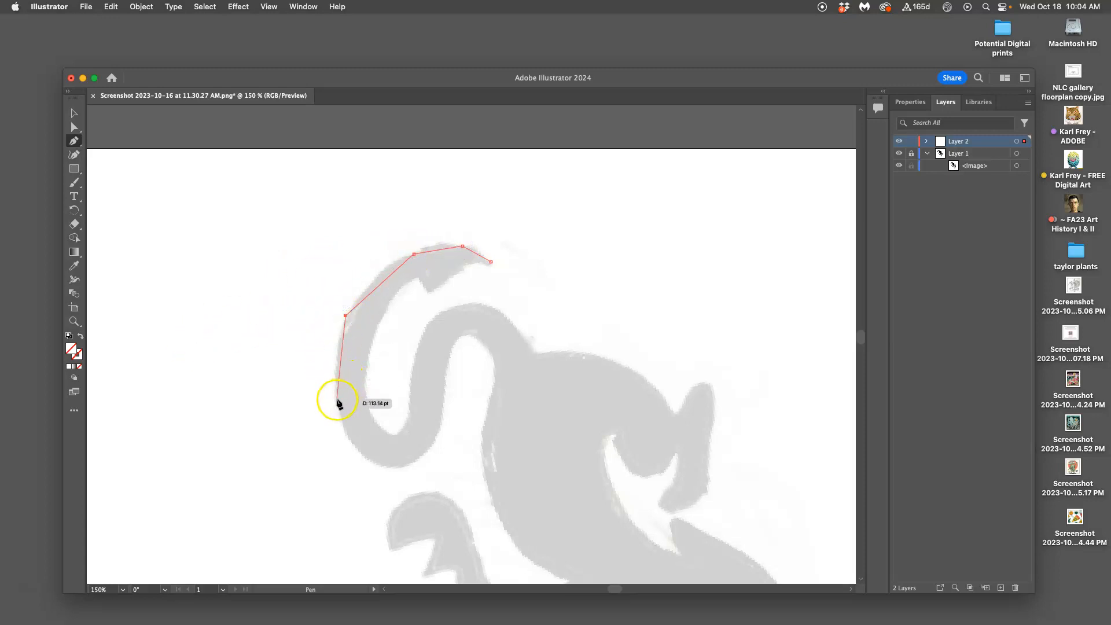
pyautogui.click(337, 398)
pyautogui.click(355, 449)
pyautogui.click(386, 468)
pyautogui.click(424, 457)
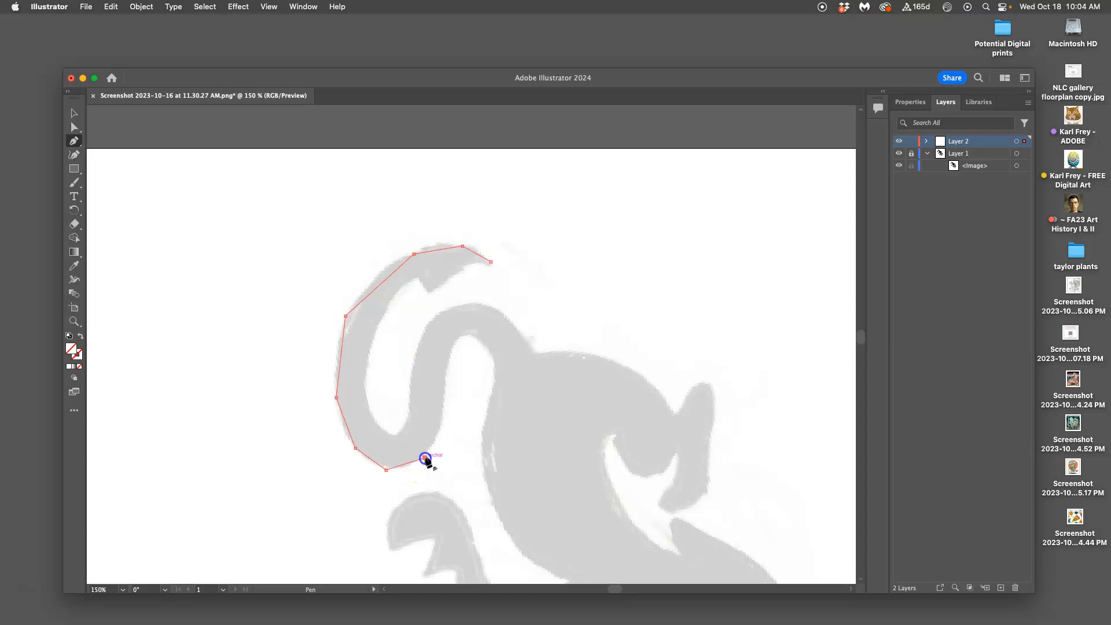
# Step: Continue the path up the tail's underside, over the inner arch and down the rear edge of the cat's body
pyautogui.click(441, 423)
pyautogui.click(476, 335)
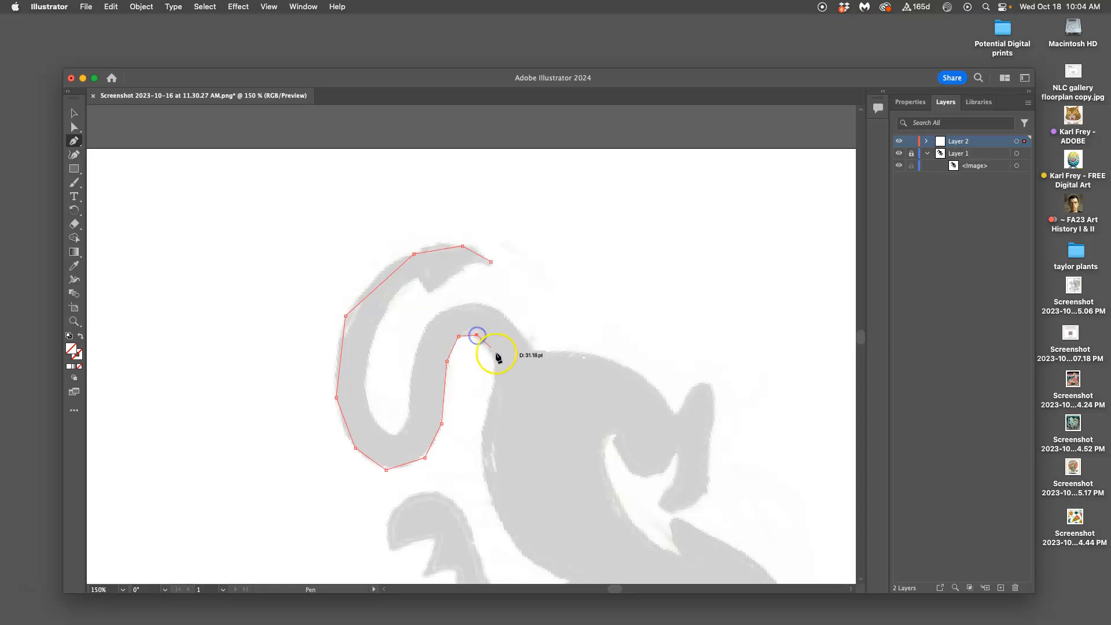
pyautogui.click(495, 362)
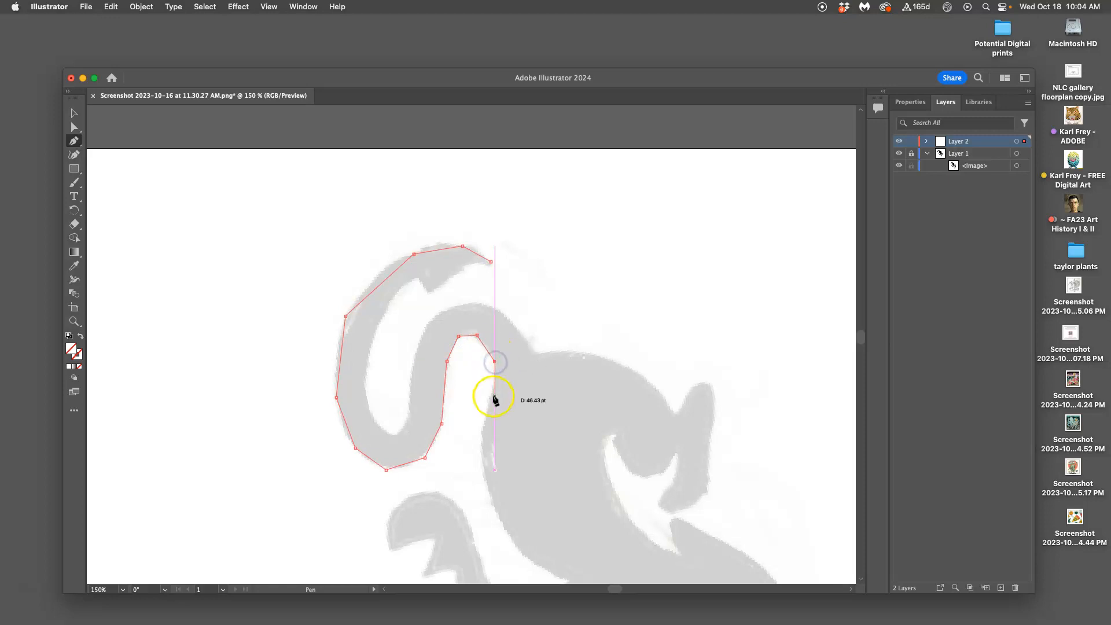
pyautogui.click(490, 396)
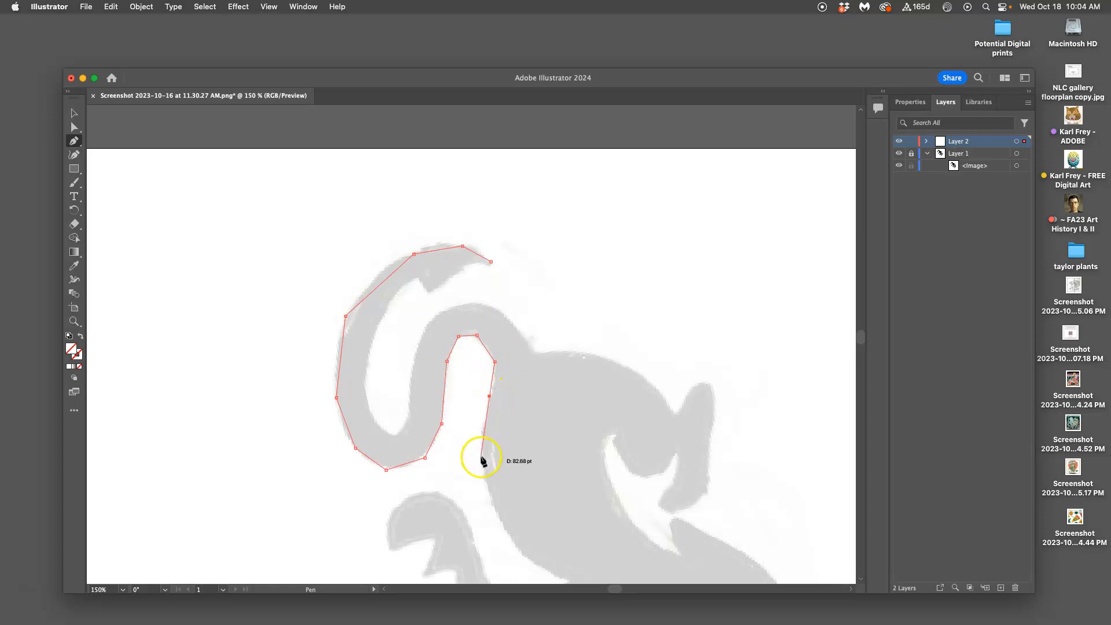
pyautogui.click(489, 496)
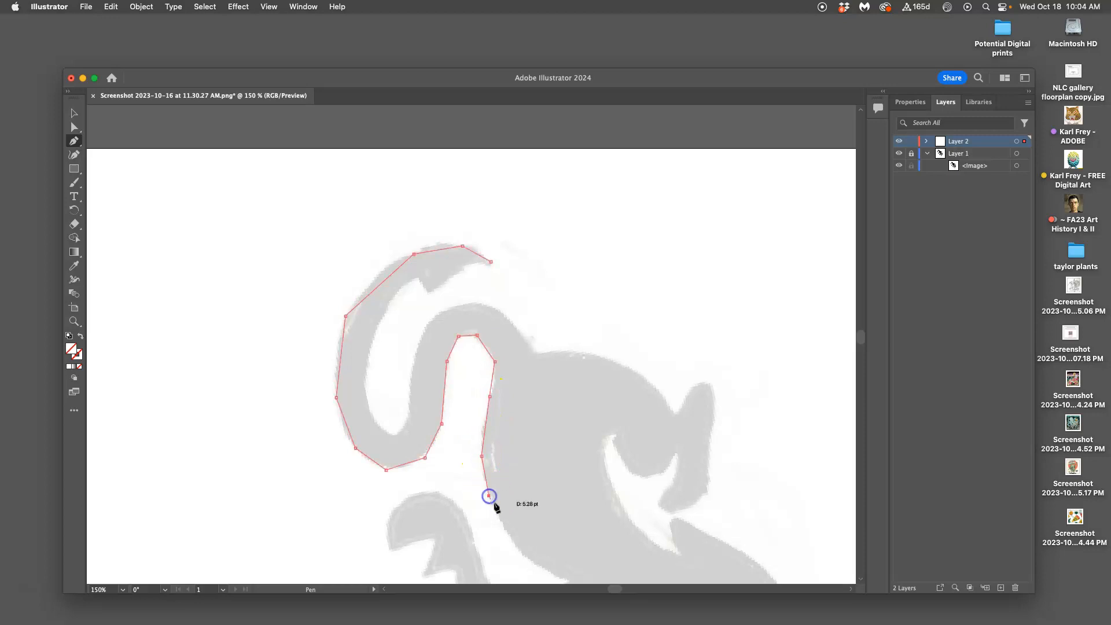
pyautogui.click(506, 530)
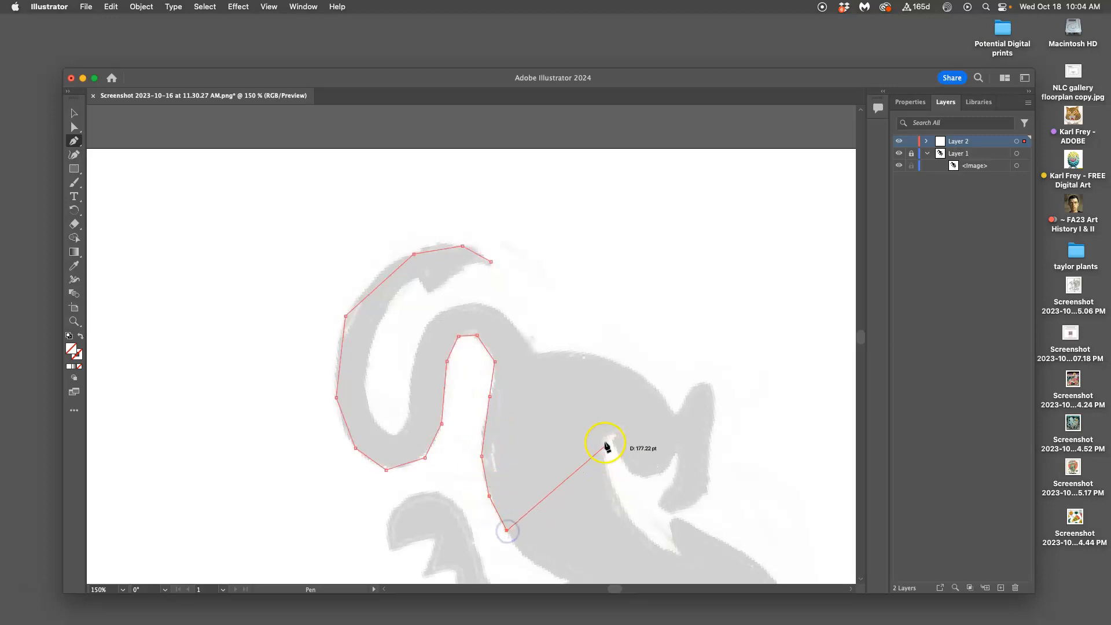
# Step: Cut the path straight across the body to the cat's back, and trace the back towards the tail base
pyautogui.click(644, 377)
pyautogui.click(601, 357)
pyautogui.click(565, 352)
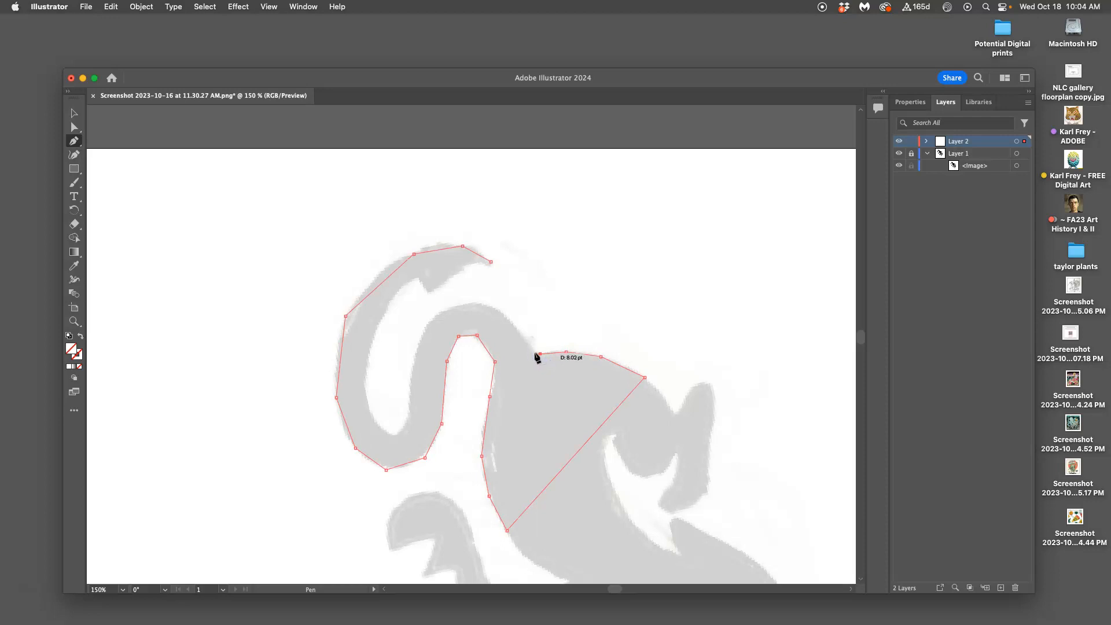
# Step: Trace the upper edge of the tail's arch from its base down into the inside of the curl
pyautogui.click(499, 311)
pyautogui.click(474, 304)
pyautogui.click(442, 308)
pyautogui.click(420, 340)
pyautogui.click(409, 378)
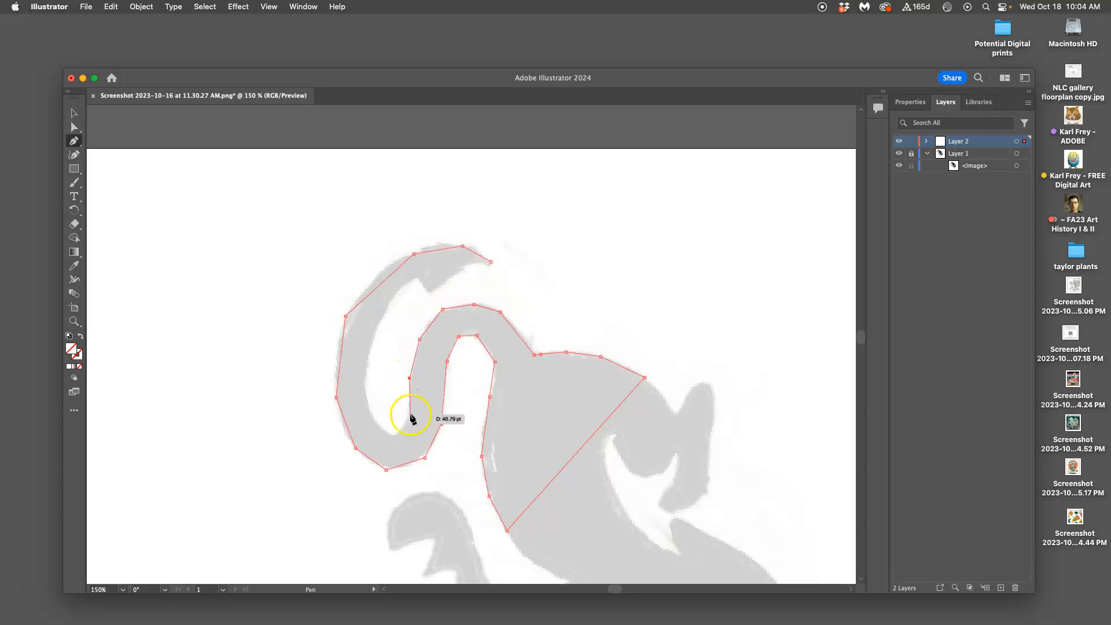
pyautogui.click(410, 414)
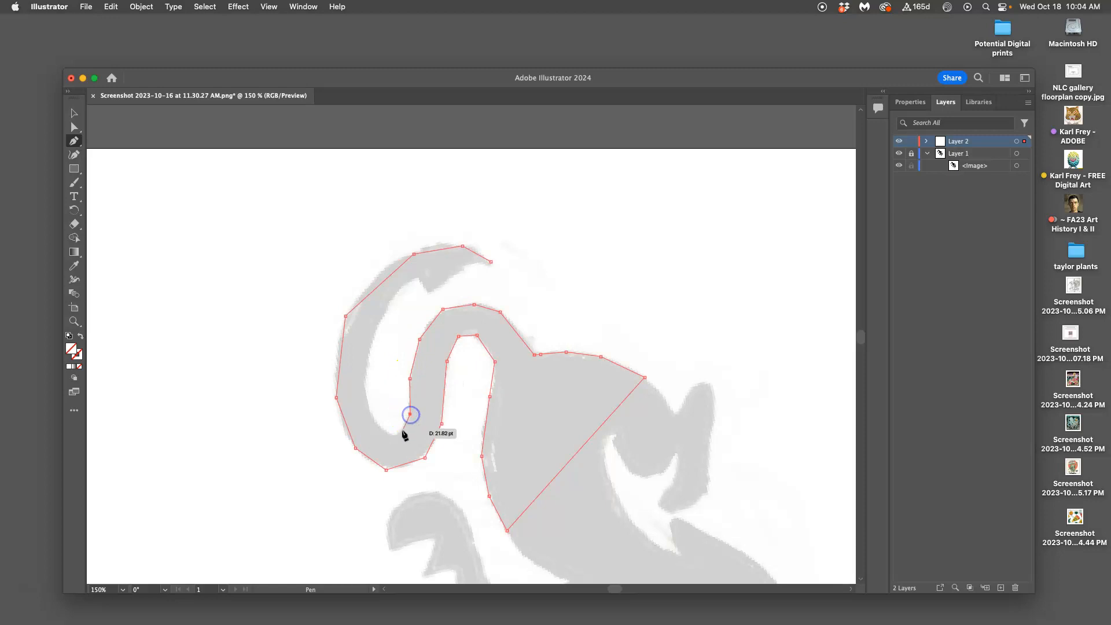
# Step: Trace the curl's inner edge and the notch below the tail tip, and close the path at its starting point
pyautogui.click(374, 422)
pyautogui.click(363, 380)
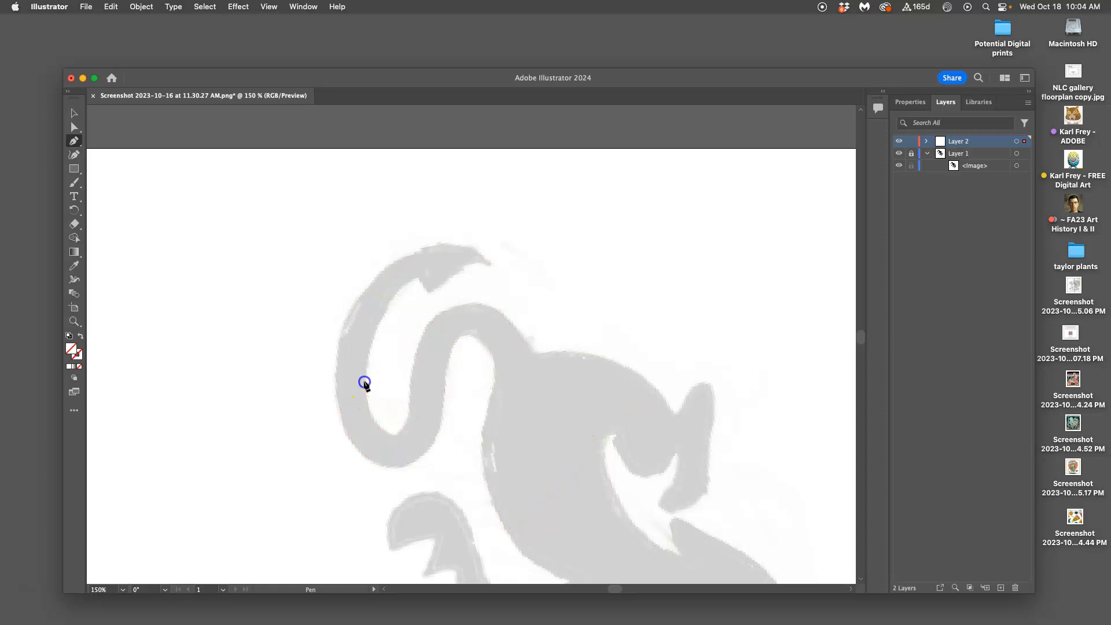
pyautogui.click(372, 327)
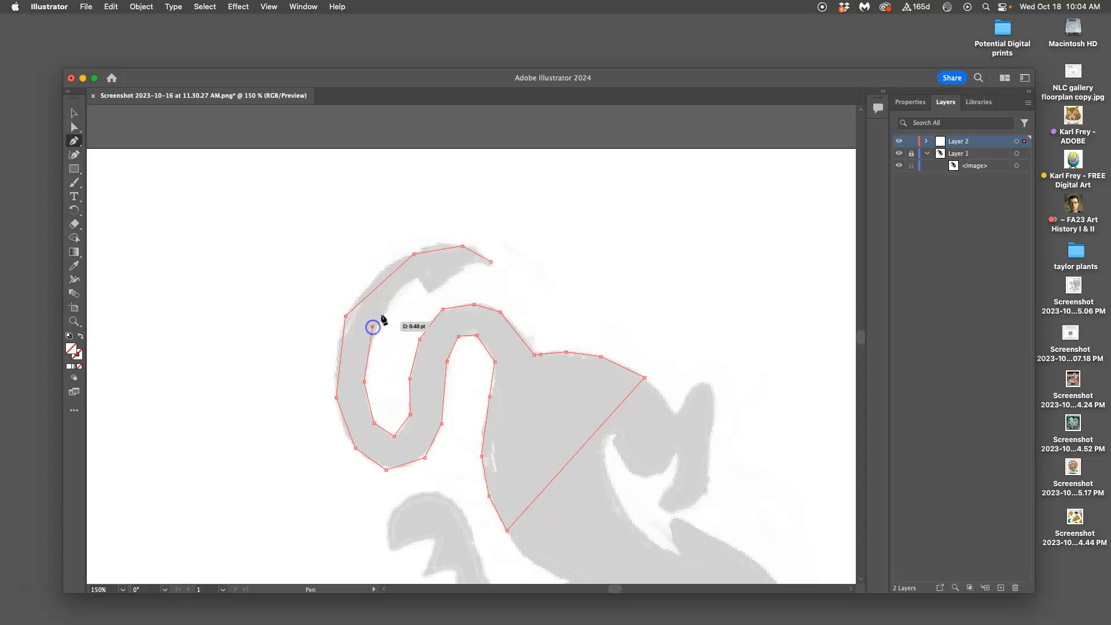
pyautogui.click(416, 280)
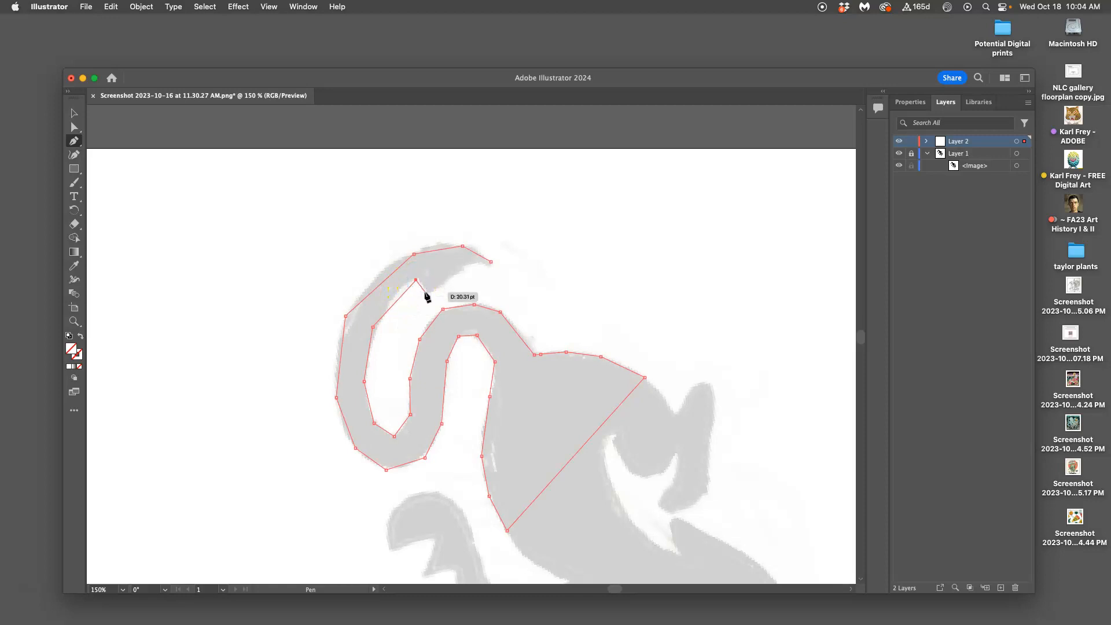
pyautogui.click(424, 294)
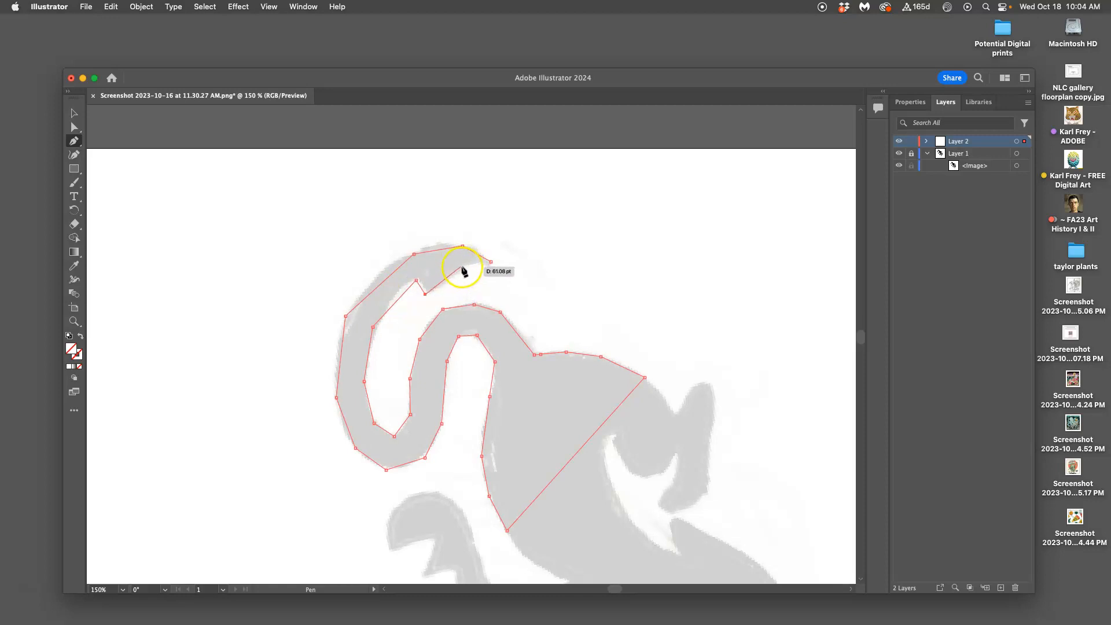
pyautogui.click(461, 265)
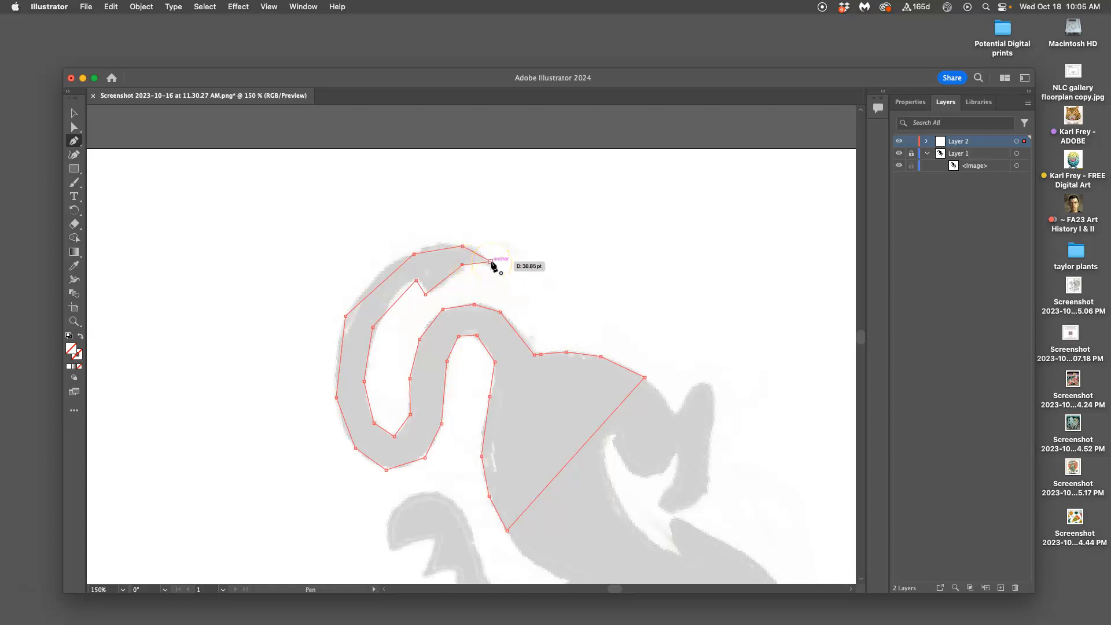
pyautogui.click(489, 264)
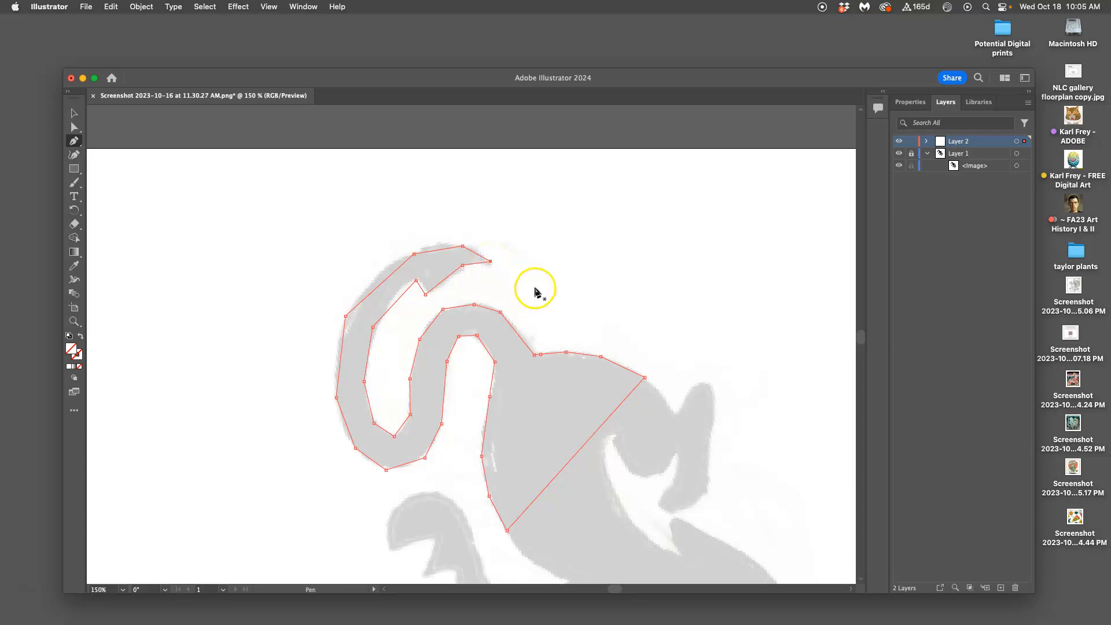
pyautogui.scroll(15, 537, 292)
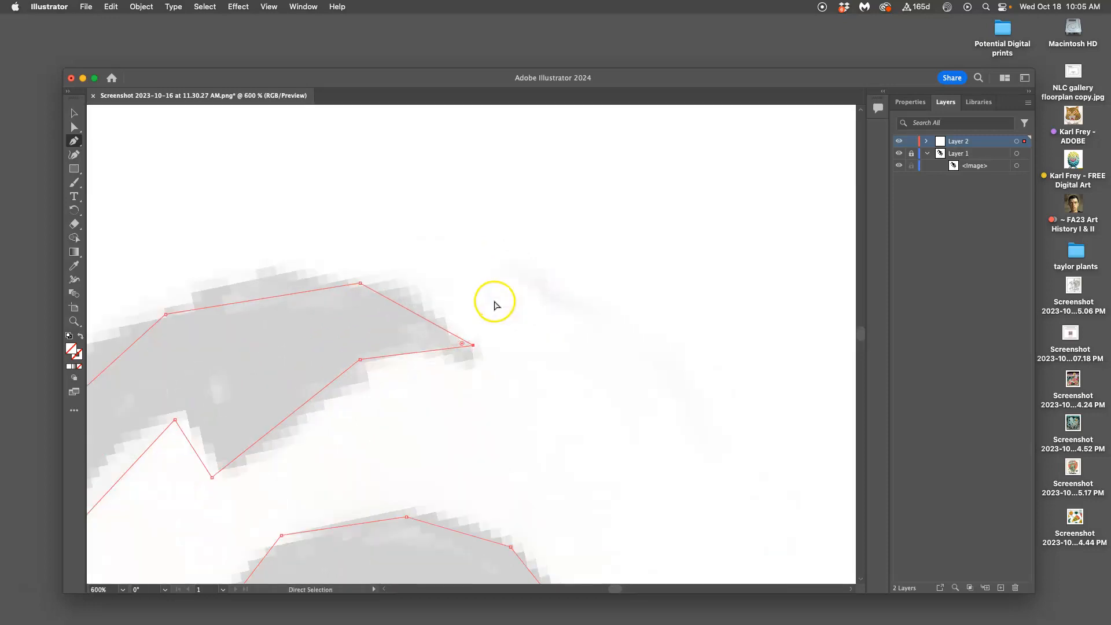
# Step: Expand Layer 2 to list the traced tail-and-body path, and deselect the path
pyautogui.scroll(5, 495, 345)
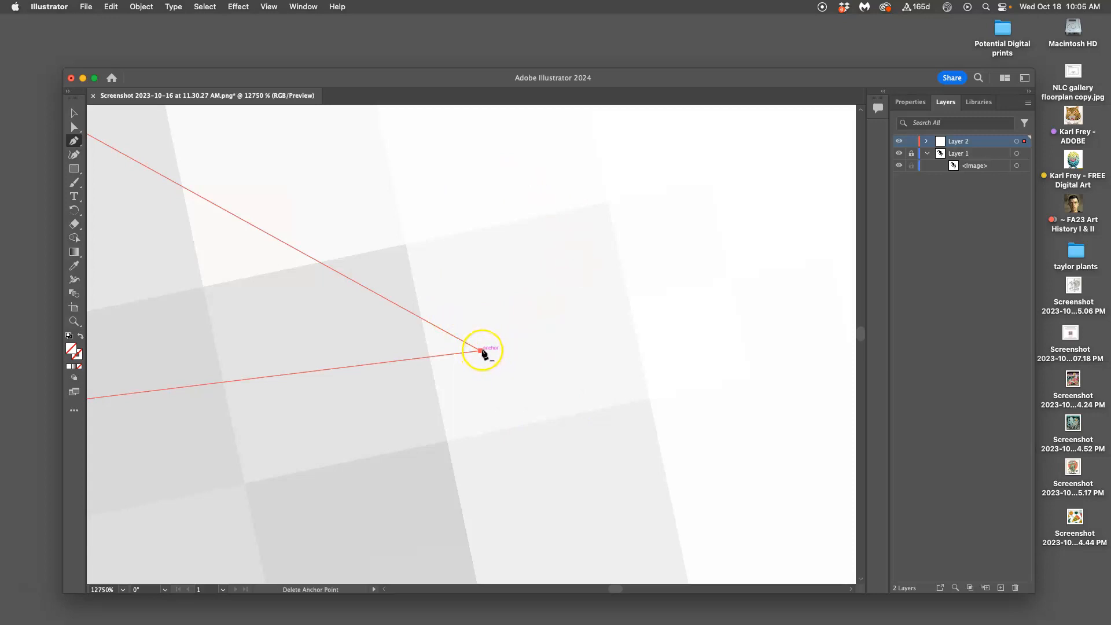
pyautogui.scroll(-15, 483, 351)
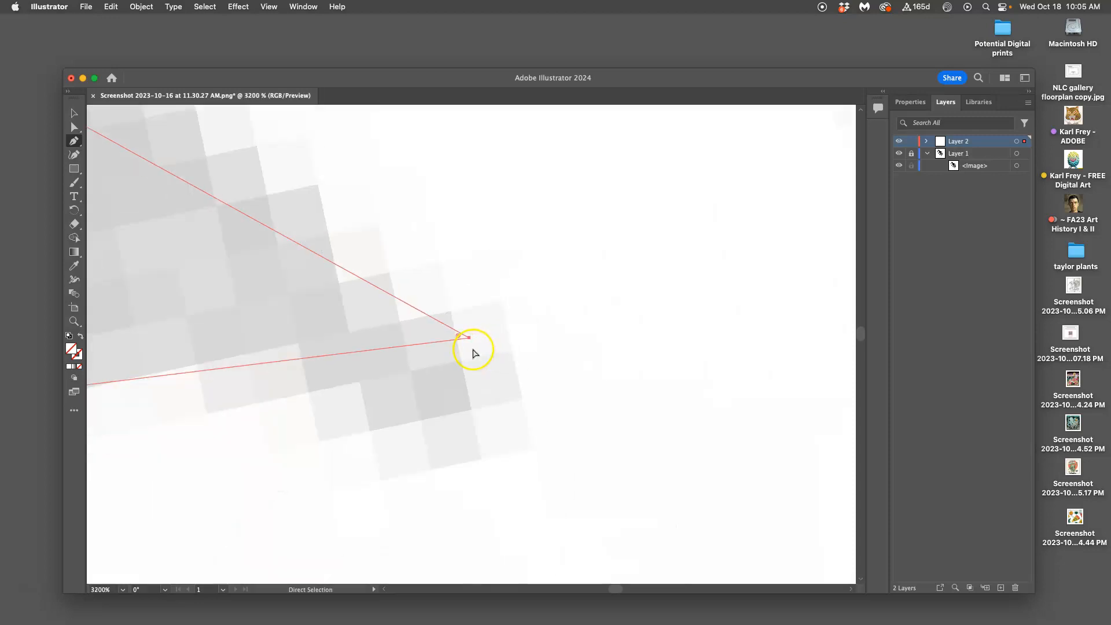
pyautogui.scroll(-5, 457, 350)
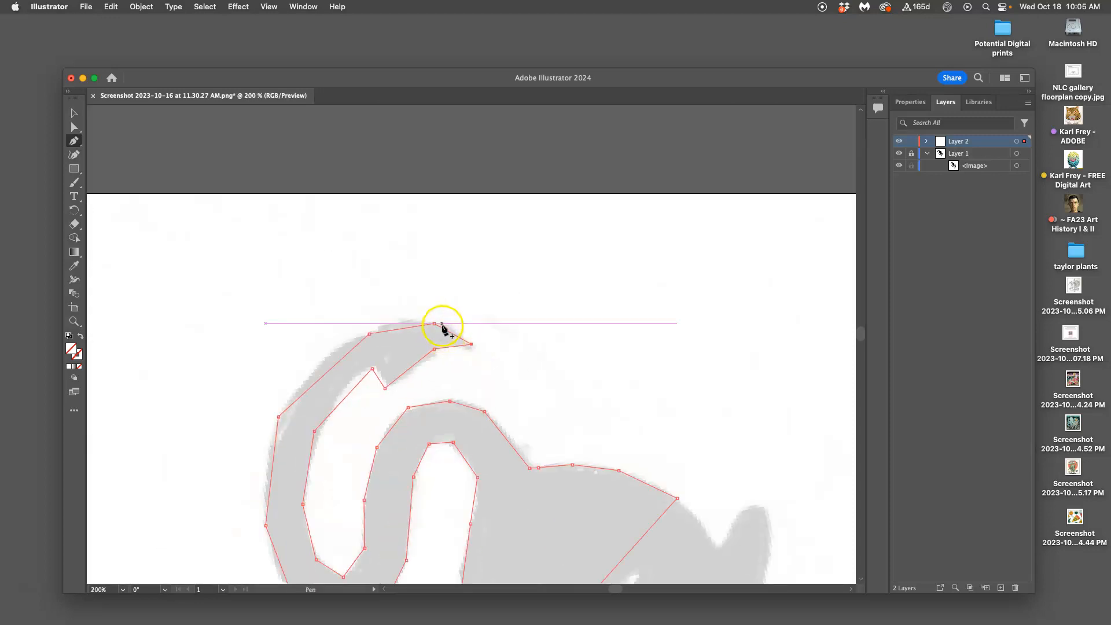
pyautogui.scroll(-2, 568, 315)
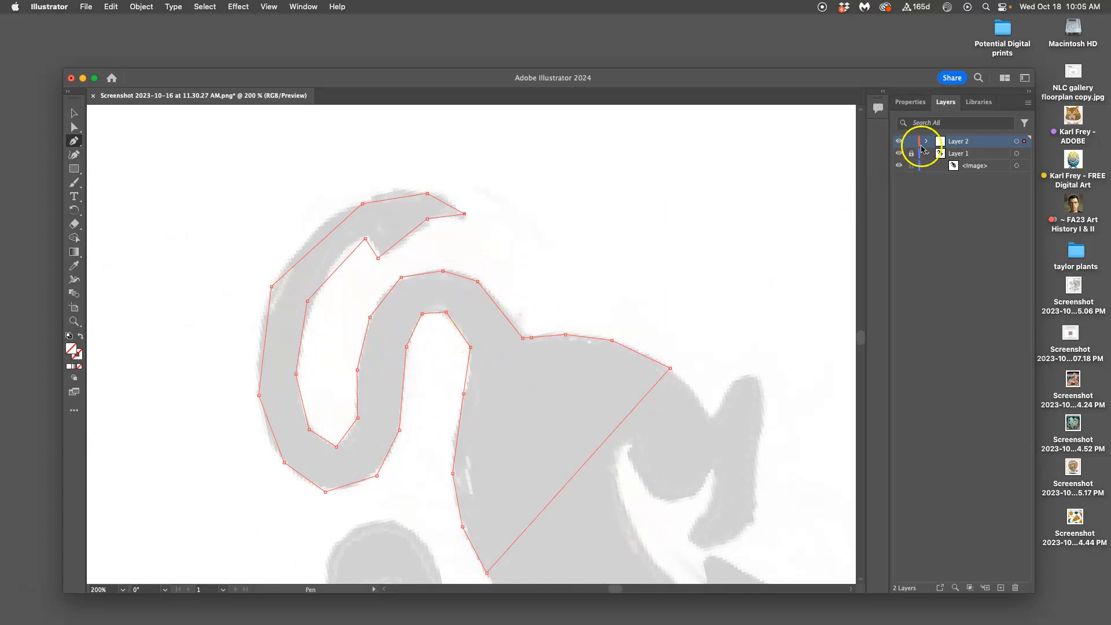
pyautogui.click(926, 143)
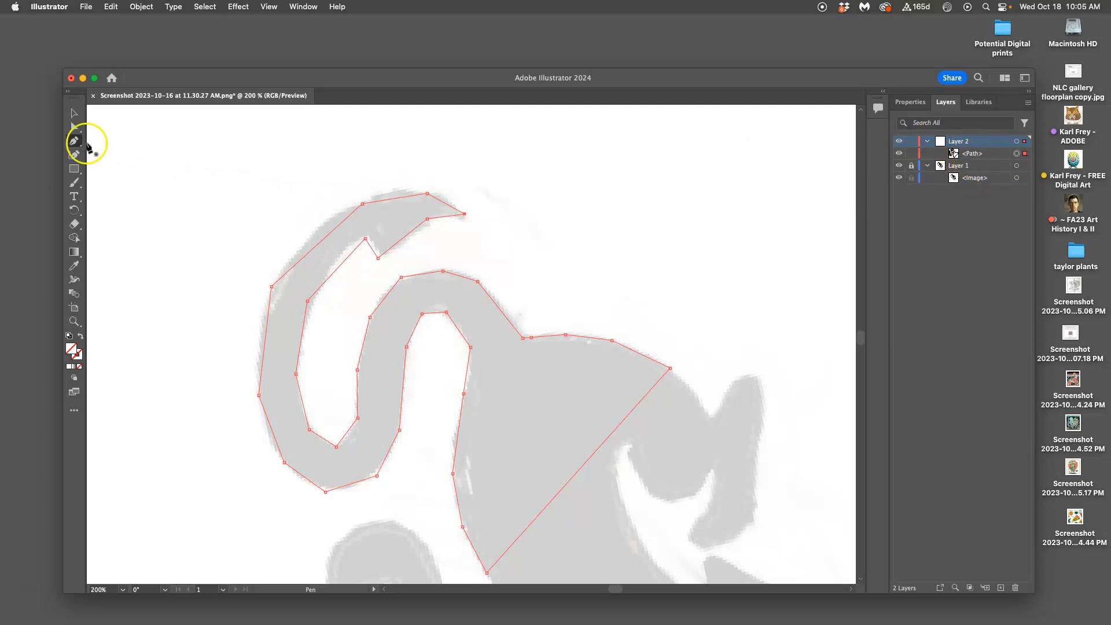
pyautogui.click(74, 113)
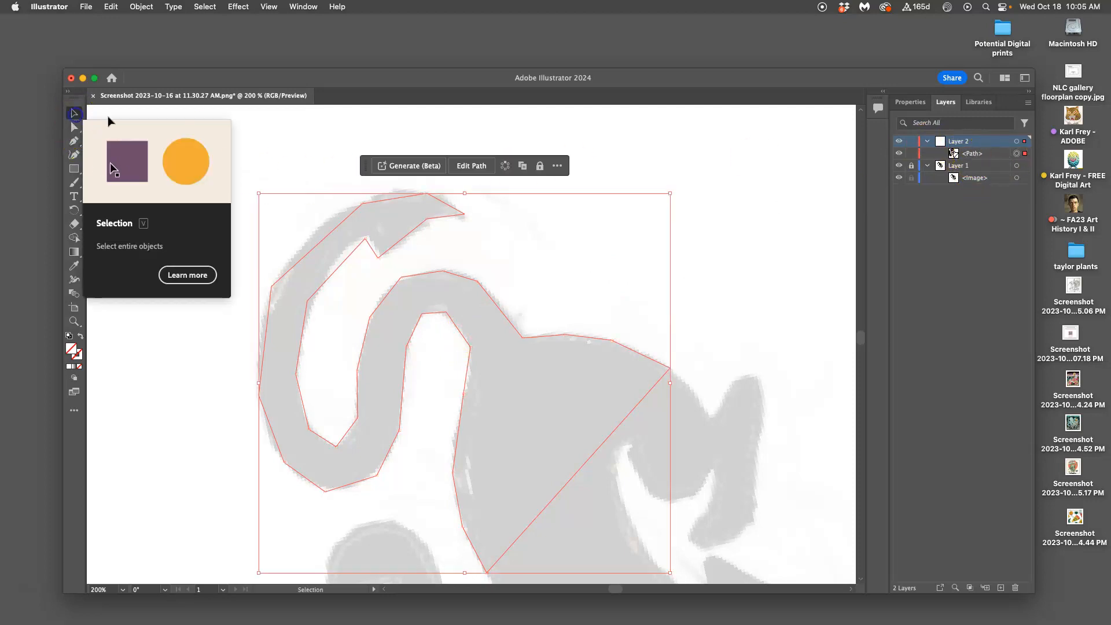
pyautogui.click(743, 151)
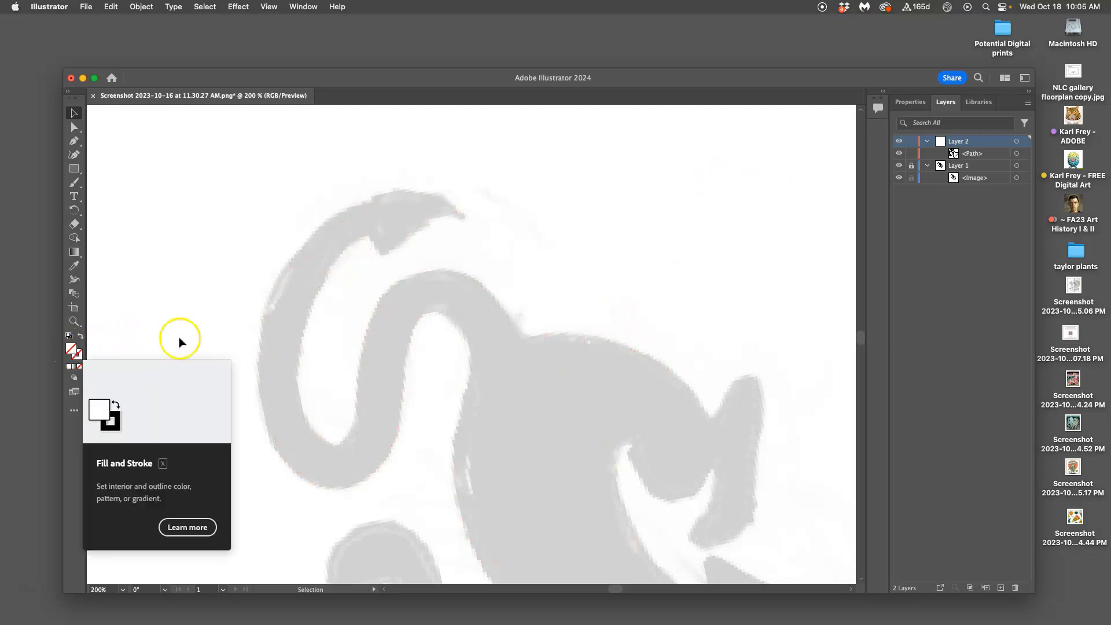
# Step: Select the traced path in Layer 2 and set its fill colour to black (000000)
pyautogui.click(993, 154)
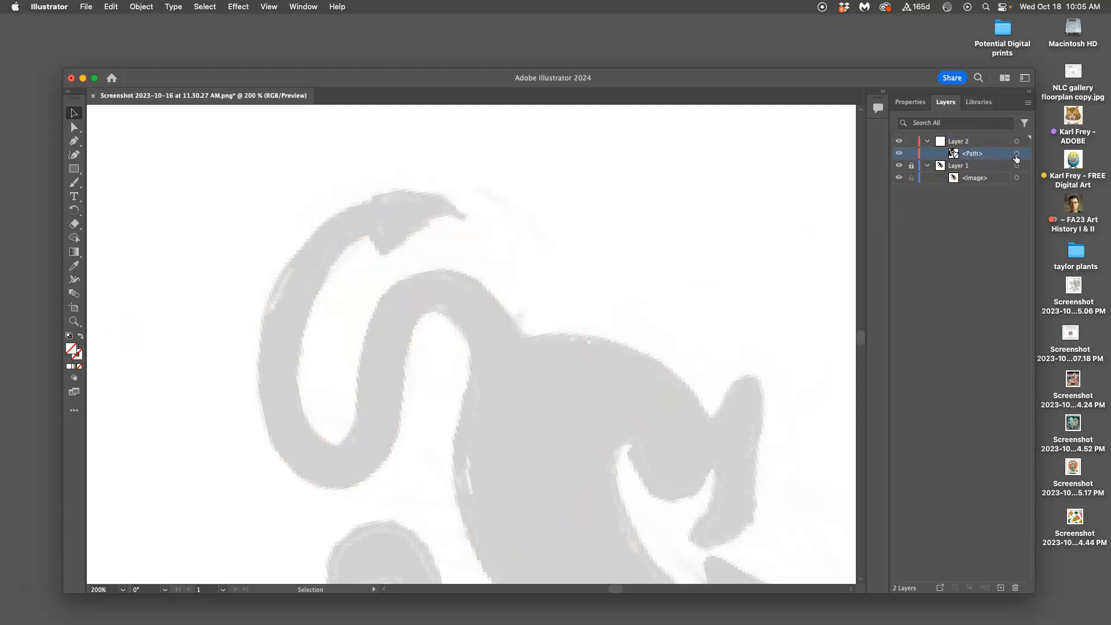
pyautogui.click(1016, 154)
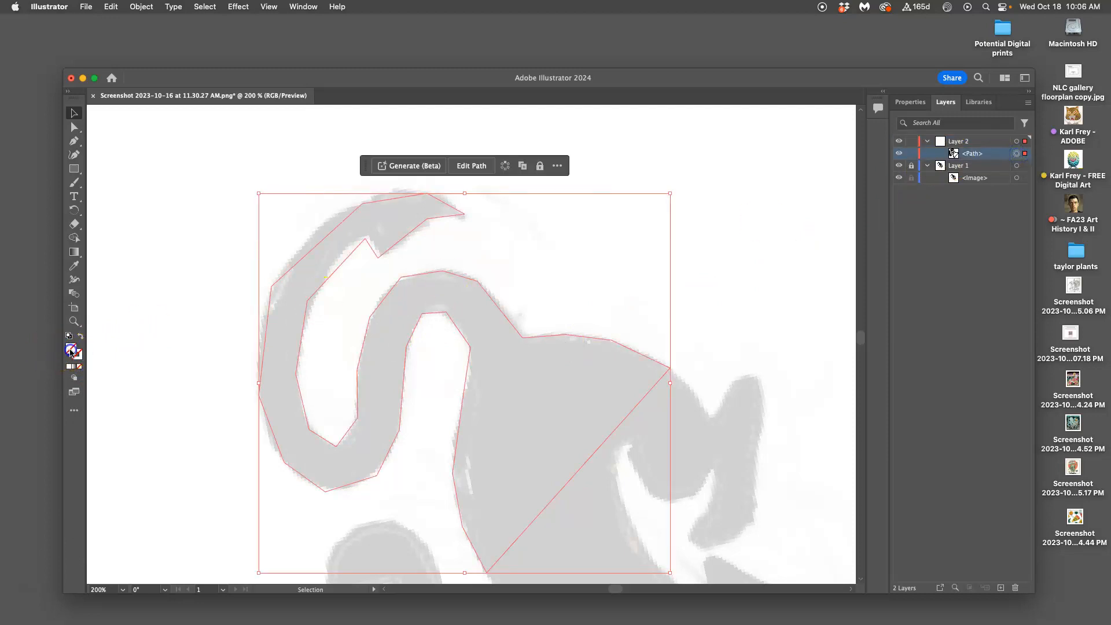
pyautogui.doubleClick(71, 351)
pyautogui.moveTo(441, 367); pyautogui.dragTo(375, 413)
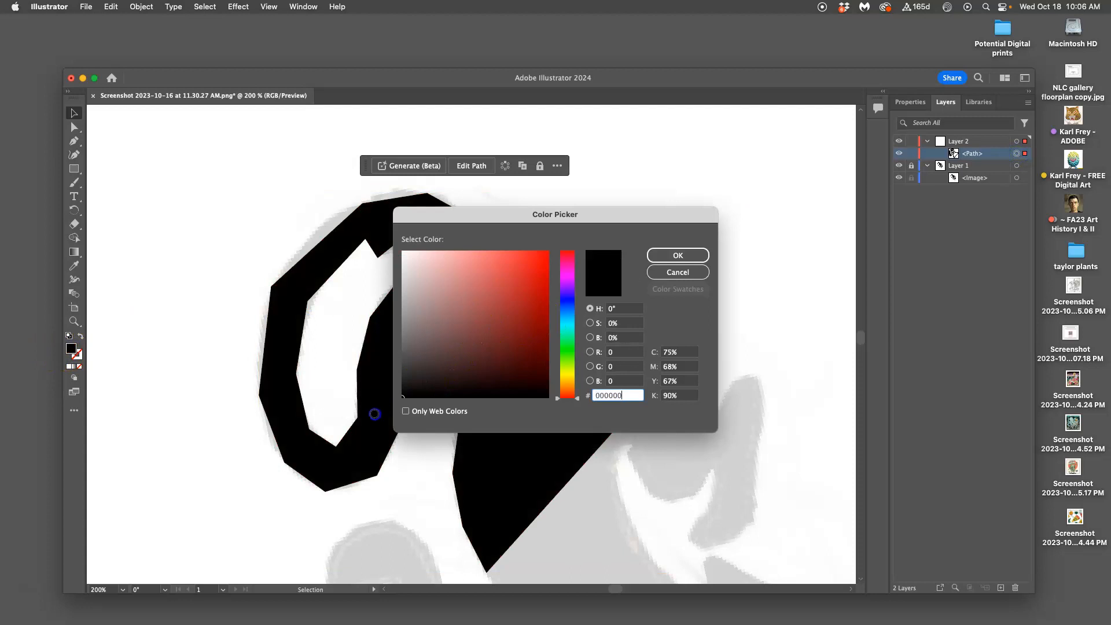
pyautogui.click(678, 255)
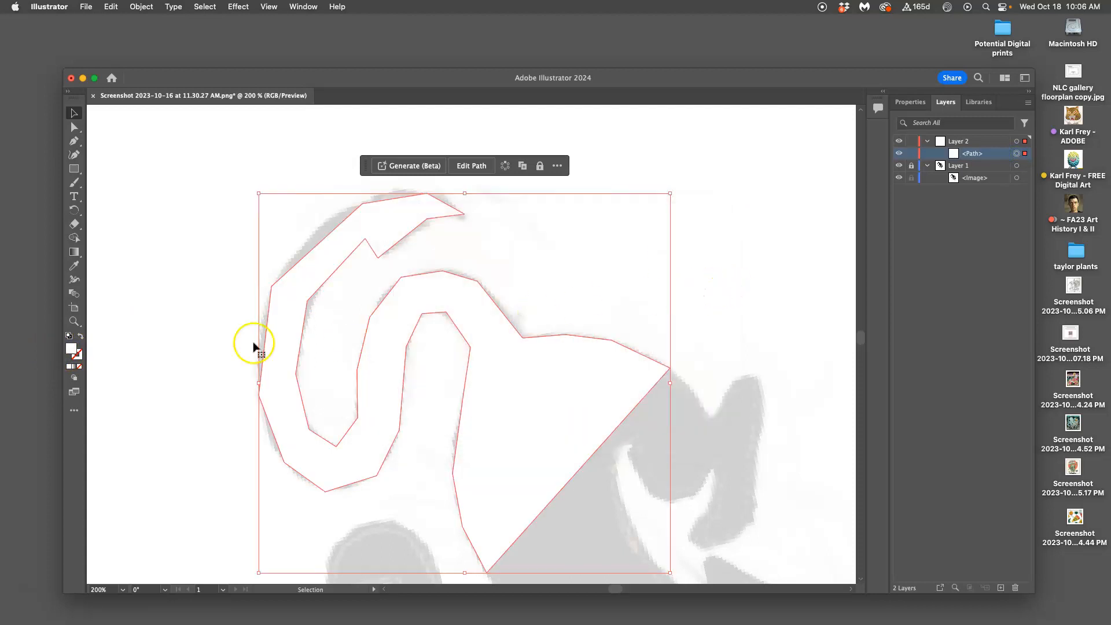
pyautogui.doubleClick(70, 351)
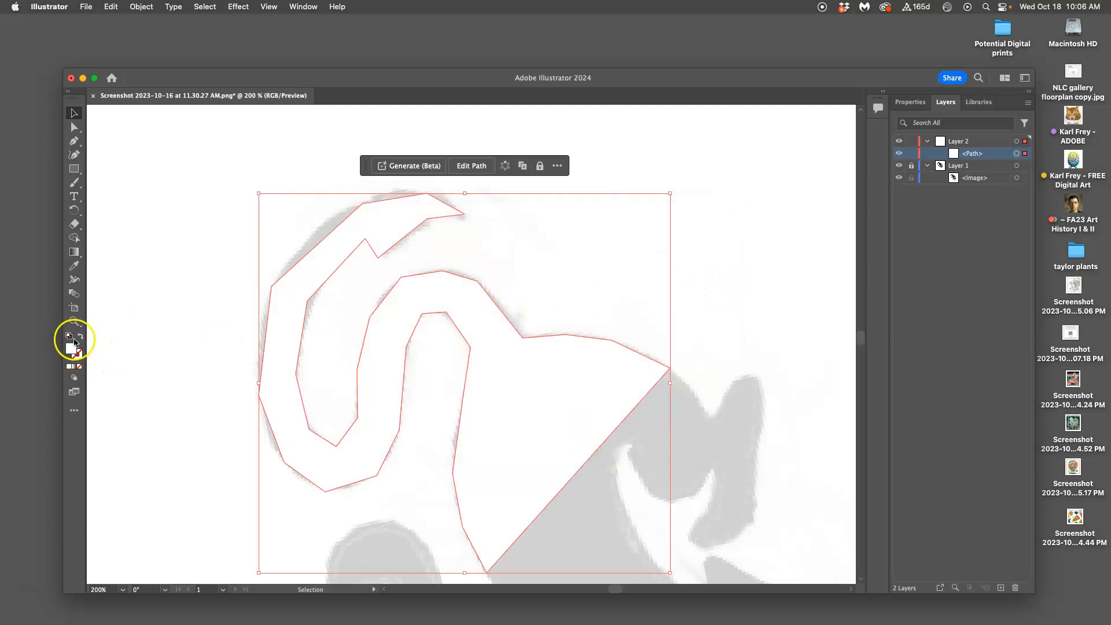
pyautogui.doubleClick(71, 351)
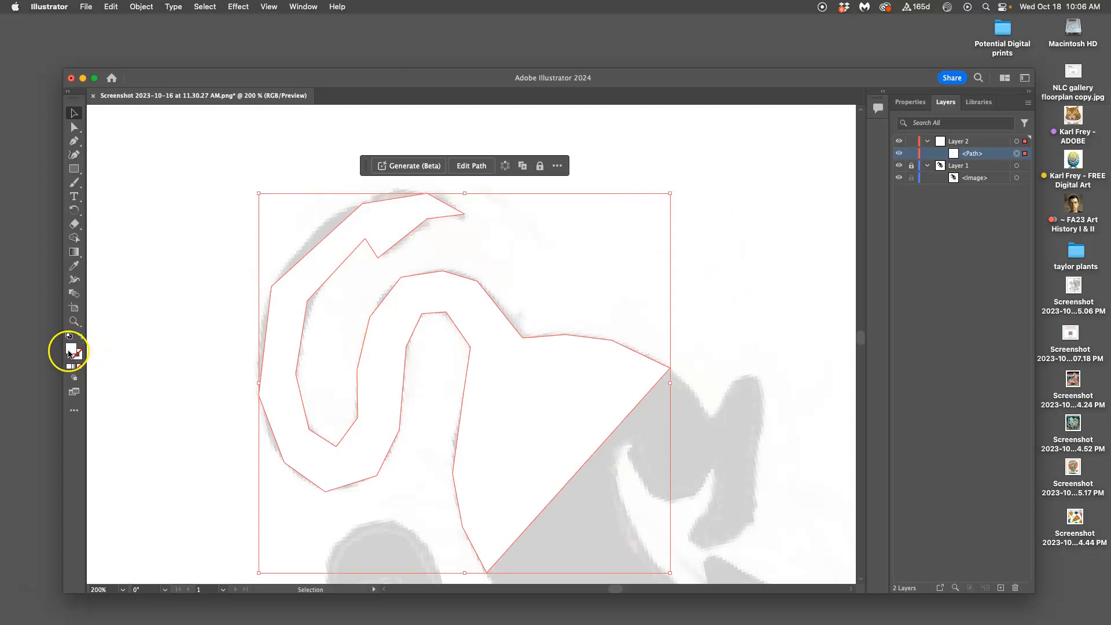
pyautogui.moveTo(432, 325); pyautogui.dragTo(390, 408)
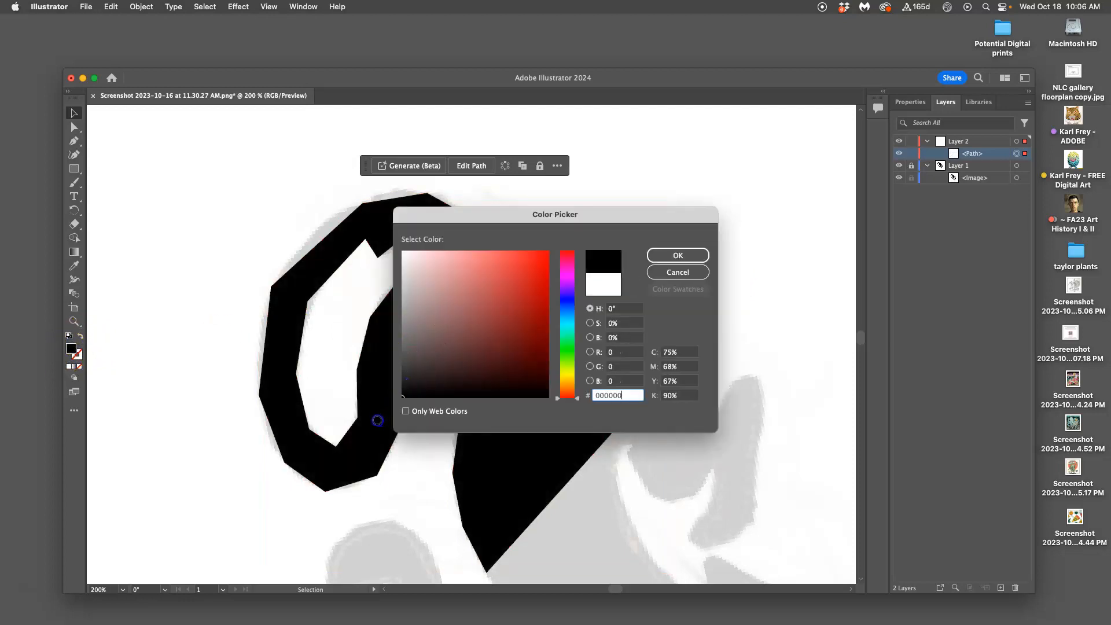
pyautogui.click(671, 252)
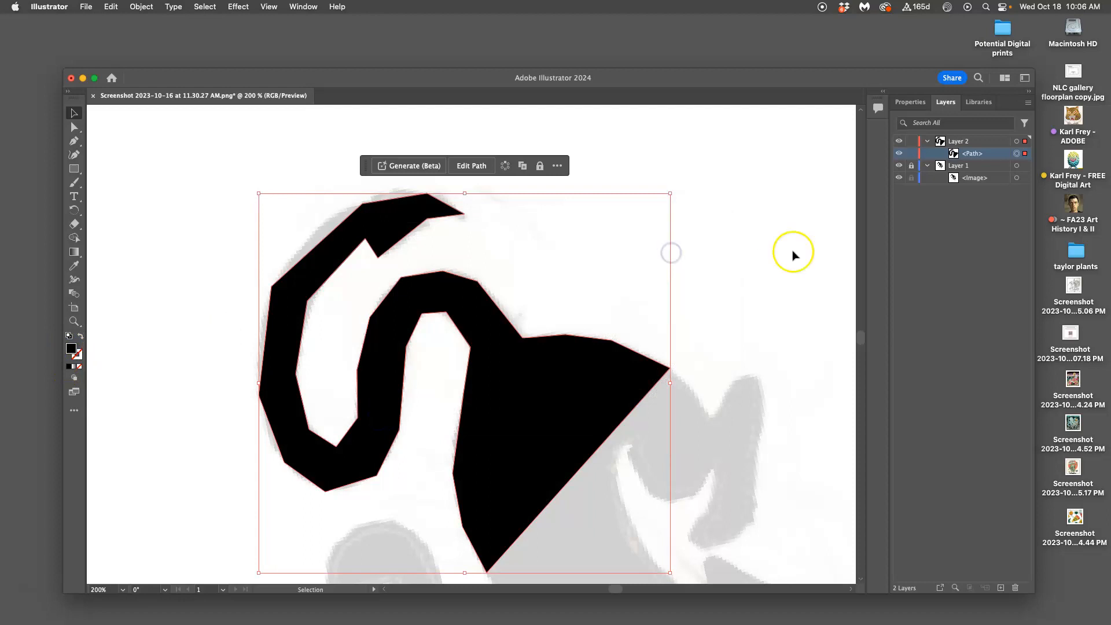
# Step: Move the single anchor on the upper edge near the tail tip slightly towards the curl, and round its corner with Direct Selection
pyautogui.scroll(-3, 770, 260)
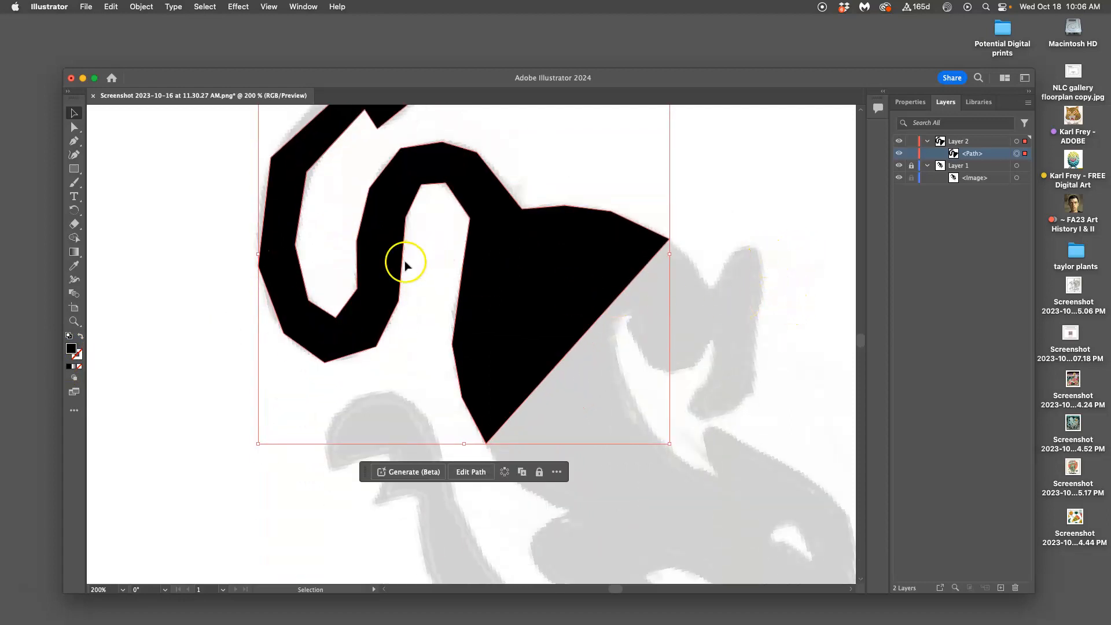
pyautogui.scroll(4, 410, 265)
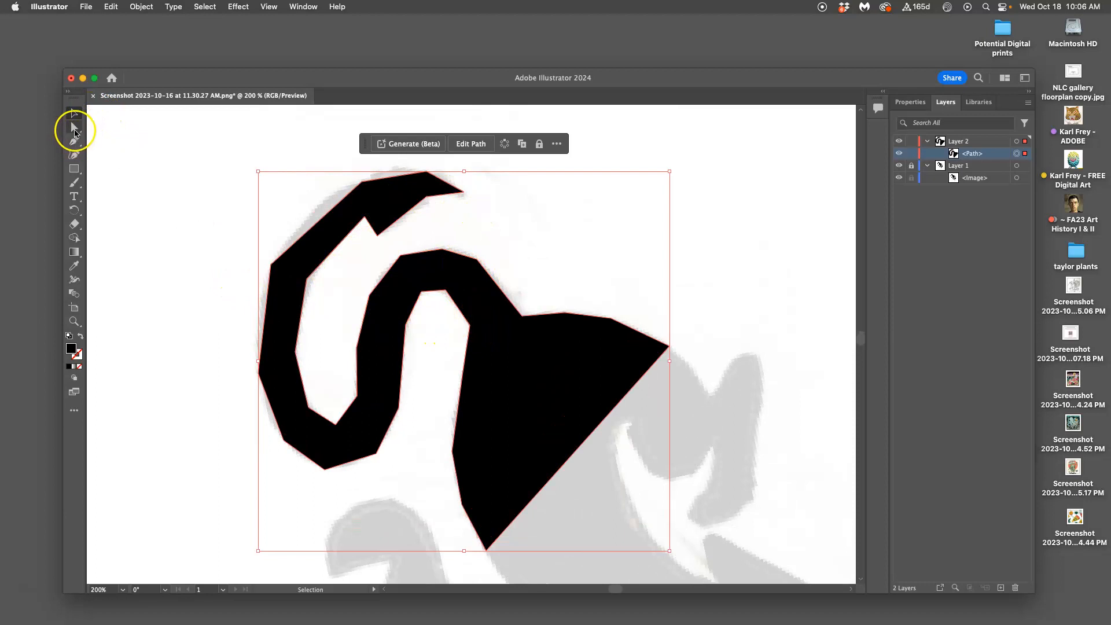
pyautogui.click(74, 128)
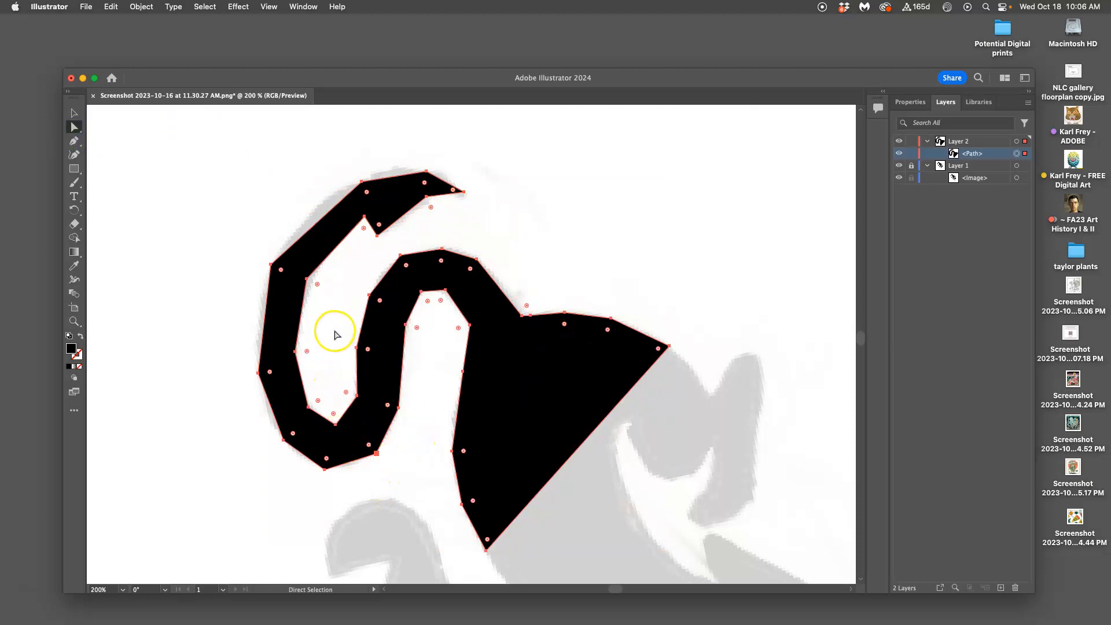
pyautogui.press('super+equal')
pyautogui.press('super+equal')
pyautogui.press('super+equal')
pyautogui.scroll(10, 336, 263)
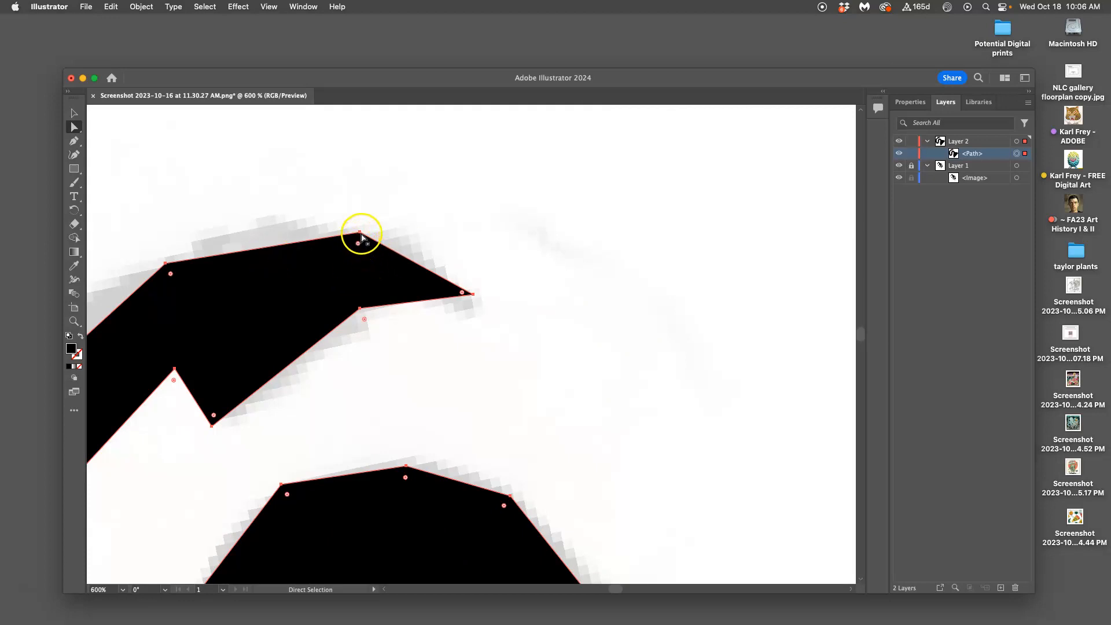
pyautogui.moveTo(362, 231); pyautogui.dragTo(360, 232)
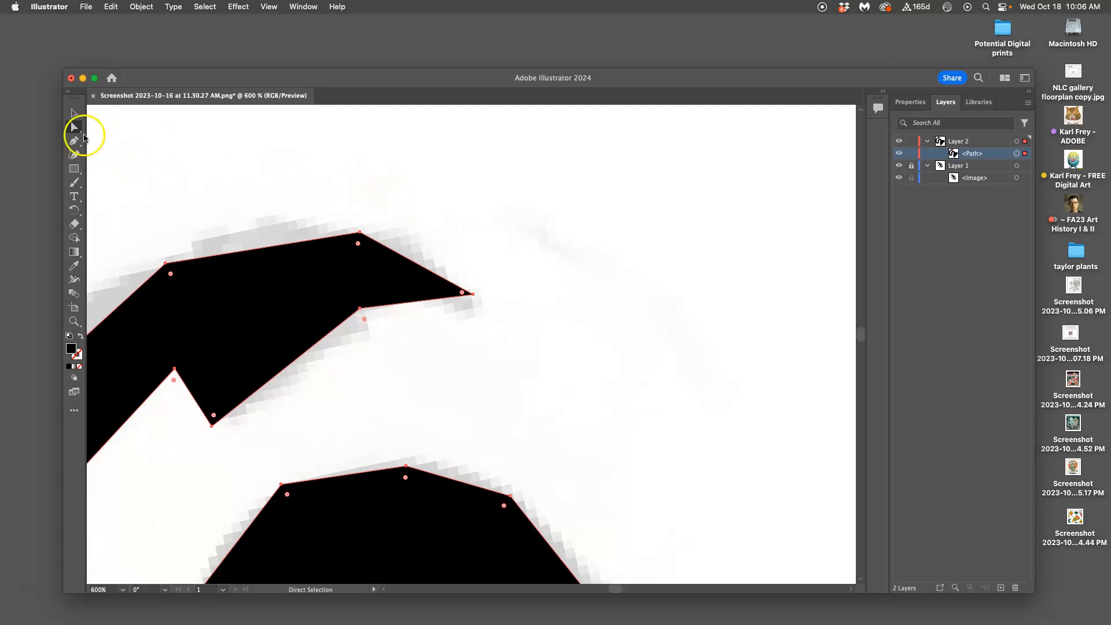
pyautogui.moveTo(361, 236); pyautogui.dragTo(359, 230)
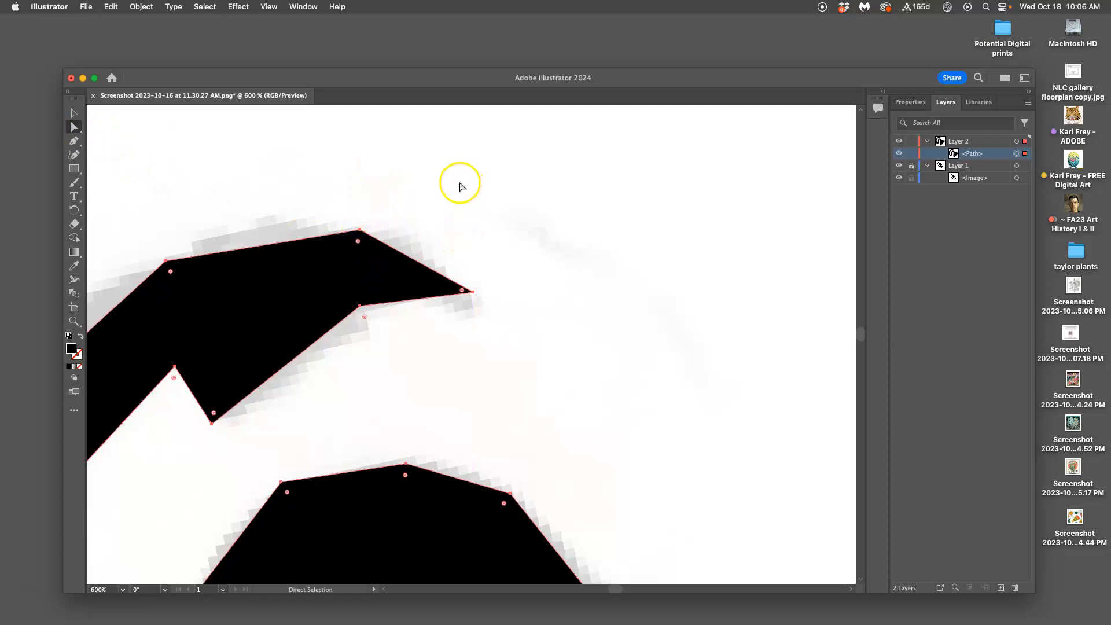
pyautogui.click(461, 187)
pyautogui.click(359, 231)
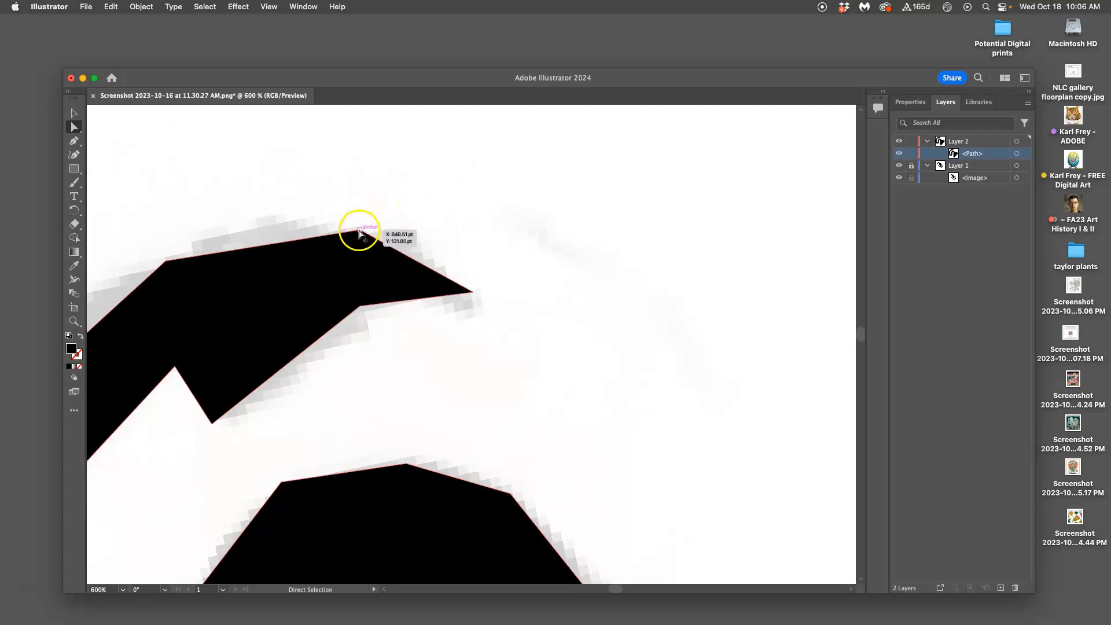
pyautogui.moveTo(359, 231); pyautogui.dragTo(327, 230)
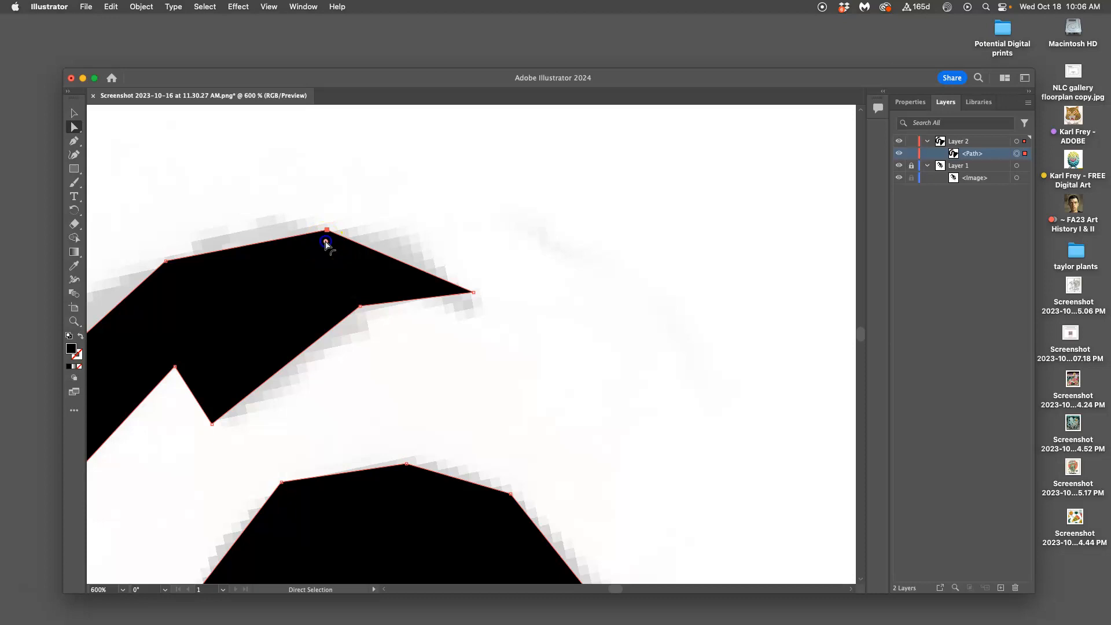
pyautogui.moveTo(324, 251); pyautogui.dragTo(366, 538)
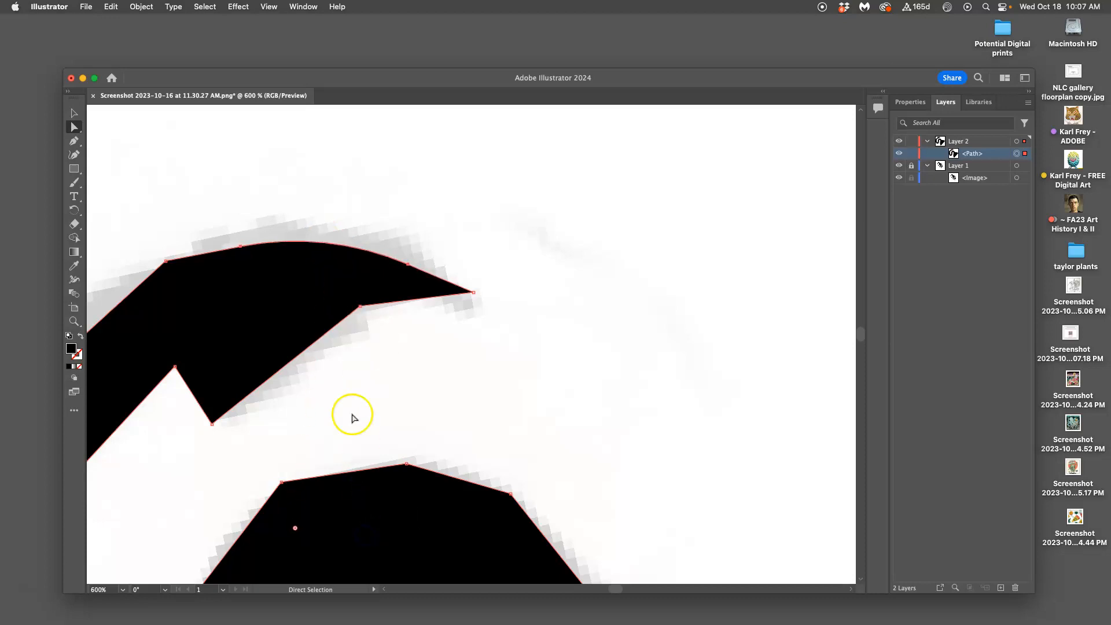
# Step: Review the whole black tail-and-body shape against the dimmed sketch
pyautogui.click(72, 112)
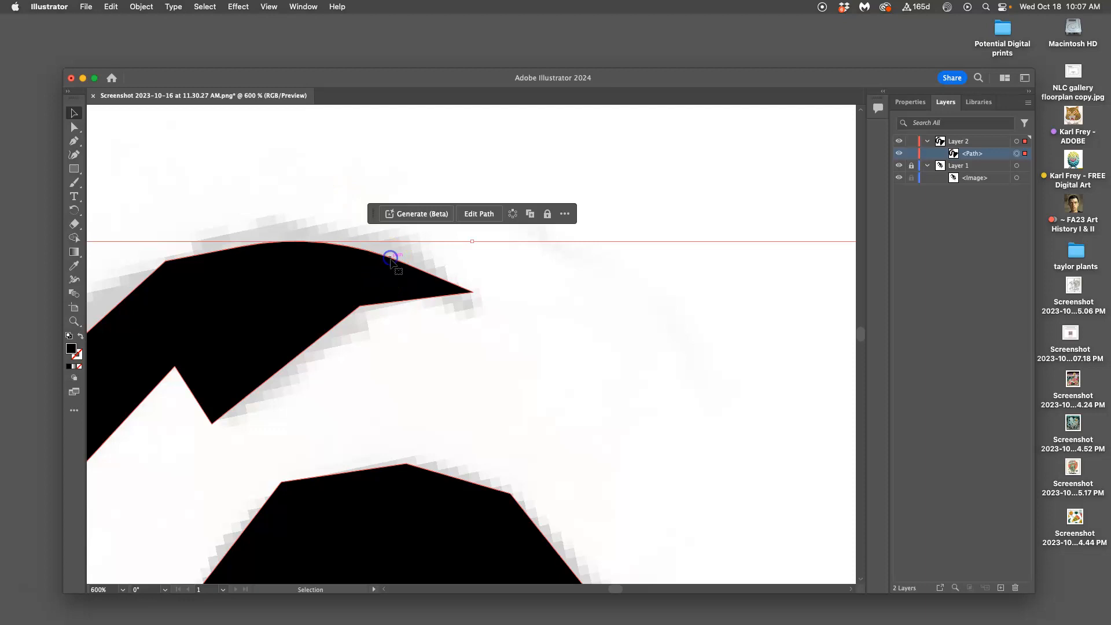
pyautogui.press('super+minus')
pyautogui.press('super+minus')
pyautogui.press('super+minus')
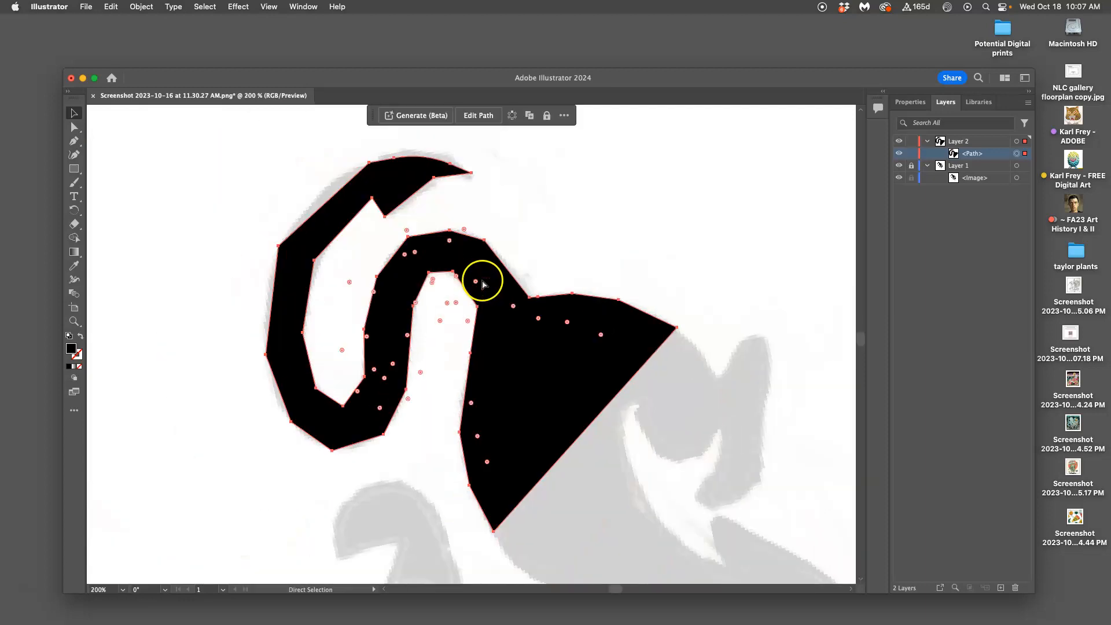
pyautogui.press('super+minus')
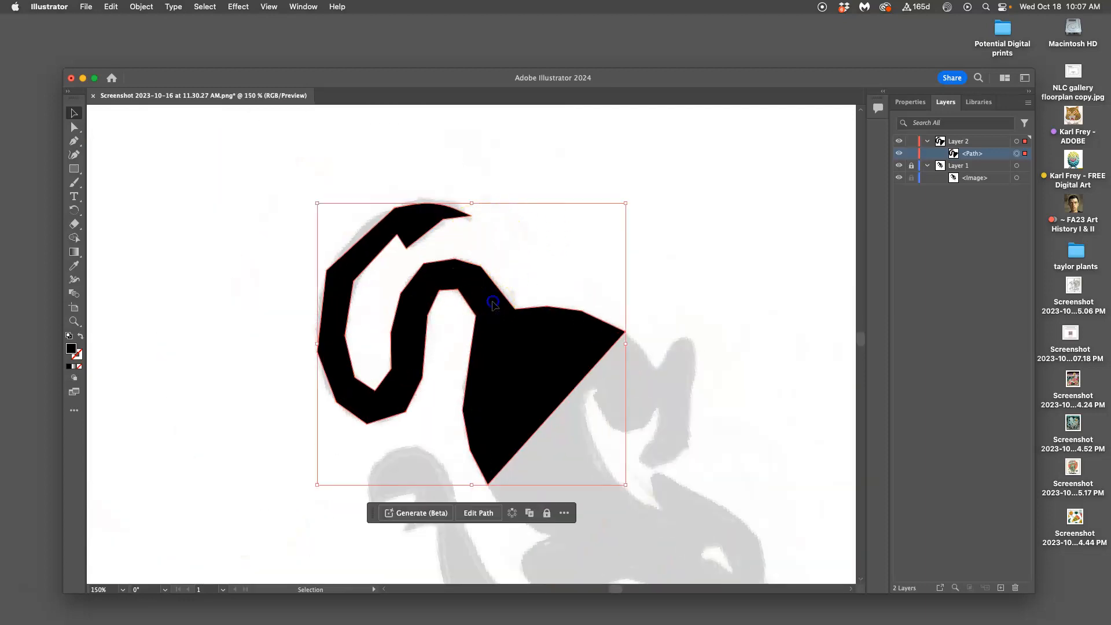
# Step: Try rounding all corners of the tail-and-body path at once with Direct Selection
pyautogui.click(74, 126)
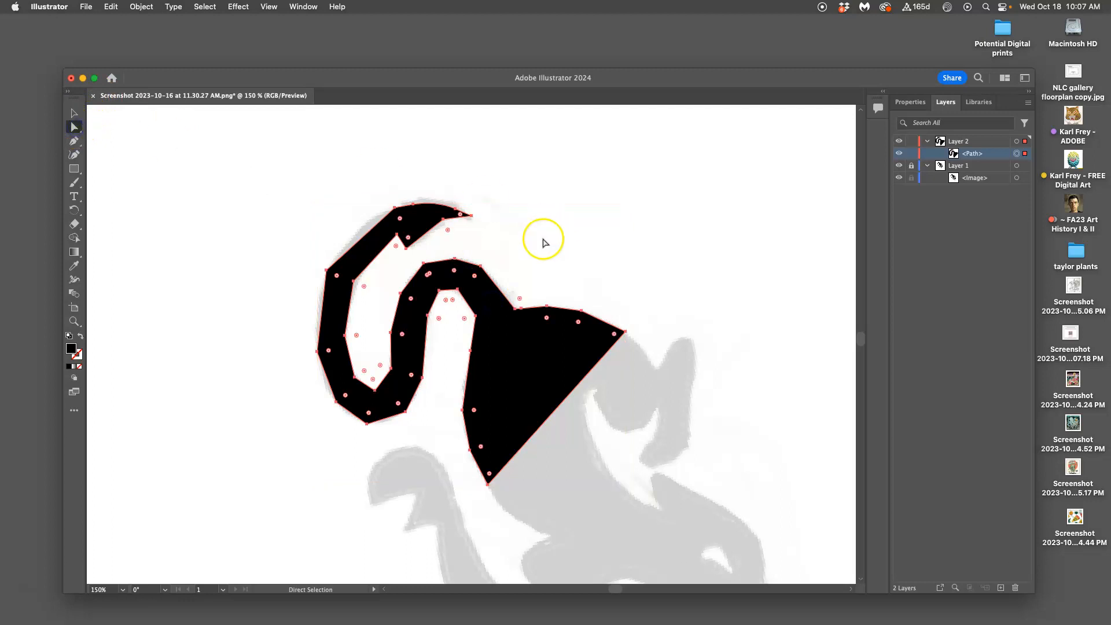
pyautogui.press('super+equal')
pyautogui.press('super+equal')
pyautogui.press('super+equal')
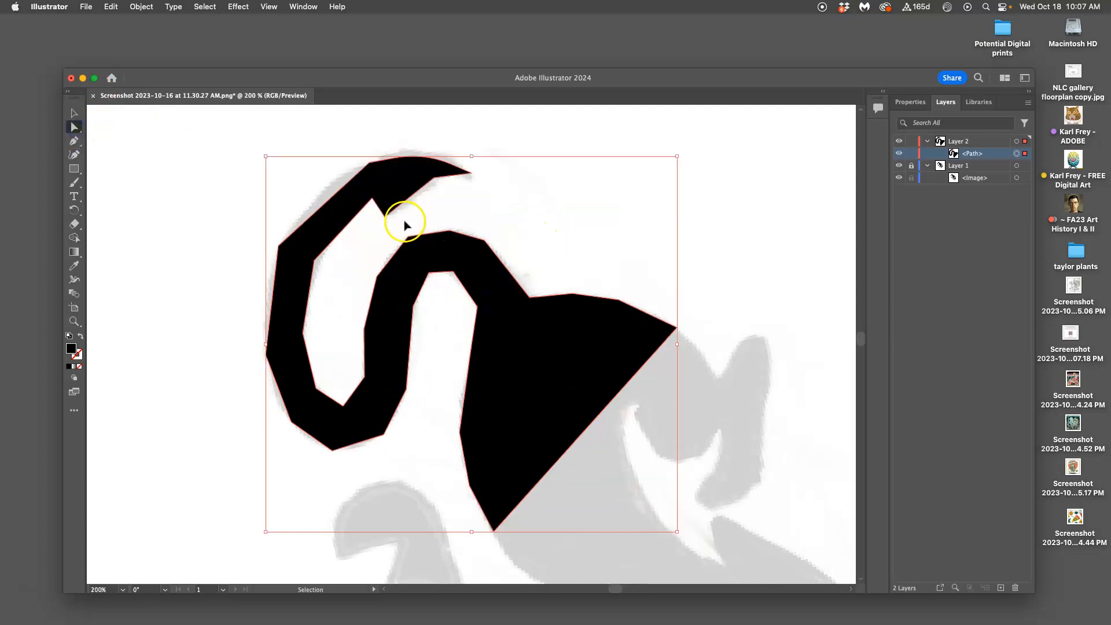
pyautogui.moveTo(347, 210); pyautogui.dragTo(503, 369)
pyautogui.moveTo(433, 180)
pyautogui.mouseDown()
pyautogui.moveTo(421, 154)
pyautogui.moveTo(439, 177)
pyautogui.mouseUp()
pyautogui.press('super+plus')
pyautogui.scroll(5, 418, 178)
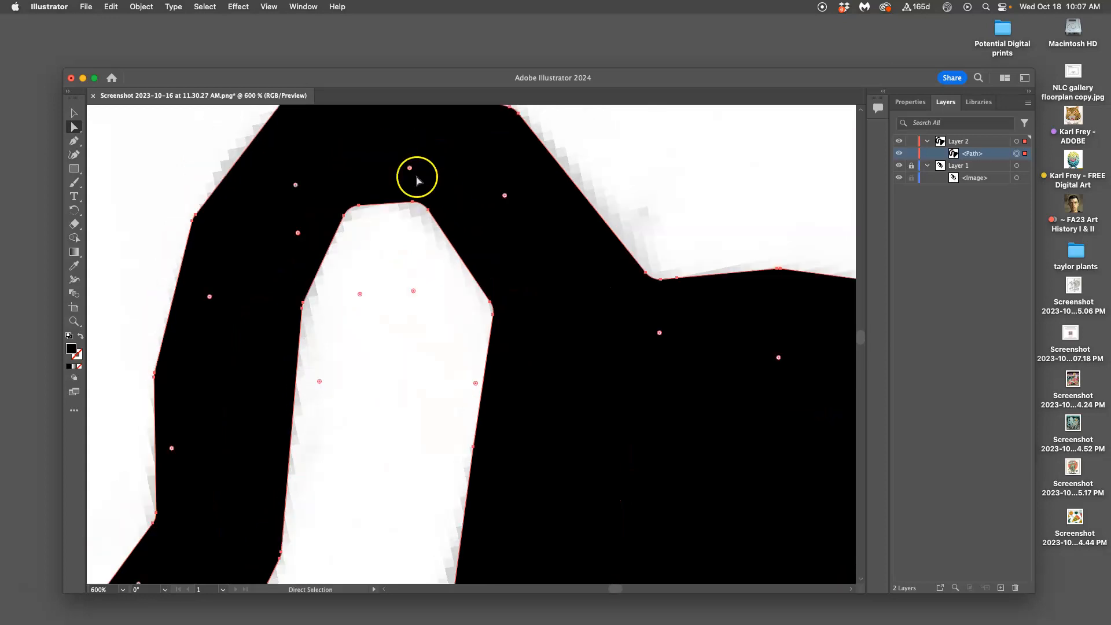
pyautogui.moveTo(295, 268); pyautogui.dragTo(353, 283)
pyautogui.scroll(5, 377, 237)
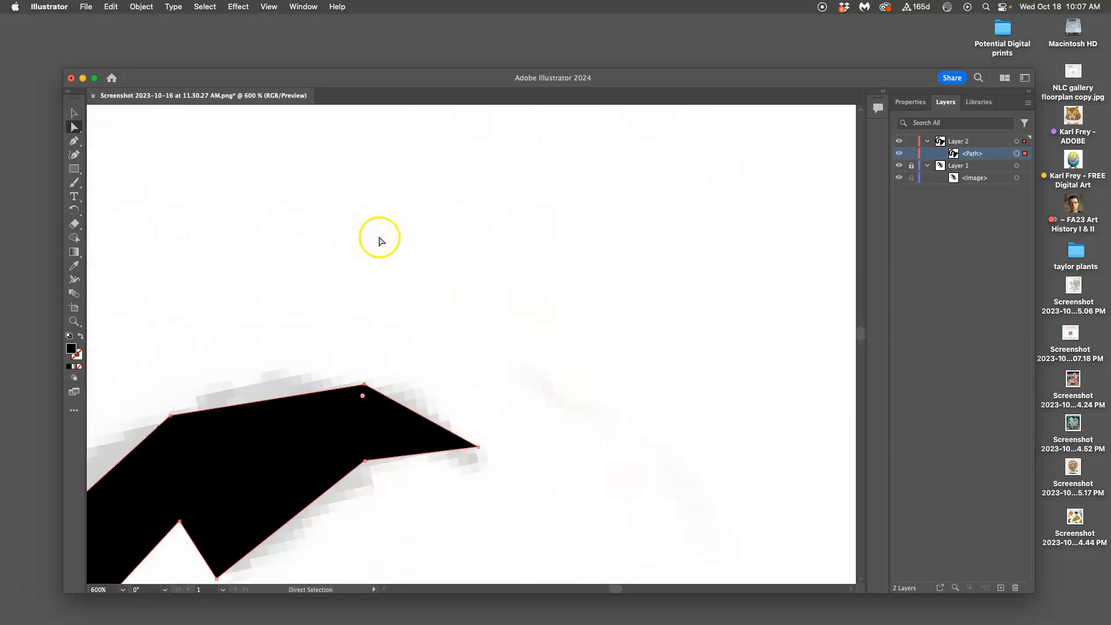
# Step: Select only the anchor on the curl's outer upper edge, round its corner into a smooth curve, and deselect the path
pyautogui.click(467, 311)
pyautogui.click(182, 336)
pyautogui.moveTo(176, 334)
pyautogui.mouseDown()
pyautogui.moveTo(202, 369)
pyautogui.moveTo(164, 320)
pyautogui.moveTo(209, 382)
pyautogui.moveTo(166, 337)
pyautogui.moveTo(217, 383)
pyautogui.moveTo(168, 320)
pyautogui.mouseUp()
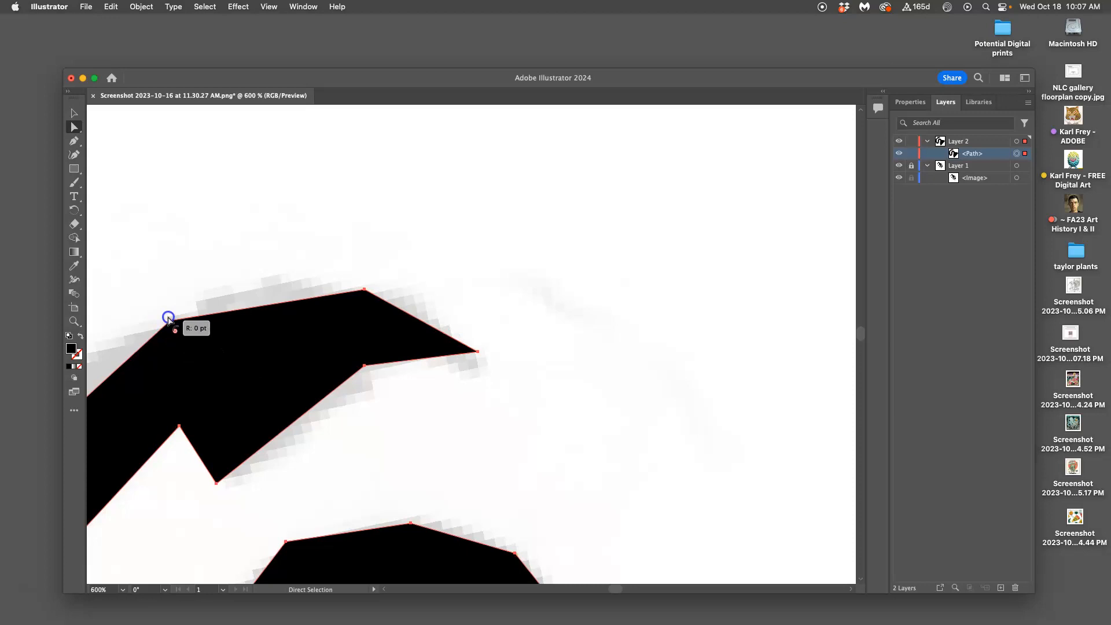
pyautogui.click(267, 263)
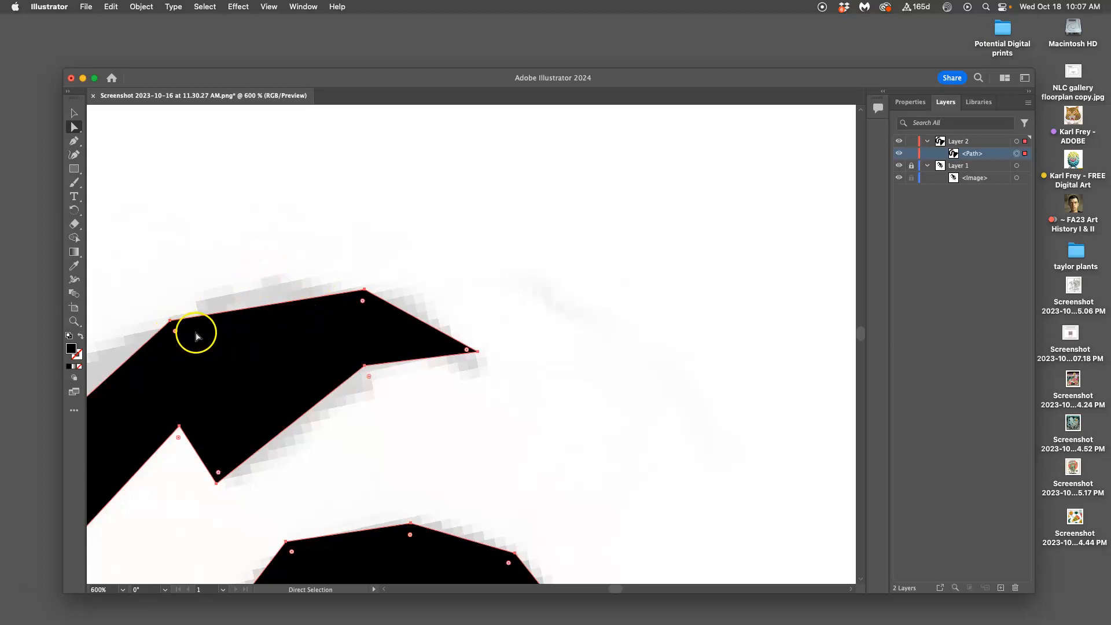
pyautogui.click(174, 291)
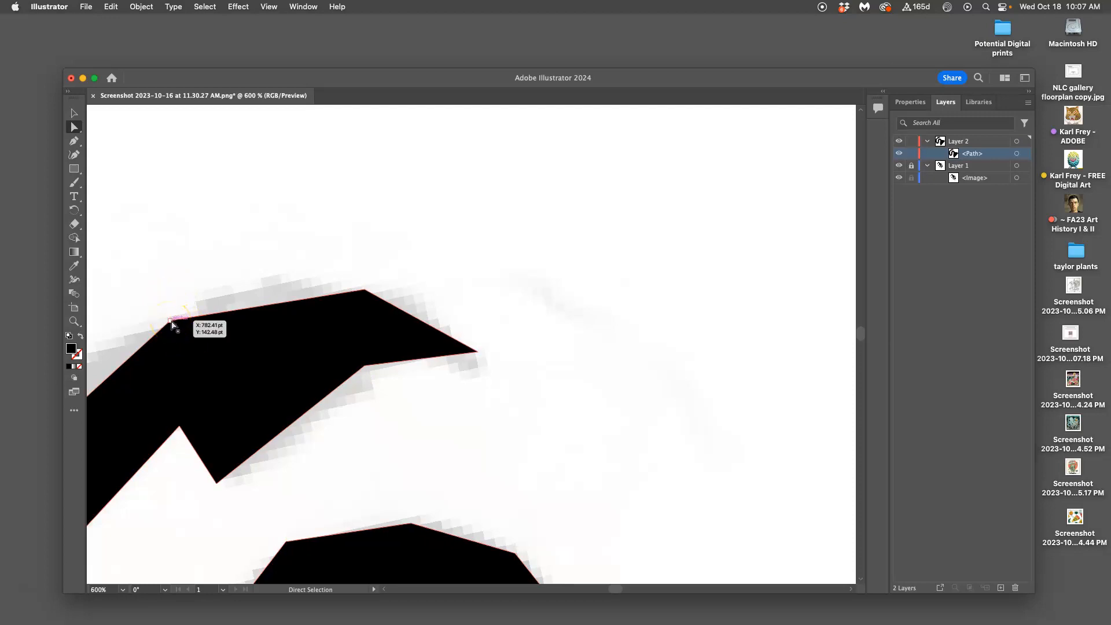
pyautogui.click(170, 320)
pyautogui.moveTo(176, 333); pyautogui.dragTo(314, 573)
pyautogui.click(434, 236)
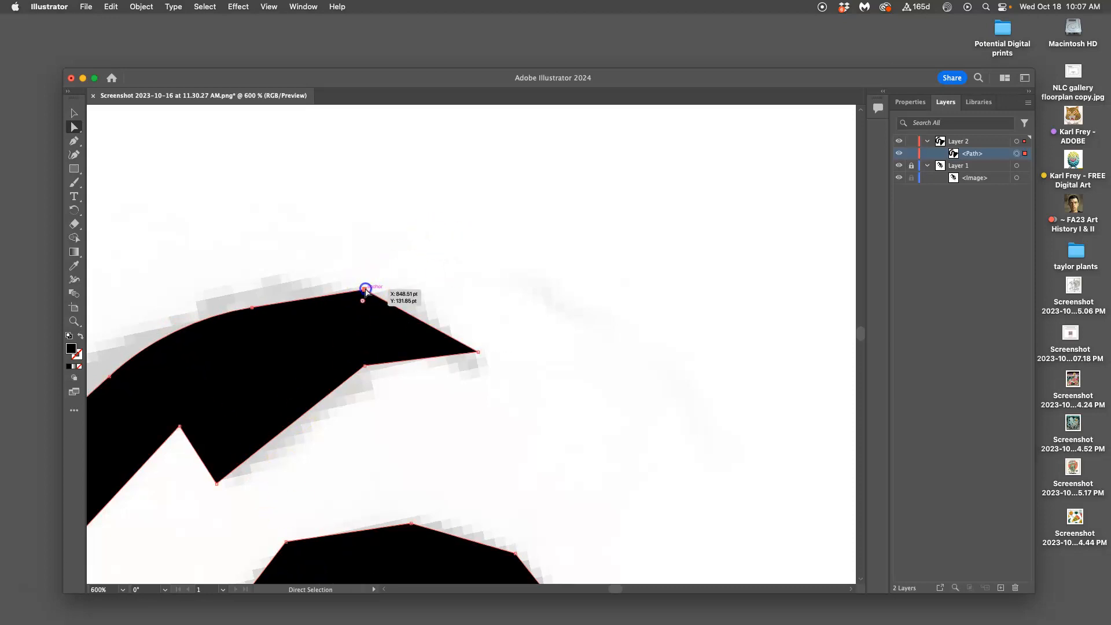
# Step: Round the upper-edge corner near the tail tip and the corner beneath it on the lower edge into smooth curves
pyautogui.moveTo(362, 302); pyautogui.dragTo(318, 490)
pyautogui.click(427, 404)
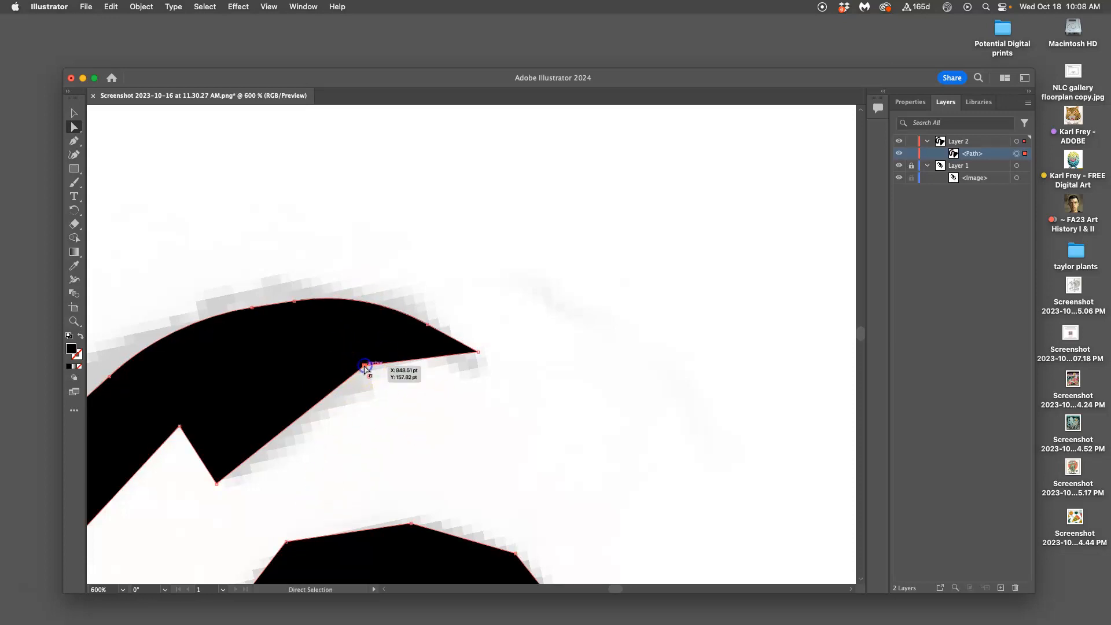
pyautogui.moveTo(369, 380); pyautogui.dragTo(621, 622)
# Step: Select only the outer corner anchor where the tail turns downward, and round it into a long smooth curve
pyautogui.scroll(-2, 387, 441)
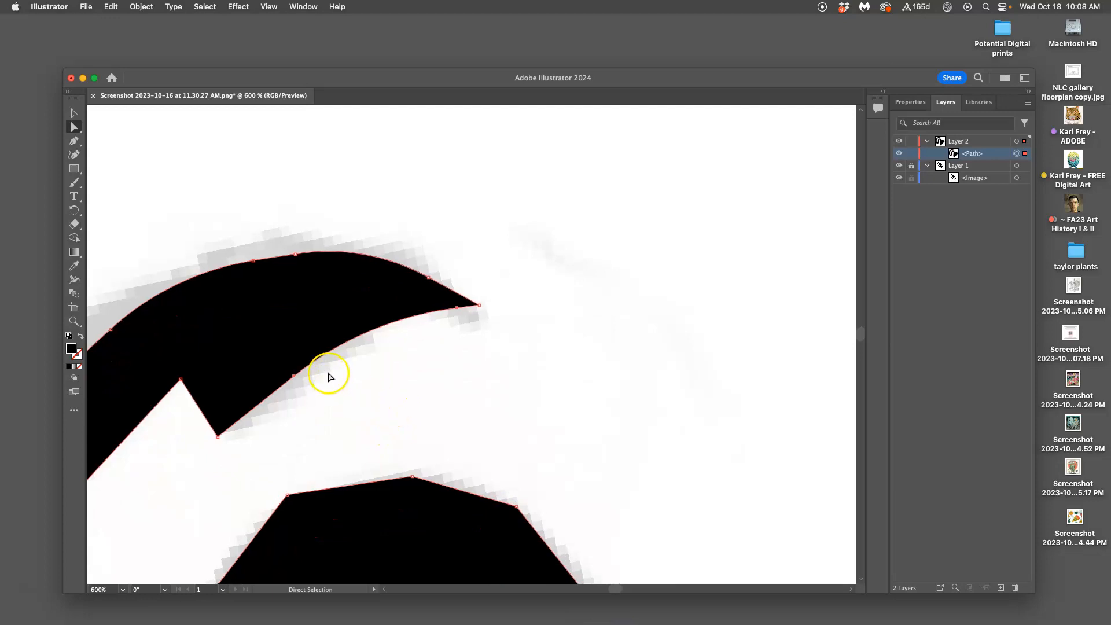
pyautogui.hscroll(-5, 328, 371)
pyautogui.scroll(-5, 315, 227)
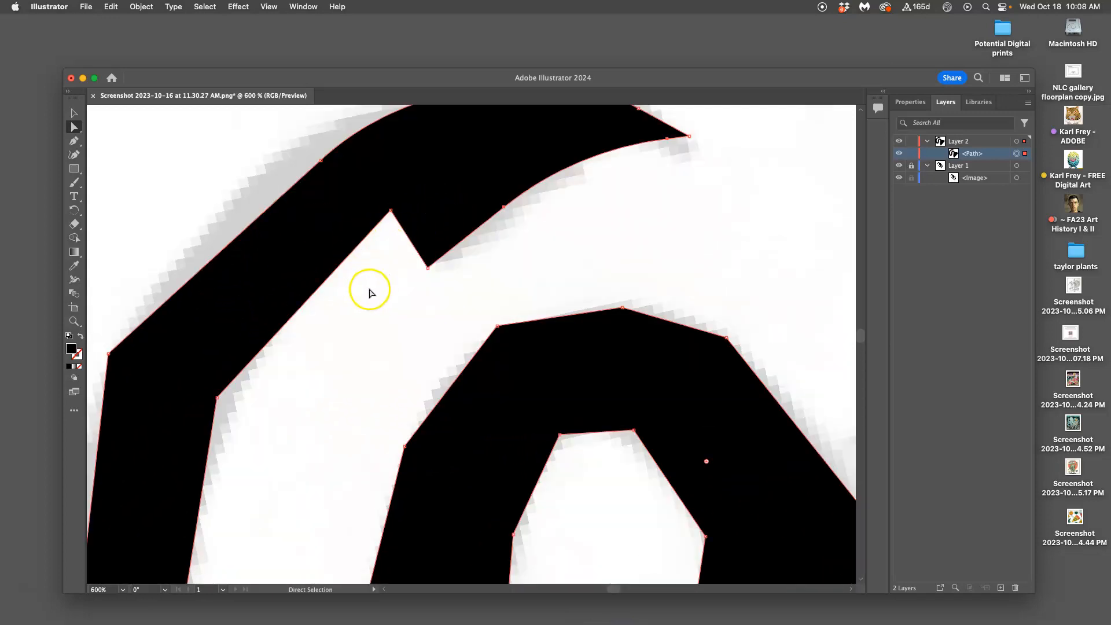
pyautogui.hscroll(-6, 367, 290)
pyautogui.scroll(2, 364, 291)
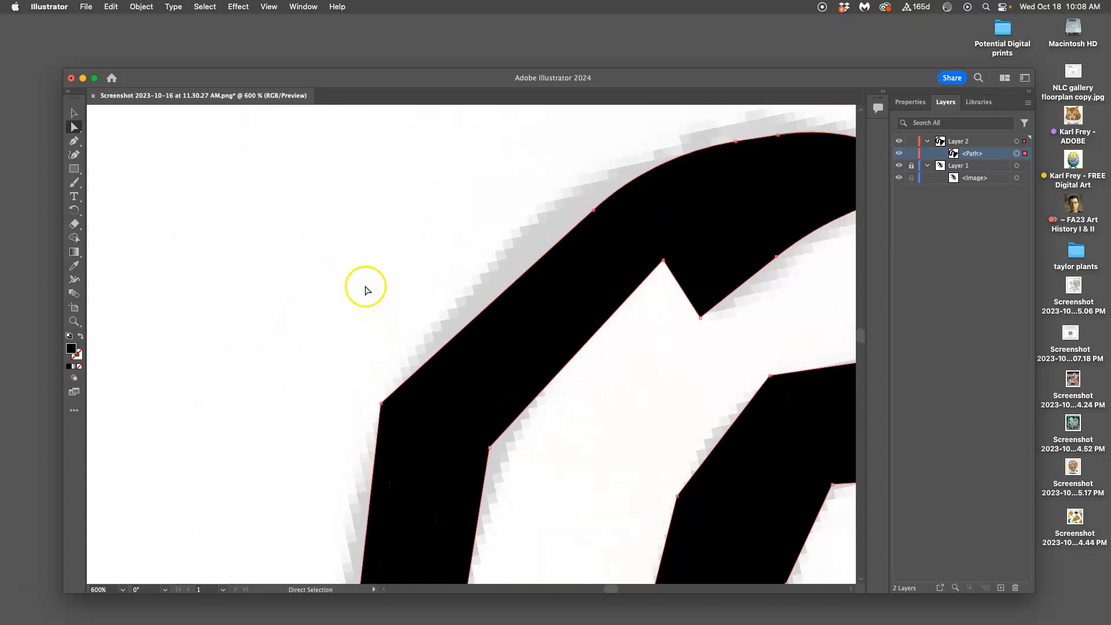
pyautogui.click(372, 402)
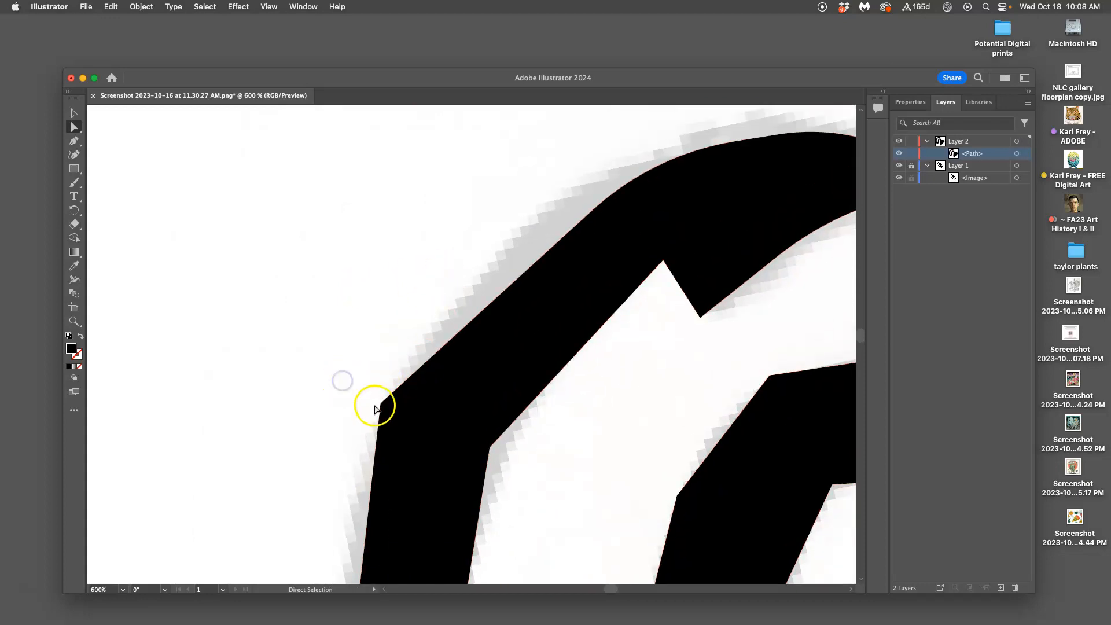
pyautogui.click(381, 405)
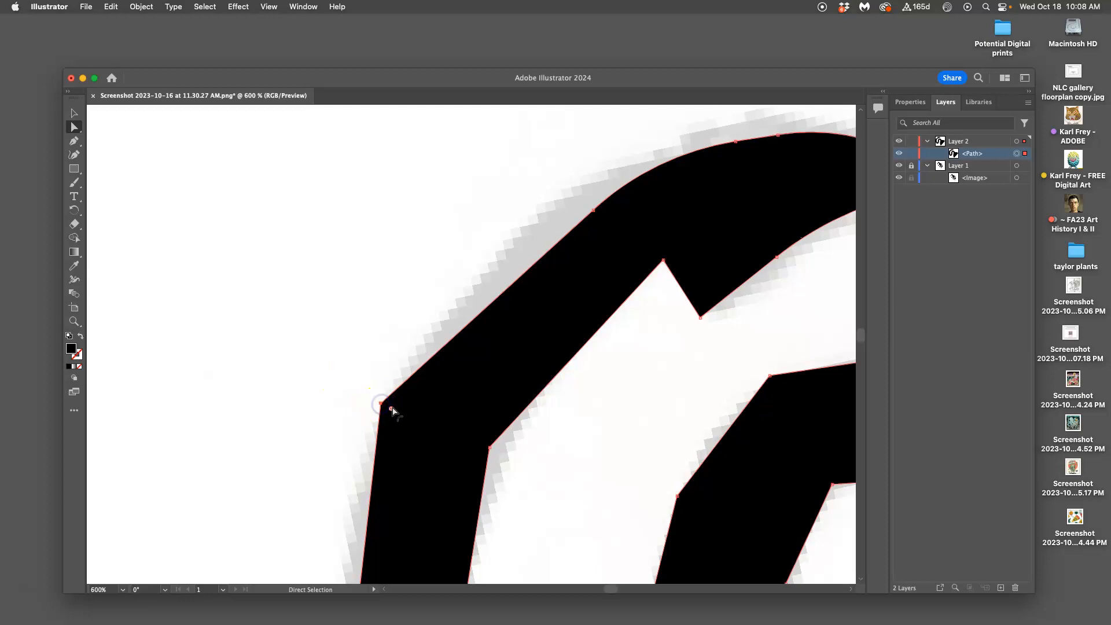
pyautogui.moveTo(391, 410); pyautogui.dragTo(874, 552)
# Step: Select only the inner-edge corner anchor opposite the rounded outer curve of the tail, and round it to match
pyautogui.scroll(-5, 584, 447)
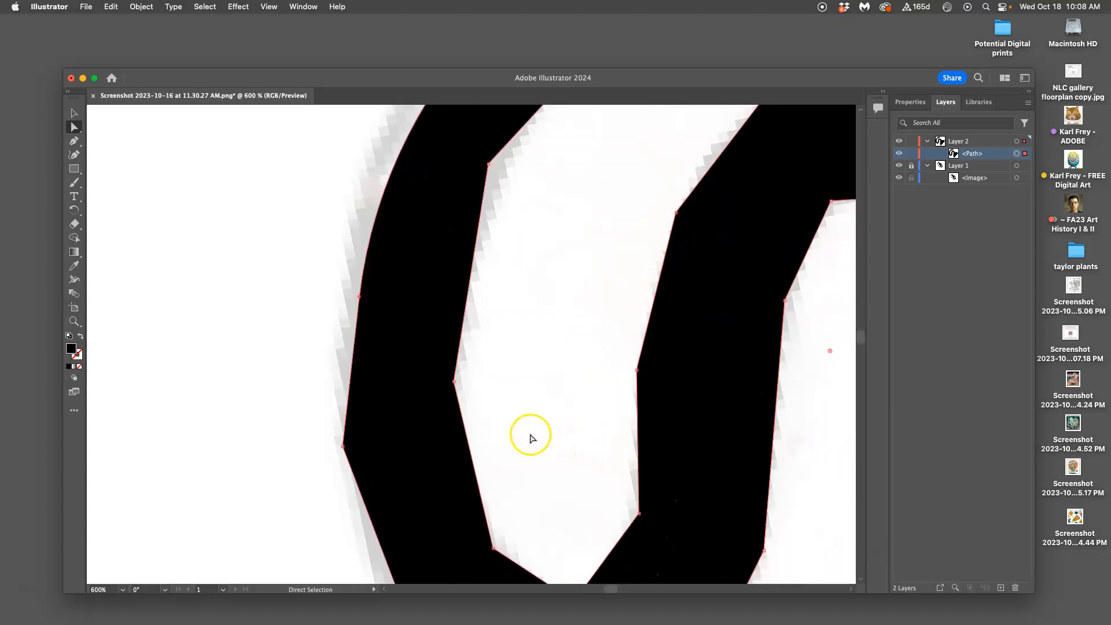
pyautogui.hscroll(3, 503, 435)
pyautogui.scroll(2, 504, 435)
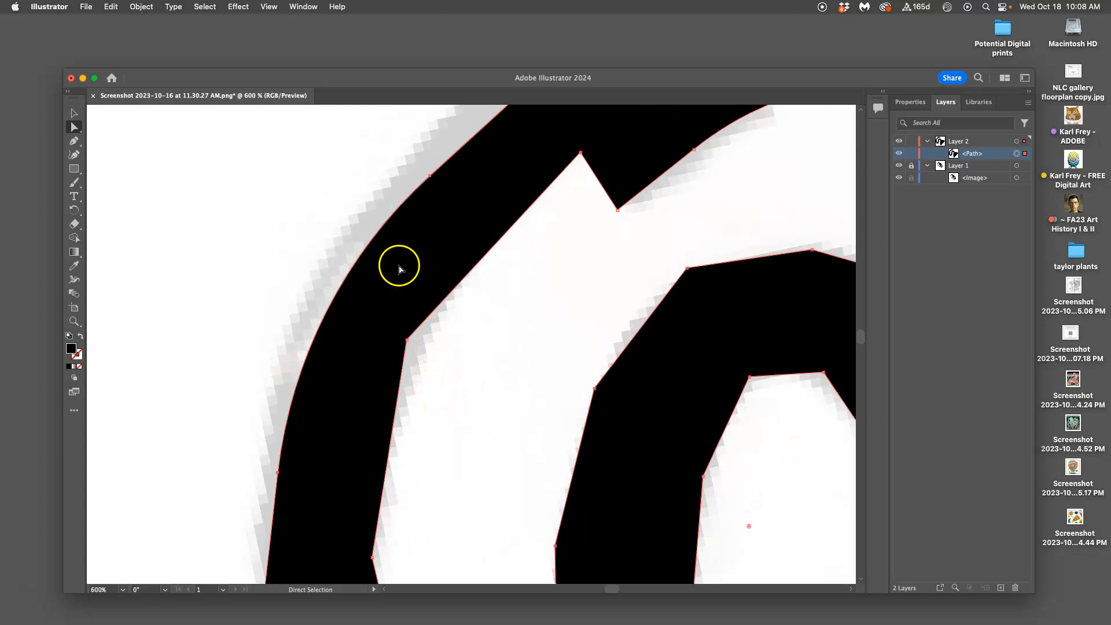
pyautogui.click(444, 351)
pyautogui.click(670, 445)
pyautogui.moveTo(670, 446); pyautogui.dragTo(931, 501)
# Step: Round the next corner down on the tail's inner edge into a smooth curve, and deselect the path
pyautogui.scroll(-5, 468, 409)
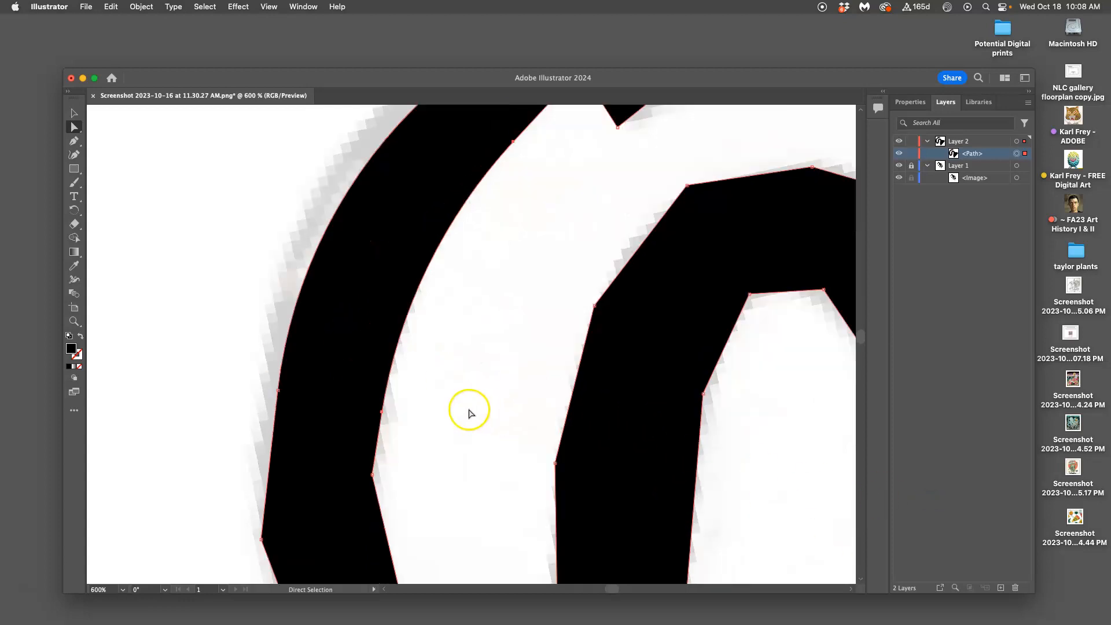
pyautogui.click(418, 270)
pyautogui.click(372, 269)
pyautogui.moveTo(386, 268); pyautogui.dragTo(821, 296)
pyautogui.click(486, 253)
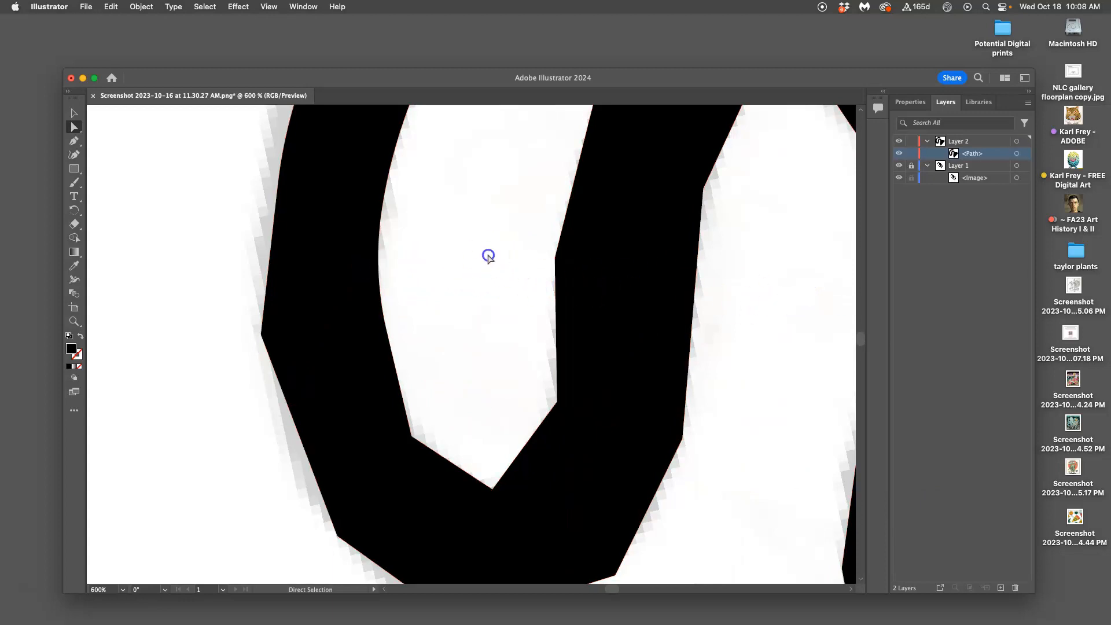
# Step: Reshape the notch near the tail tip by moving its point down towards the tail and its inner corner slightly towards the tip
pyautogui.scroll(5, 503, 231)
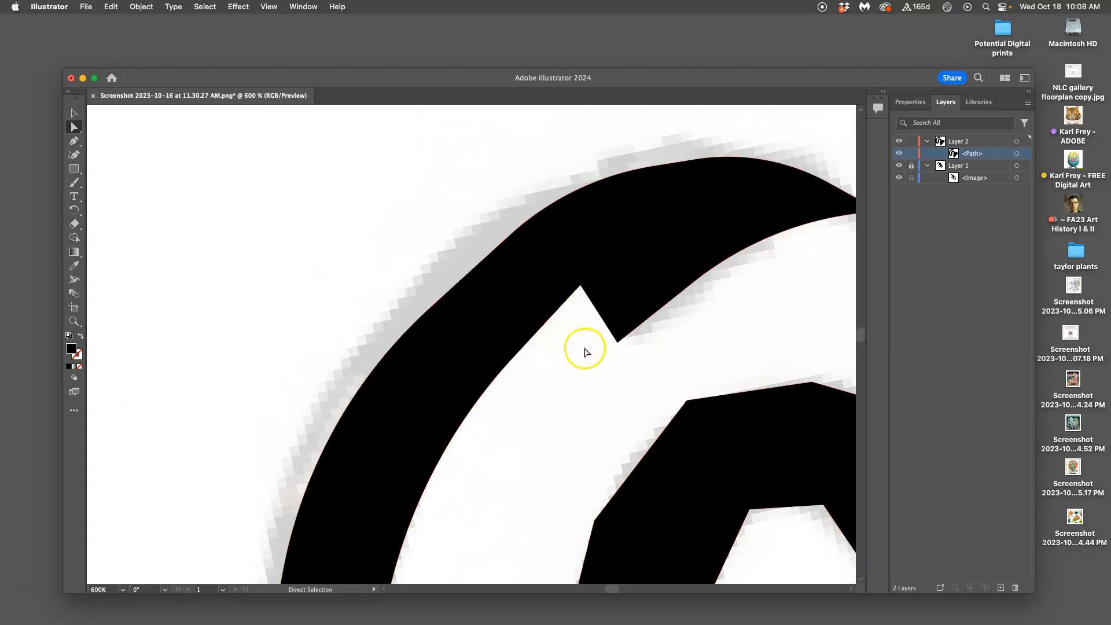
pyautogui.hscroll(5, 585, 347)
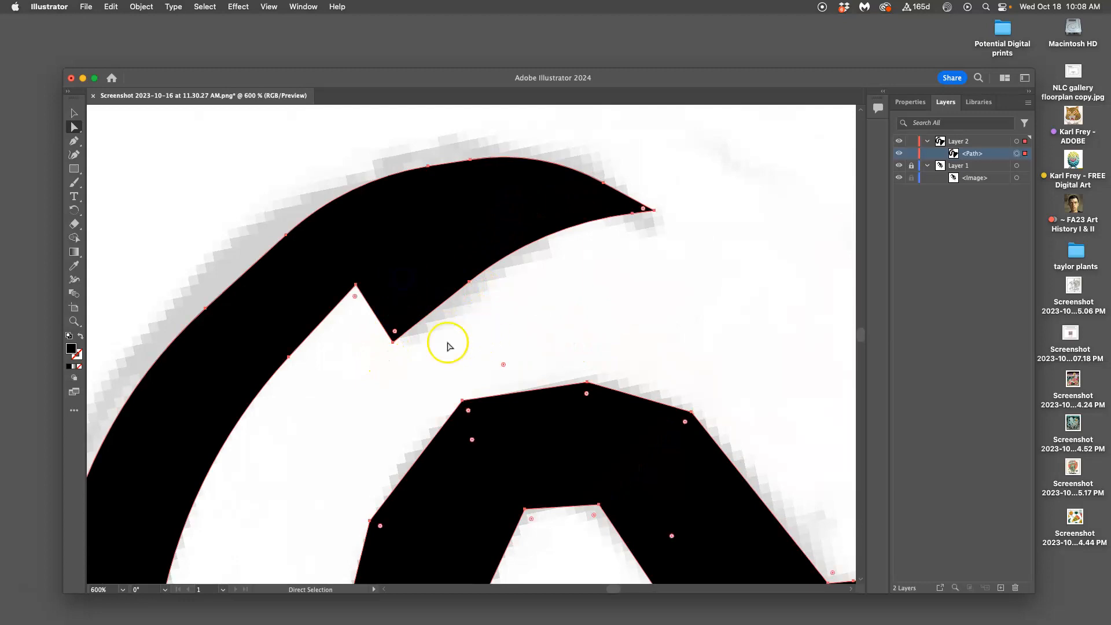
pyautogui.click(392, 368)
pyautogui.moveTo(394, 342); pyautogui.dragTo(367, 358)
pyautogui.click(461, 362)
pyautogui.click(349, 344)
pyautogui.moveTo(355, 285); pyautogui.dragTo(365, 283)
# Step: Select only the notch's lower point anchor near the tail tip, and round it slightly
pyautogui.click(379, 328)
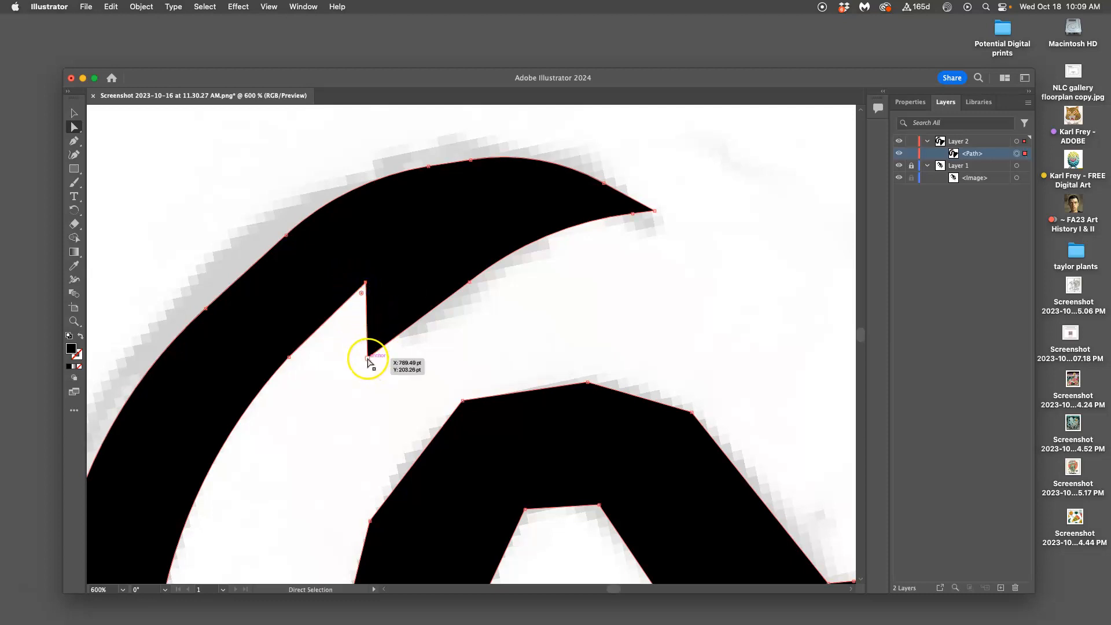
pyautogui.click(368, 361)
pyautogui.moveTo(373, 347)
pyautogui.mouseDown()
pyautogui.moveTo(401, 298)
pyautogui.moveTo(407, 331)
pyautogui.moveTo(391, 310)
pyautogui.moveTo(377, 333)
pyautogui.mouseUp()
# Step: Select only the outermost corner anchor on the tail's outer edge above the lower bend, and round it fully
pyautogui.scroll(-10, 360, 386)
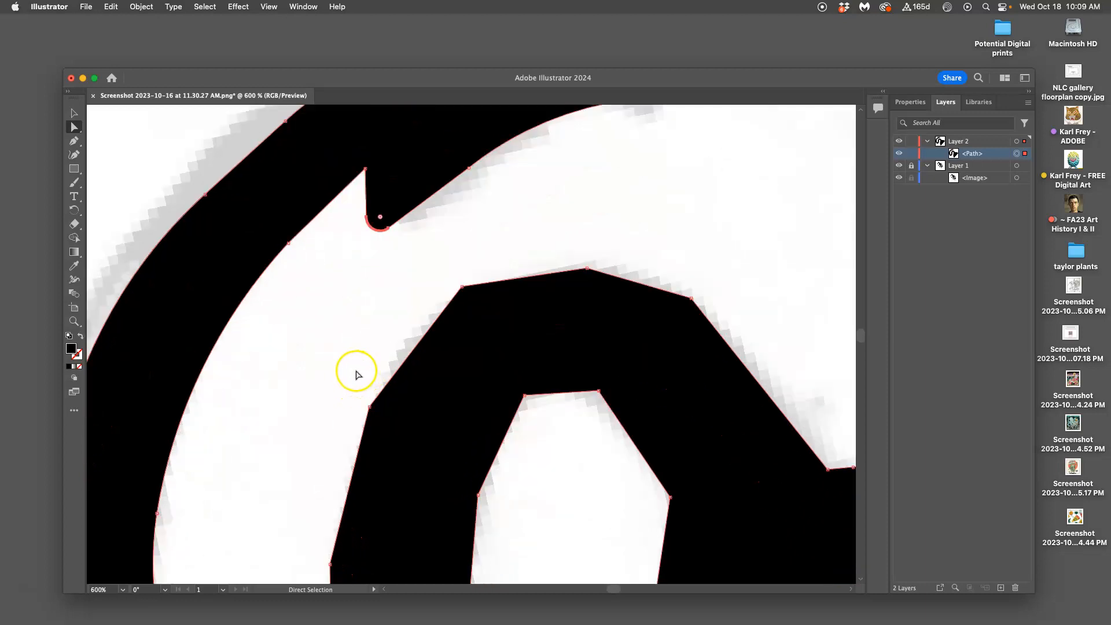
pyautogui.scroll(-1, 355, 370)
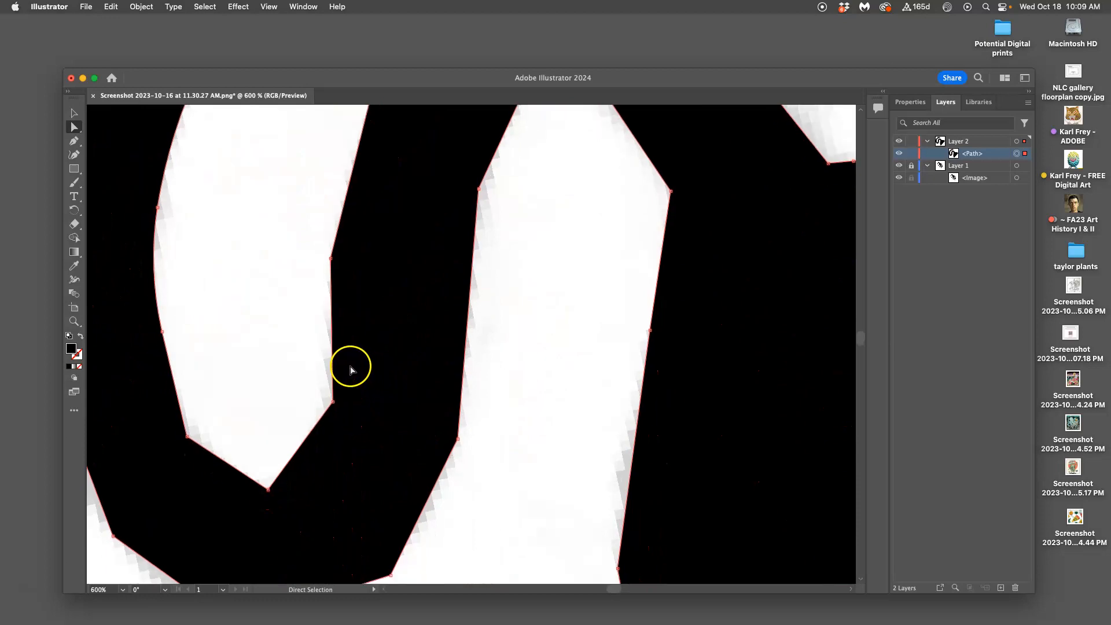
pyautogui.hscroll(-5, 353, 366)
pyautogui.hscroll(-5, 246, 308)
pyautogui.click(258, 346)
pyautogui.moveTo(269, 336); pyautogui.dragTo(290, 342)
pyautogui.moveTo(288, 342); pyautogui.dragTo(983, 299)
pyautogui.hscroll(3, 779, 309)
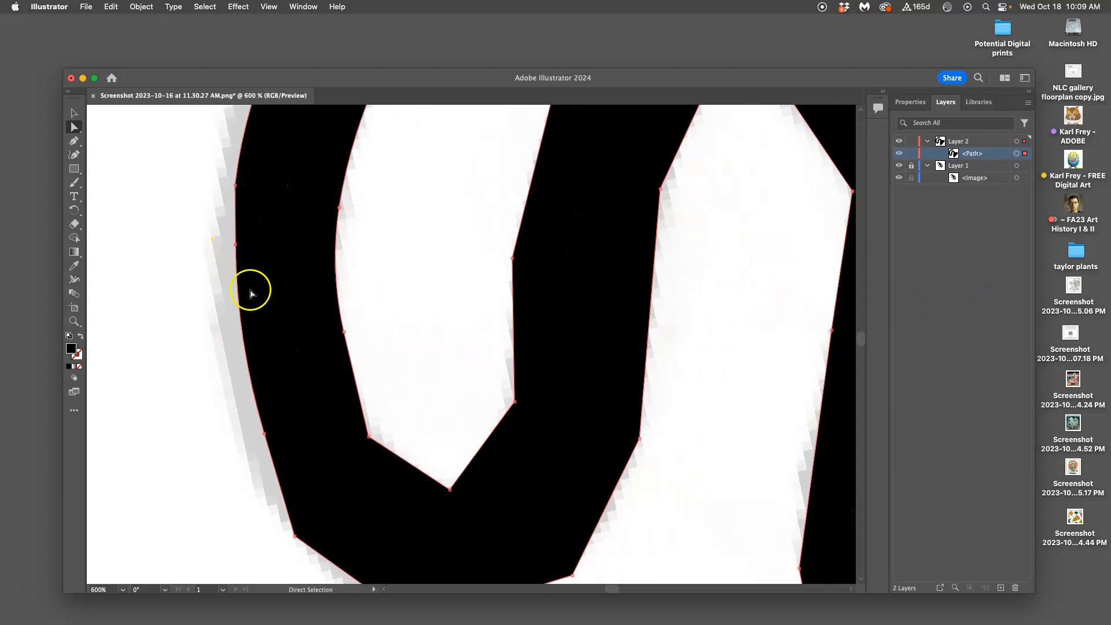
# Step: Try to round the remaining anchor on the tail's outer edge just above the newly rounded curve
pyautogui.click(212, 438)
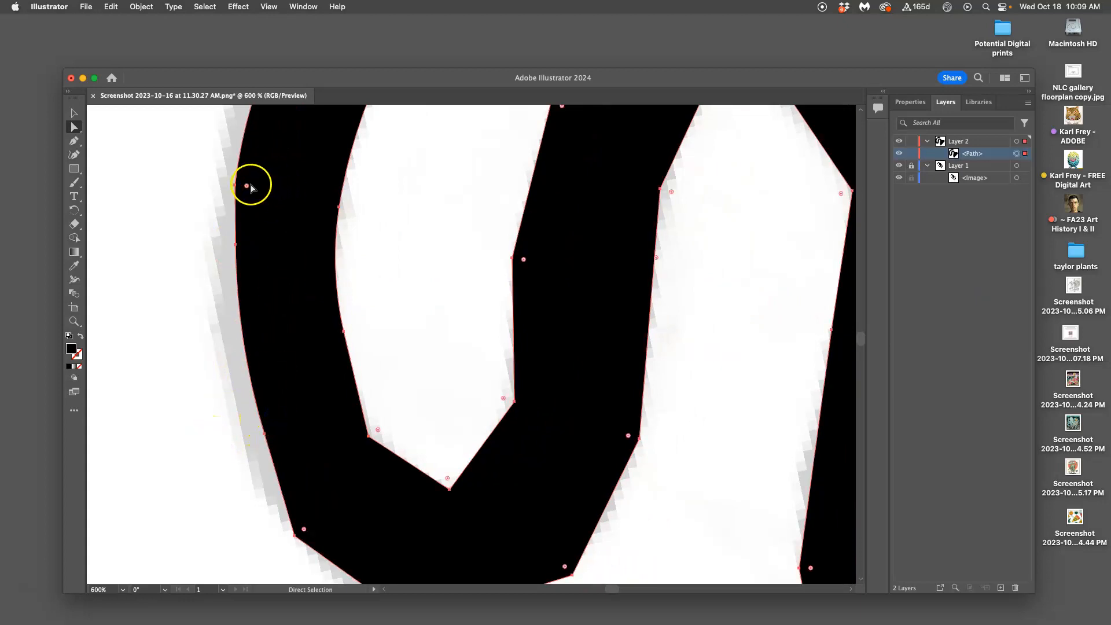
pyautogui.moveTo(248, 186); pyautogui.dragTo(280, 186)
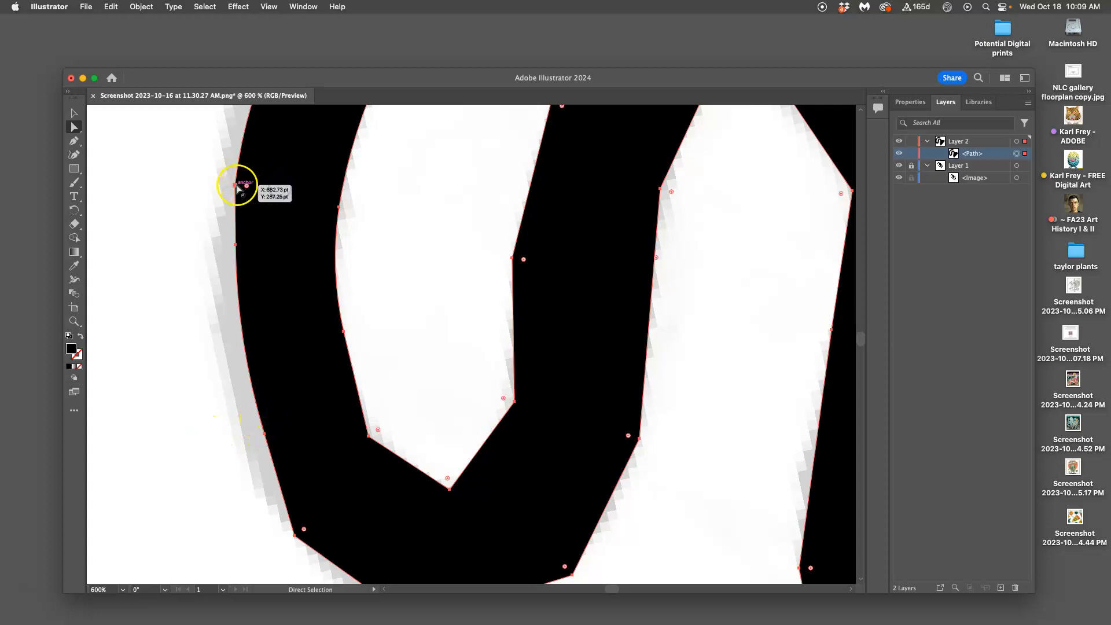
pyautogui.click(218, 185)
pyautogui.click(236, 185)
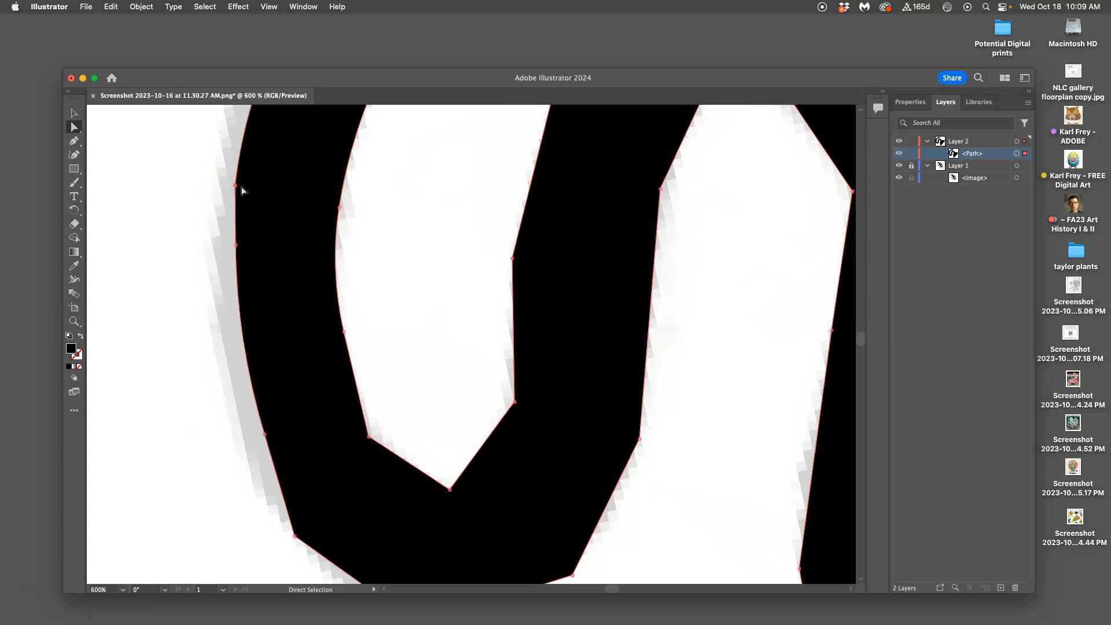
pyautogui.click(238, 187)
# Step: Try to isolate the outer corner anchor where the tail enters its lower bend for rounding
pyautogui.scroll(-4, 268, 263)
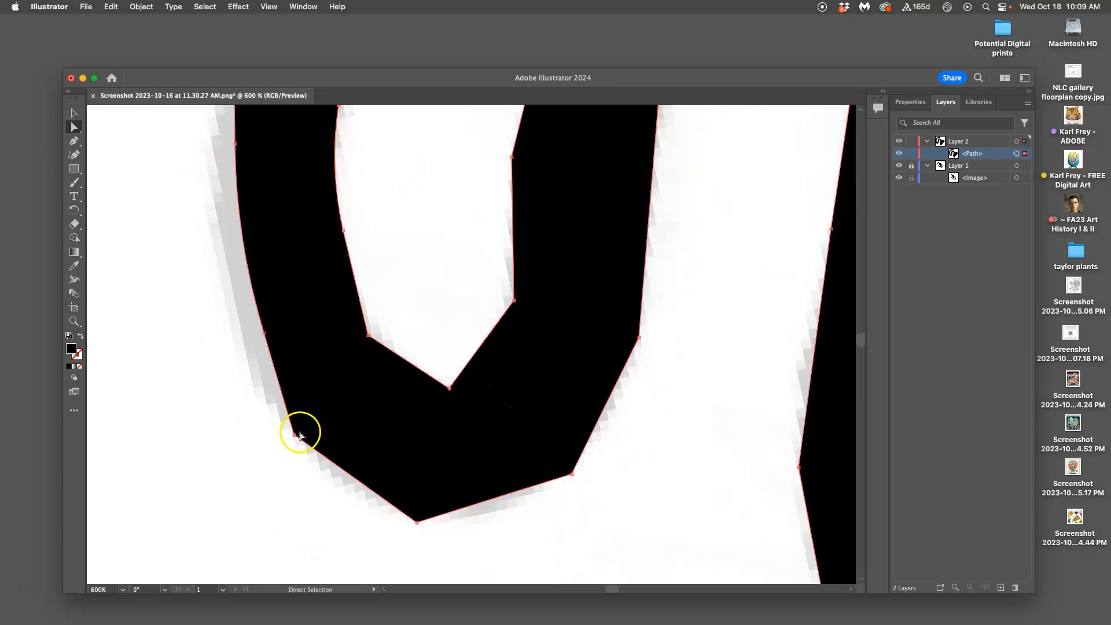
pyautogui.click(279, 451)
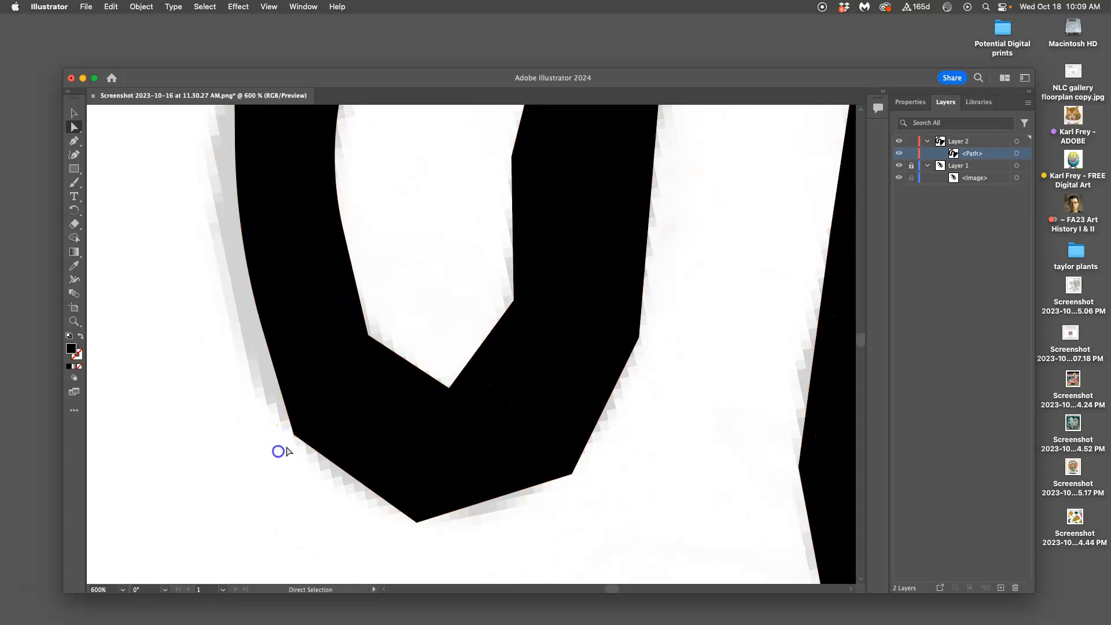
pyautogui.click(278, 447)
pyautogui.click(294, 437)
pyautogui.click(280, 452)
pyautogui.click(294, 434)
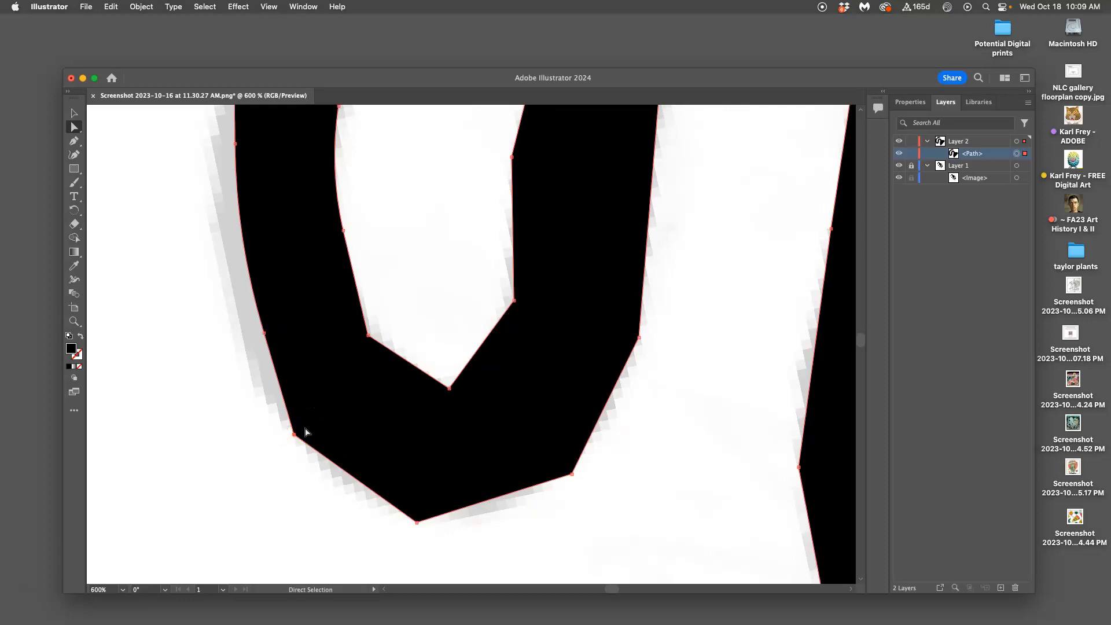
pyautogui.click(320, 485)
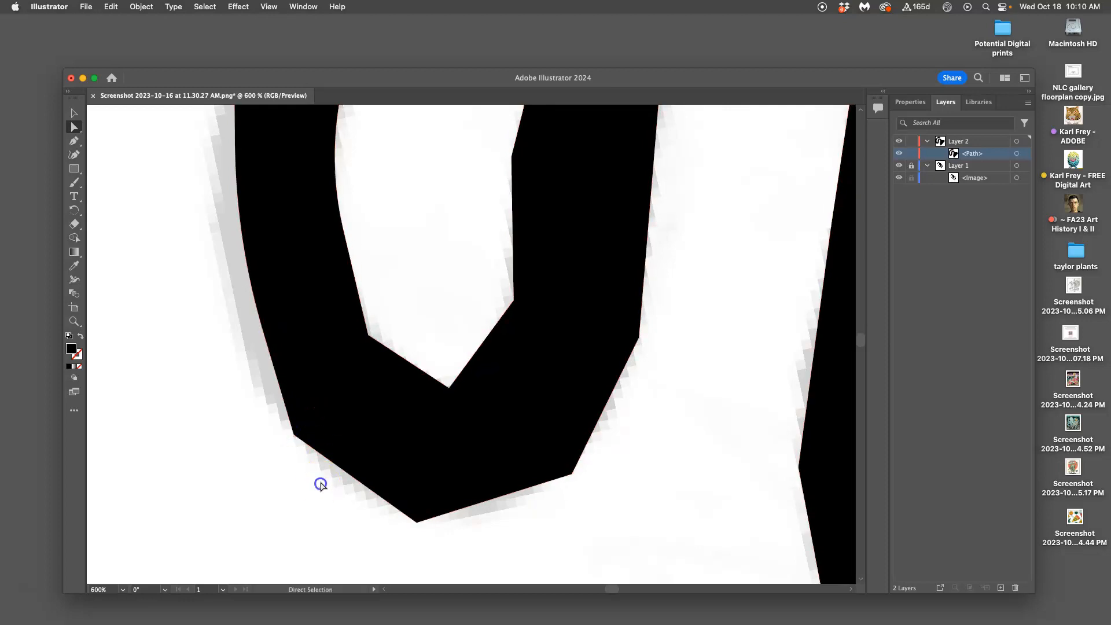
# Step: Try to round the V-shaped inner corner of the tail's lower bend, and deselect the path
pyautogui.moveTo(451, 383); pyautogui.dragTo(445, 452)
pyautogui.scroll(5, 370, 370)
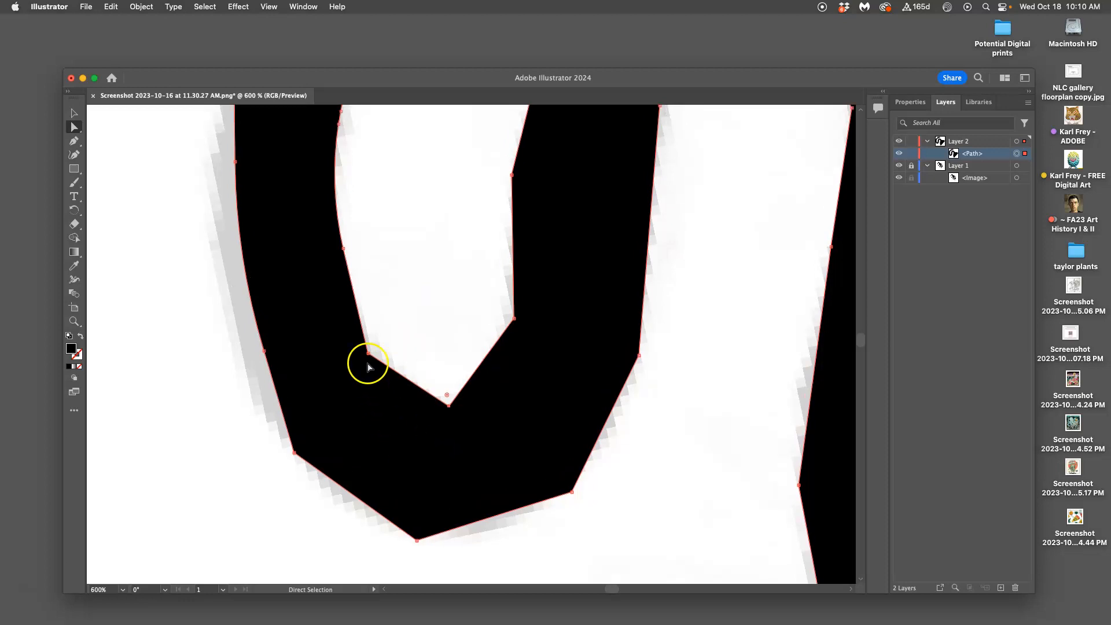
pyautogui.scroll(-5, 368, 362)
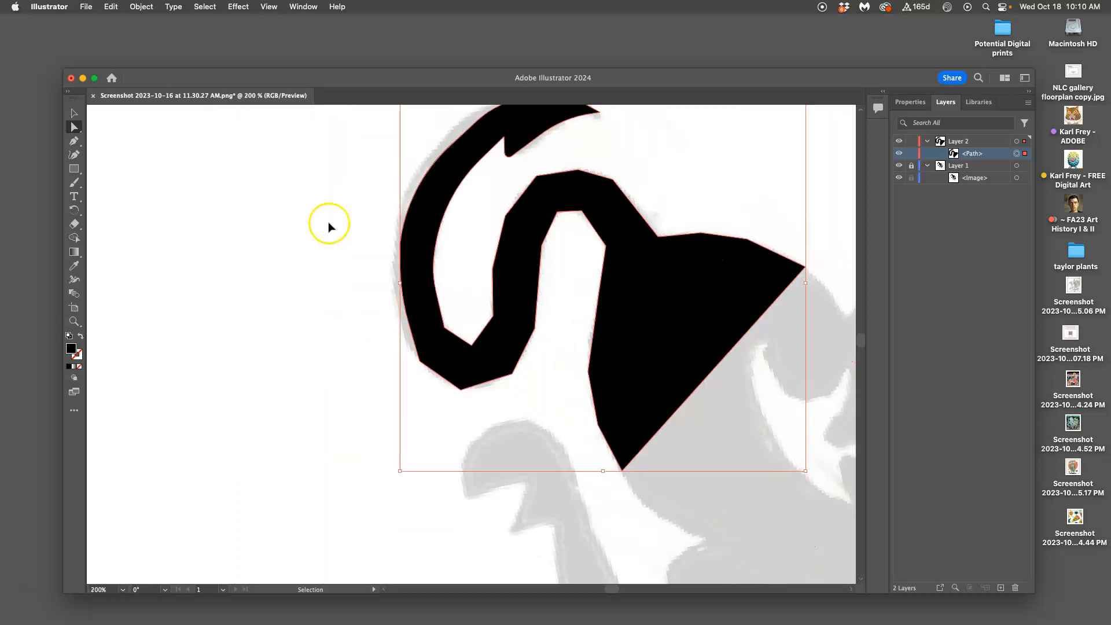
pyautogui.click(291, 227)
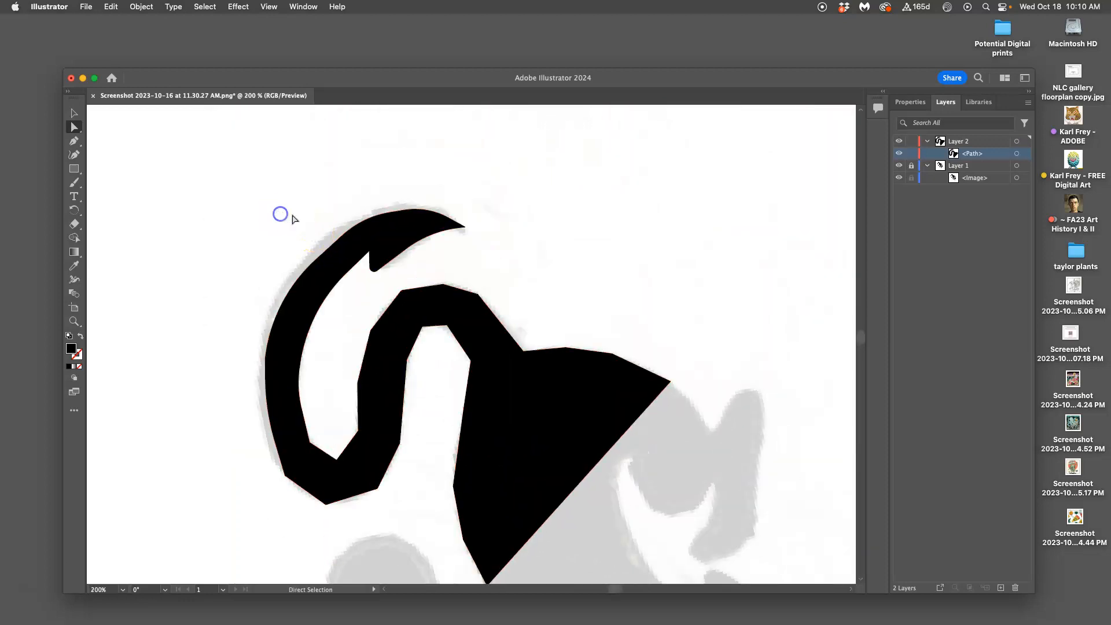
# Step: Start tracing the separate curved limb below the tail with the Pen tool, curving over its rounded end and along its upper edge
pyautogui.click(74, 141)
pyautogui.scroll(-10, 641, 350)
pyautogui.scroll(-10, 642, 346)
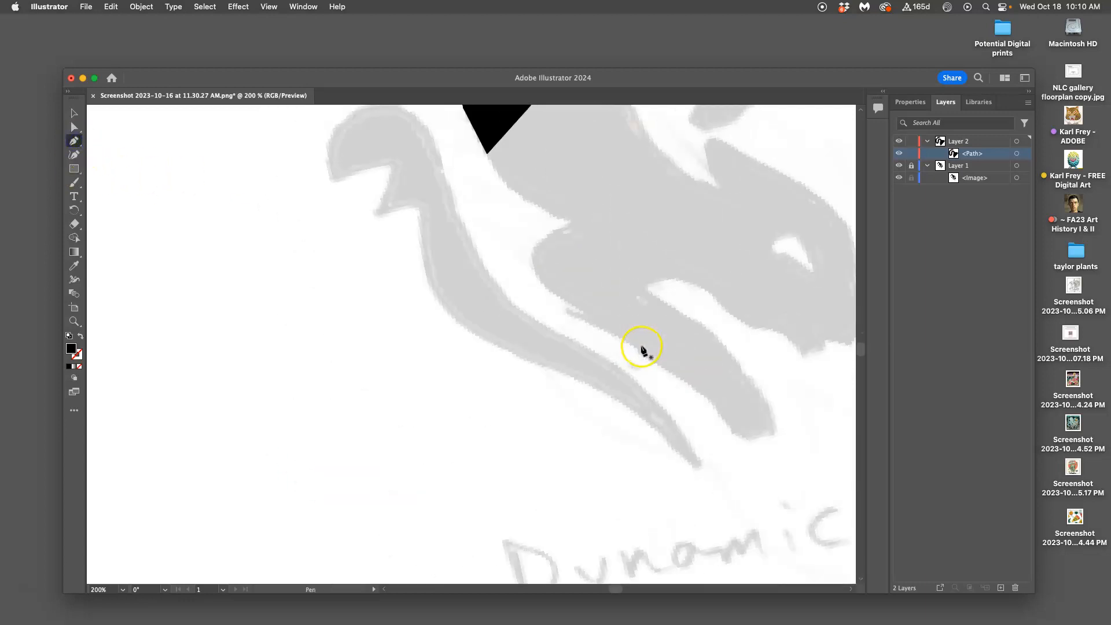
pyautogui.scroll(10, 641, 350)
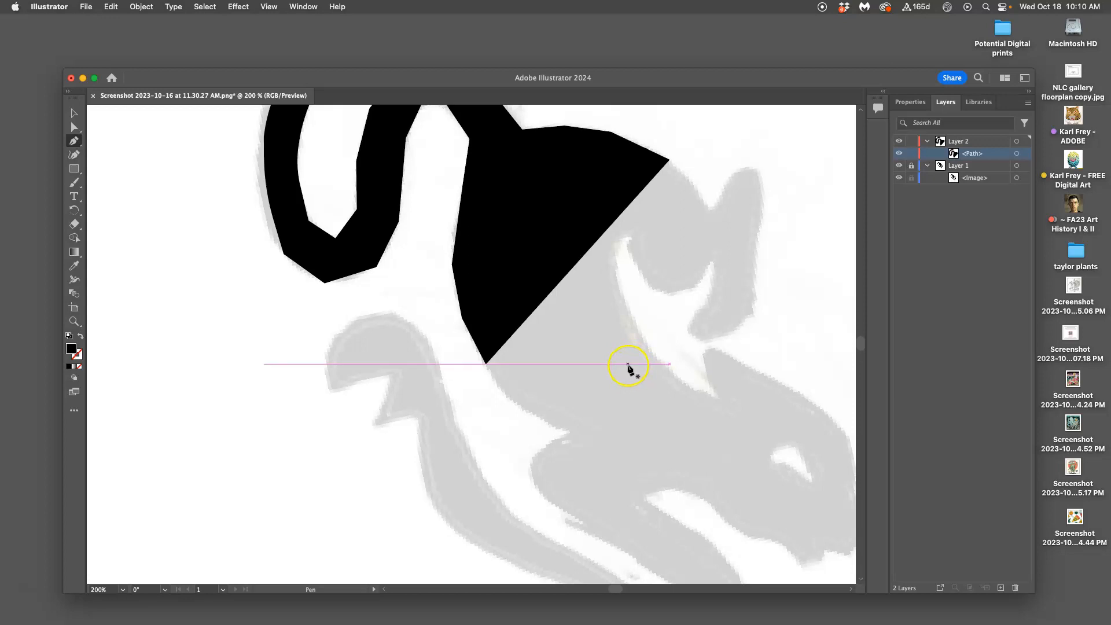
pyautogui.scroll(-6, 318, 384)
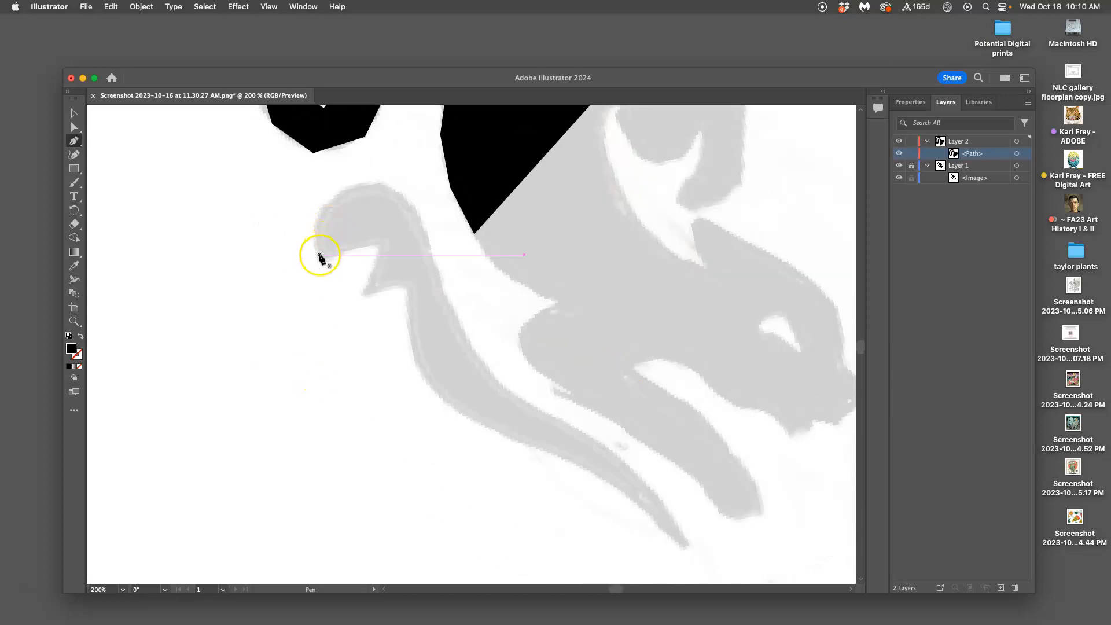
pyautogui.moveTo(319, 260); pyautogui.dragTo(421, 228)
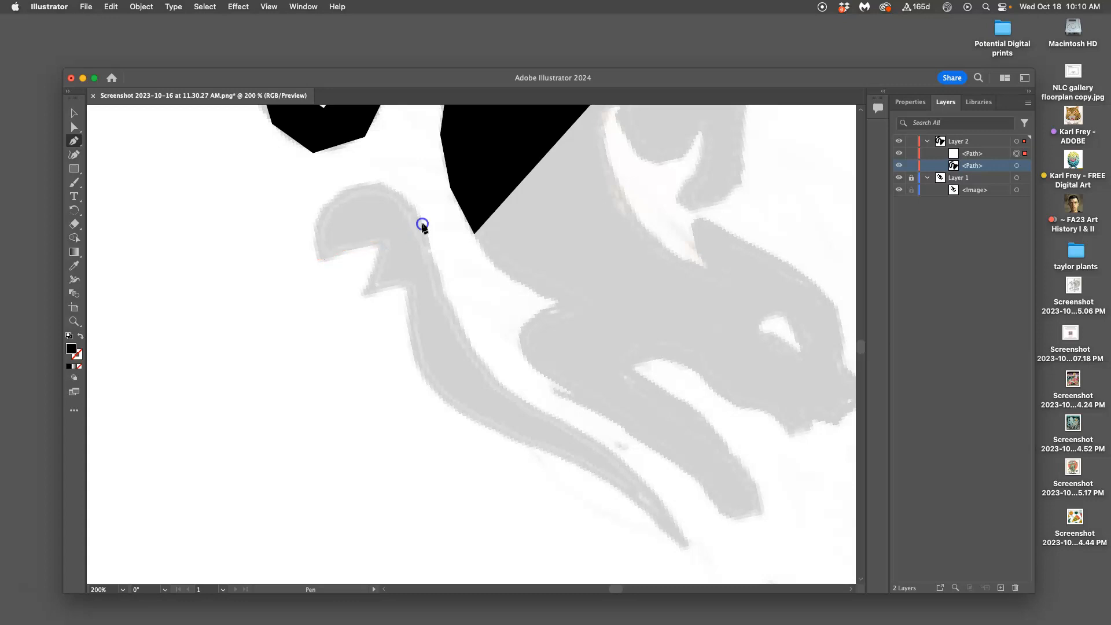
pyautogui.moveTo(428, 232); pyautogui.dragTo(503, 336)
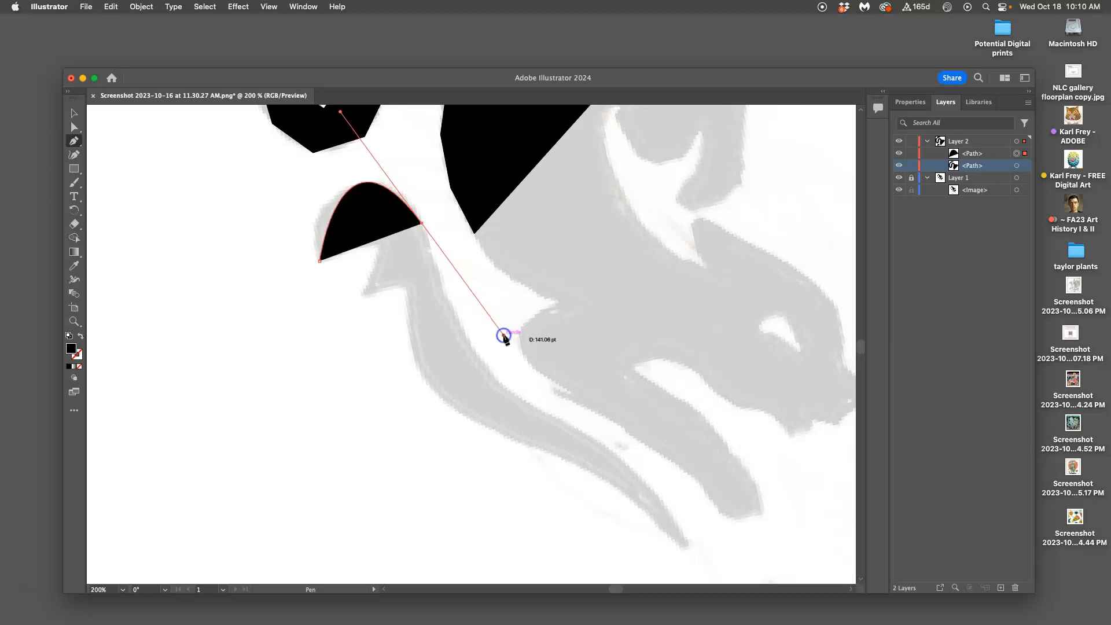
pyautogui.click(421, 224)
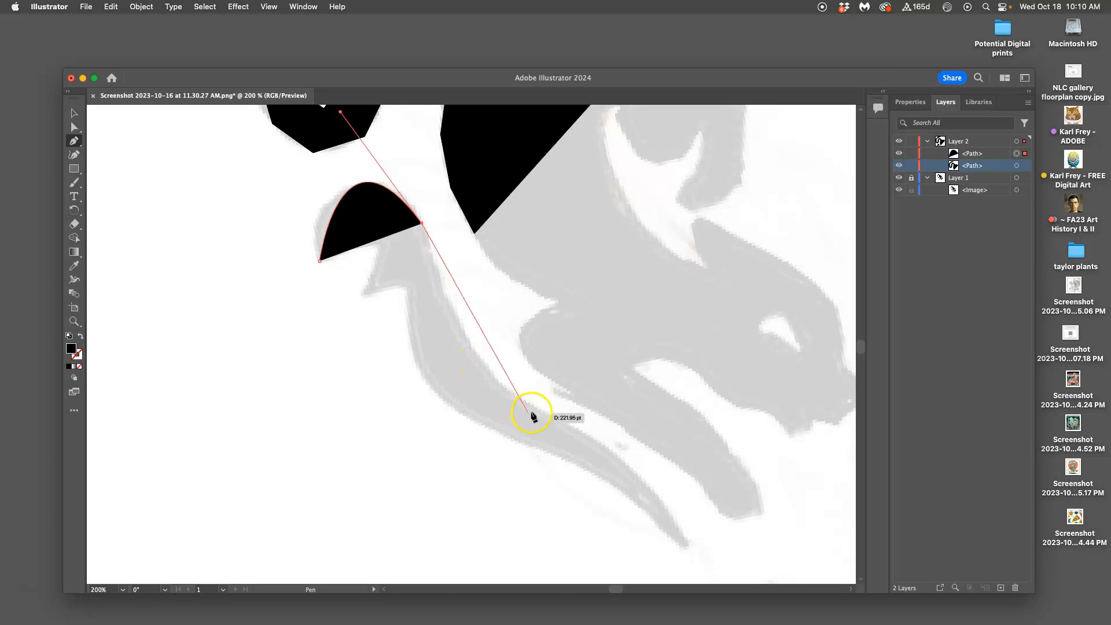
pyautogui.moveTo(524, 403); pyautogui.dragTo(590, 427)
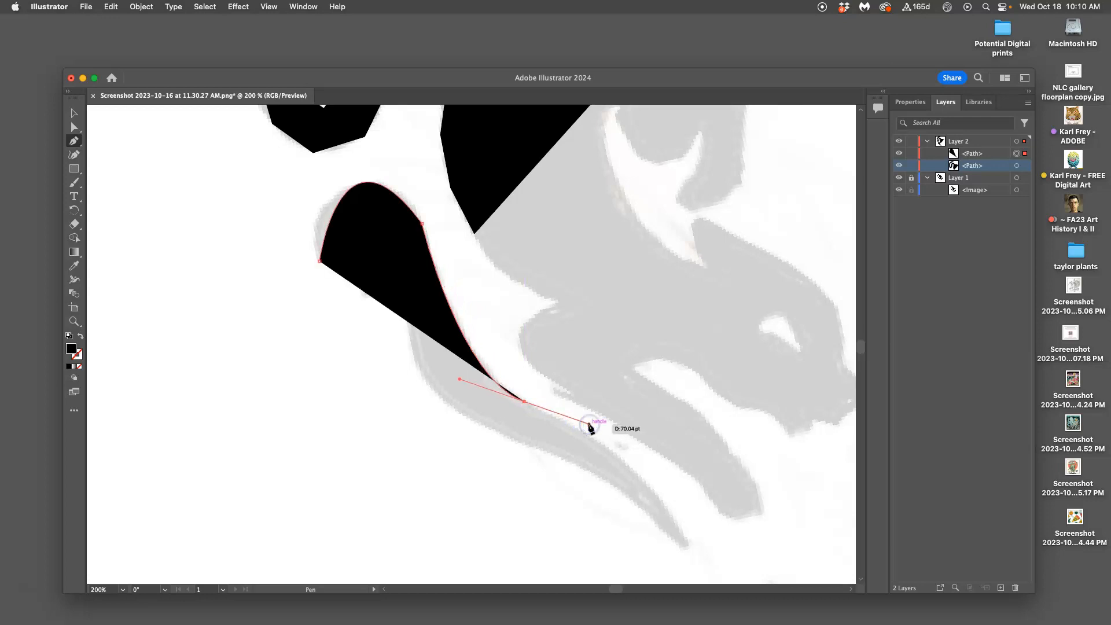